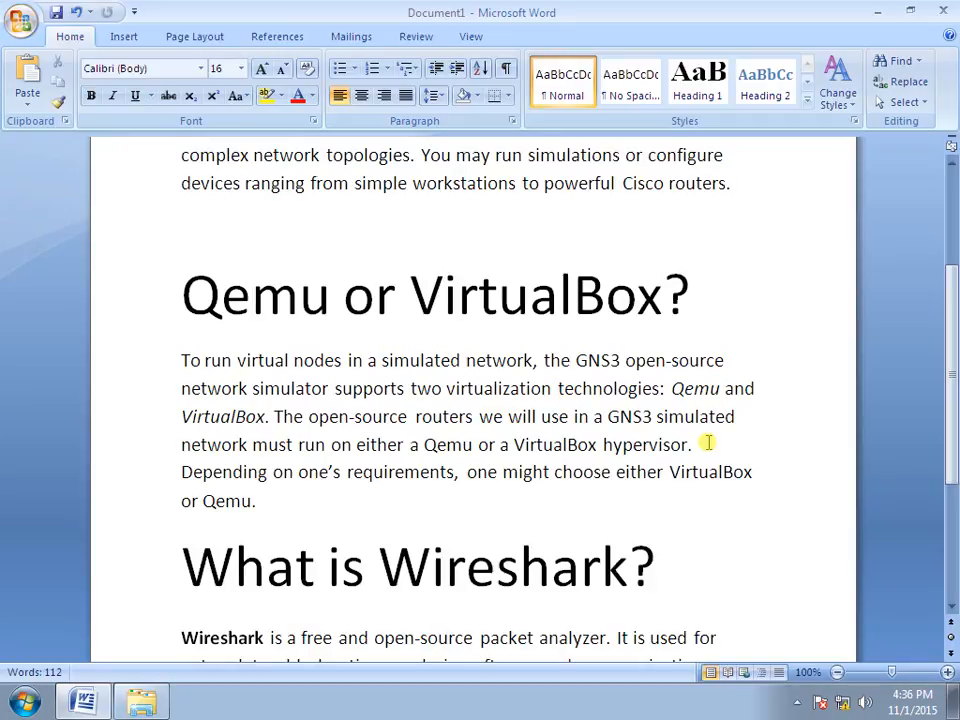
Read the document's "What is Wireshark?" section, return to the beginning of the document, and minimize the document window.
scroll(552, 420, "down", 5)
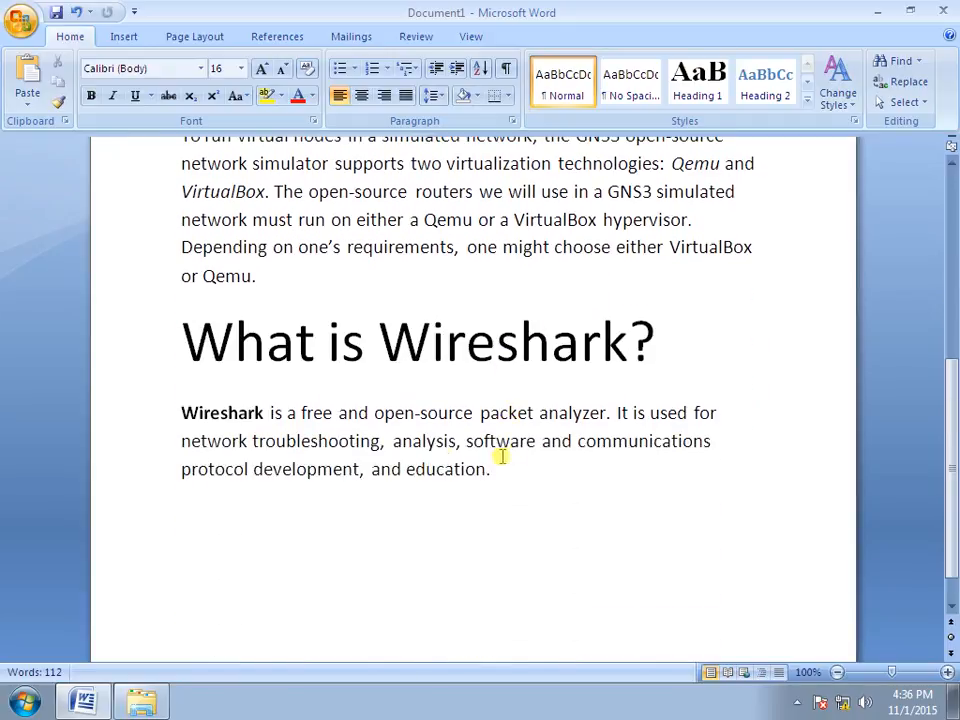
left_click_drag(183, 412, 503, 466)
left_click(503, 466)
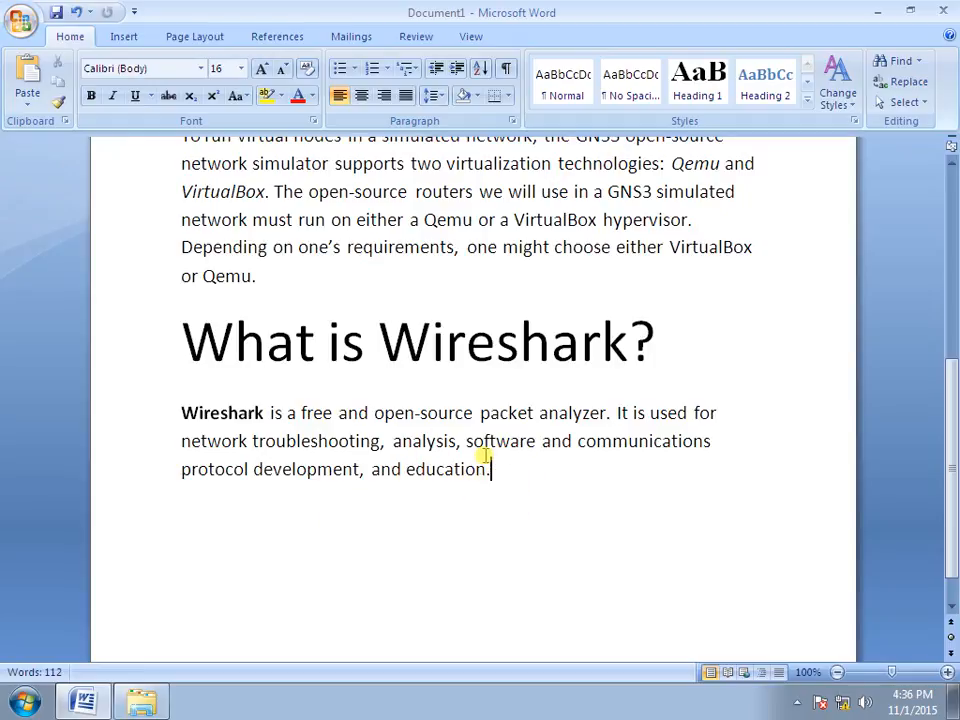
scroll(484, 455, "up", 5)
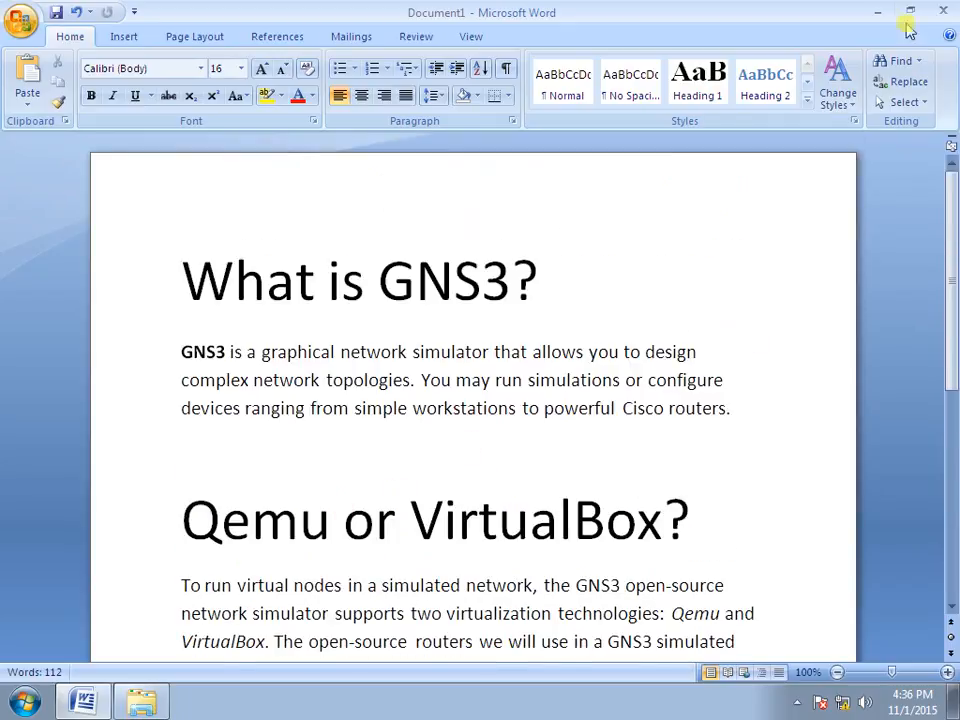
left_click(878, 12)
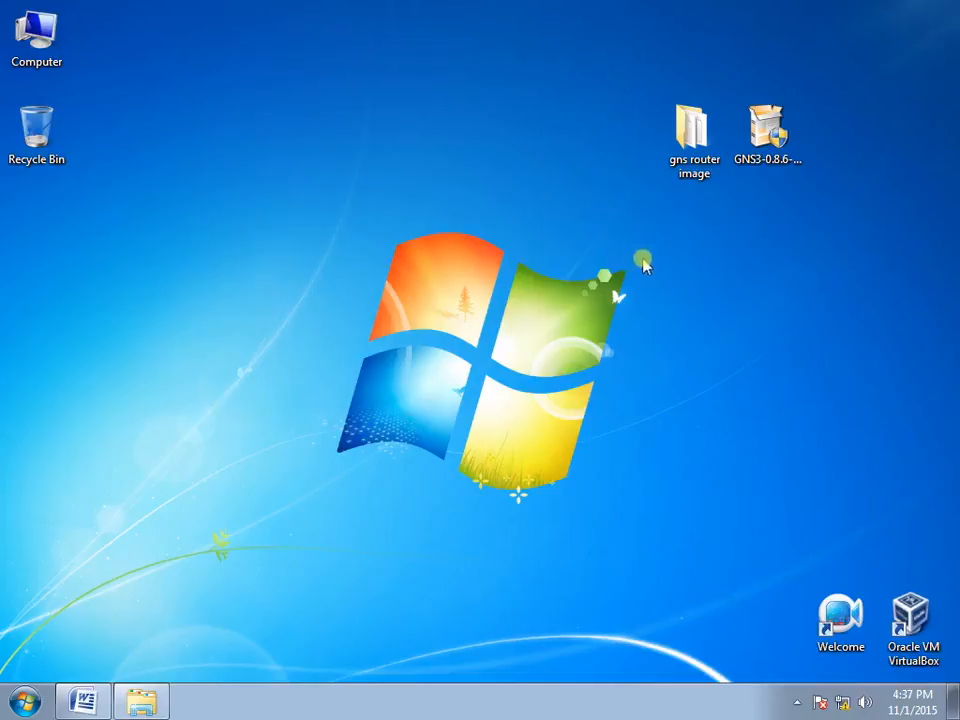
Open the "gns router image" folder on the desktop and look through its c2691, c3725 and c7200 router image files.
left_click(778, 145)
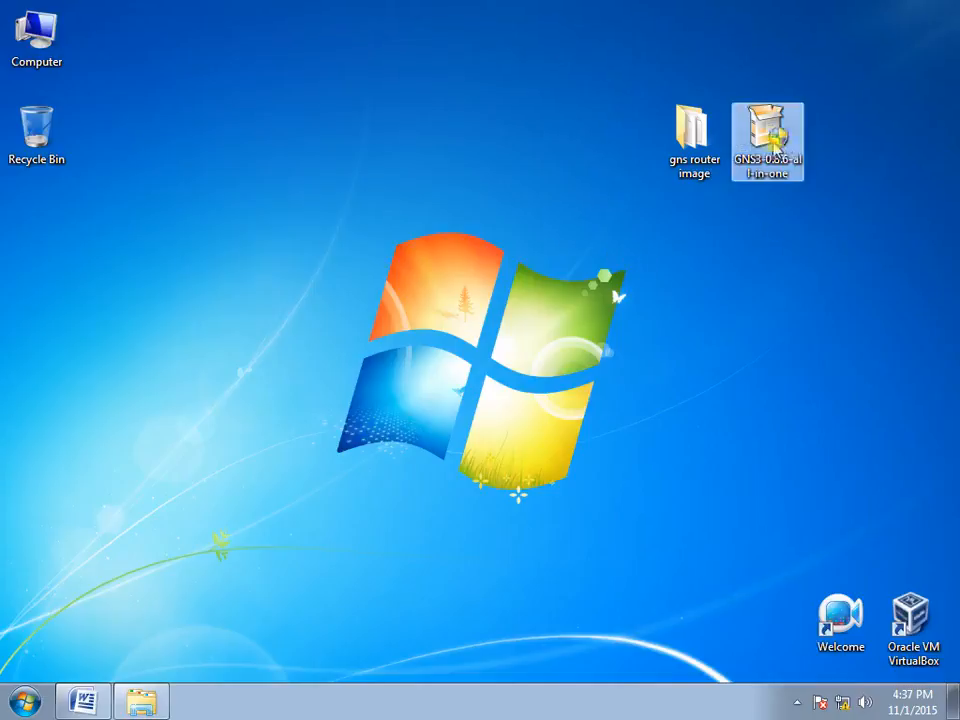
left_click(706, 180, "ctrl")
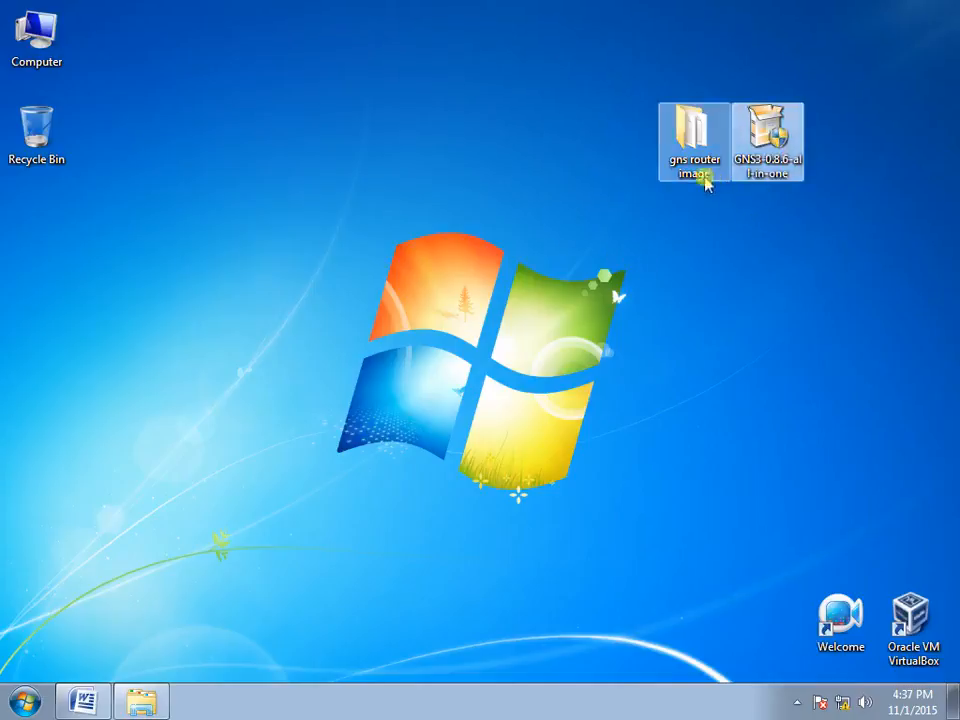
left_click(706, 180)
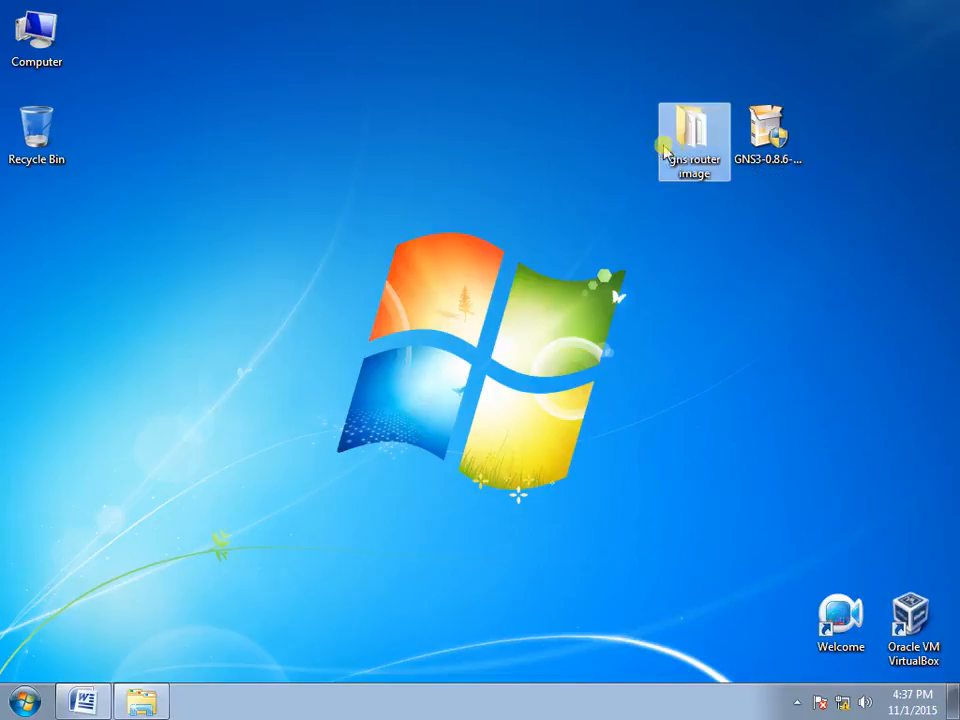
double_click(688, 178)
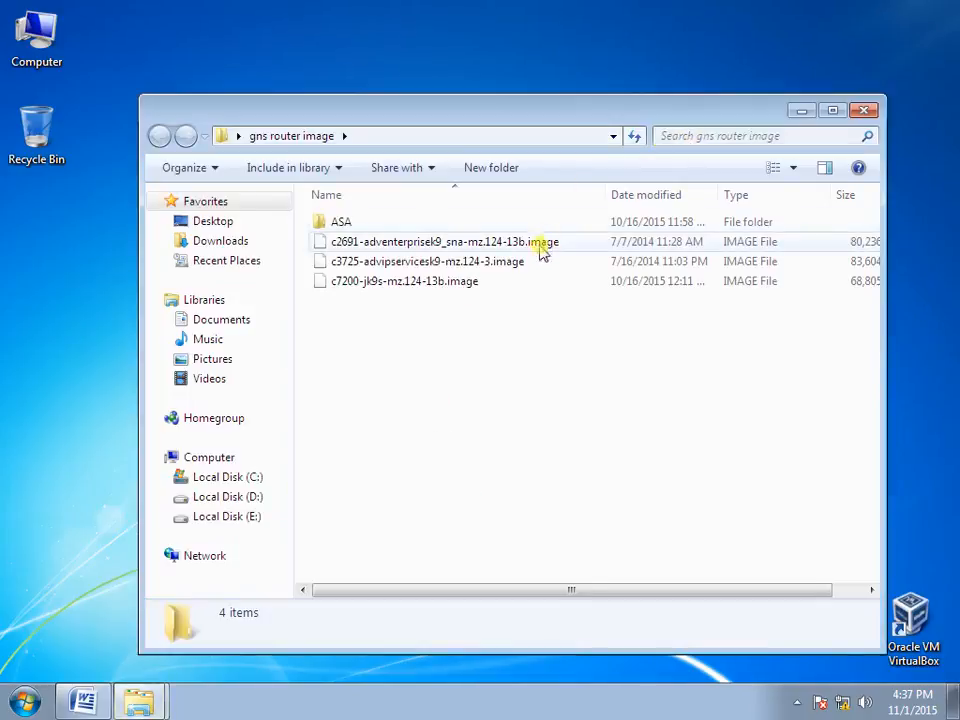
left_click(366, 244)
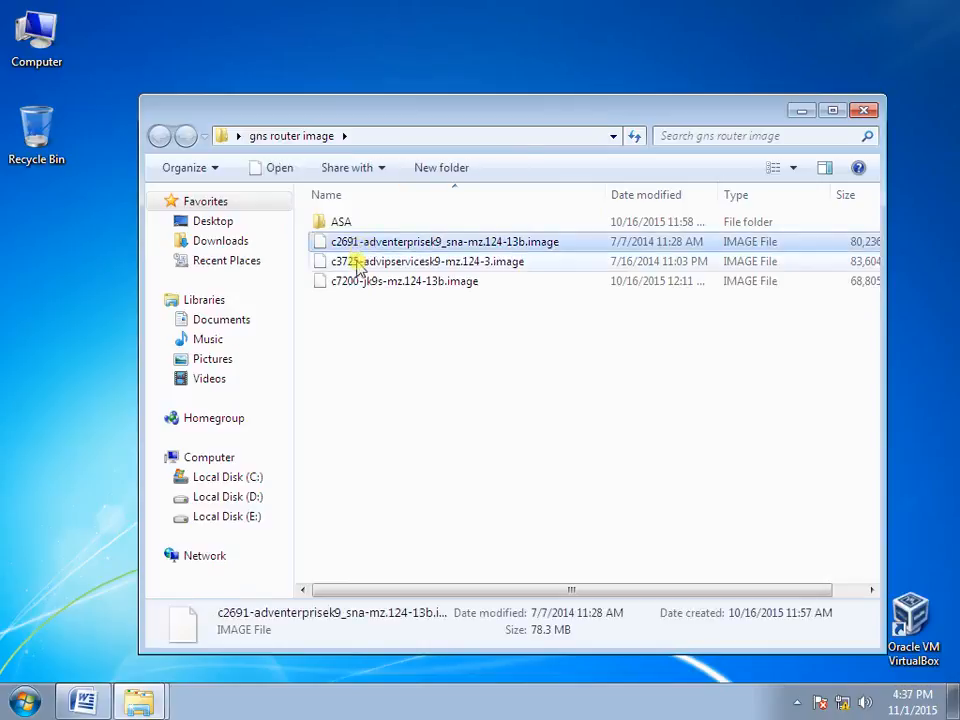
left_click(356, 262)
left_click(358, 286)
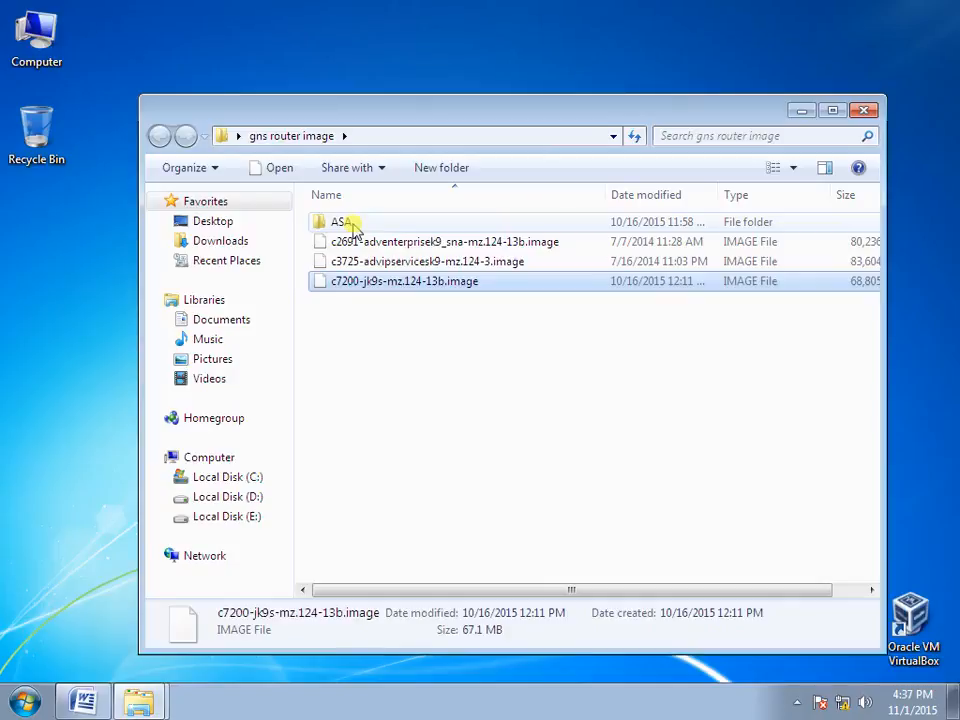
Look at the firewall files in the ASA subfolder, return to the router image folder, and close it.
left_click(352, 224)
double_click(358, 224)
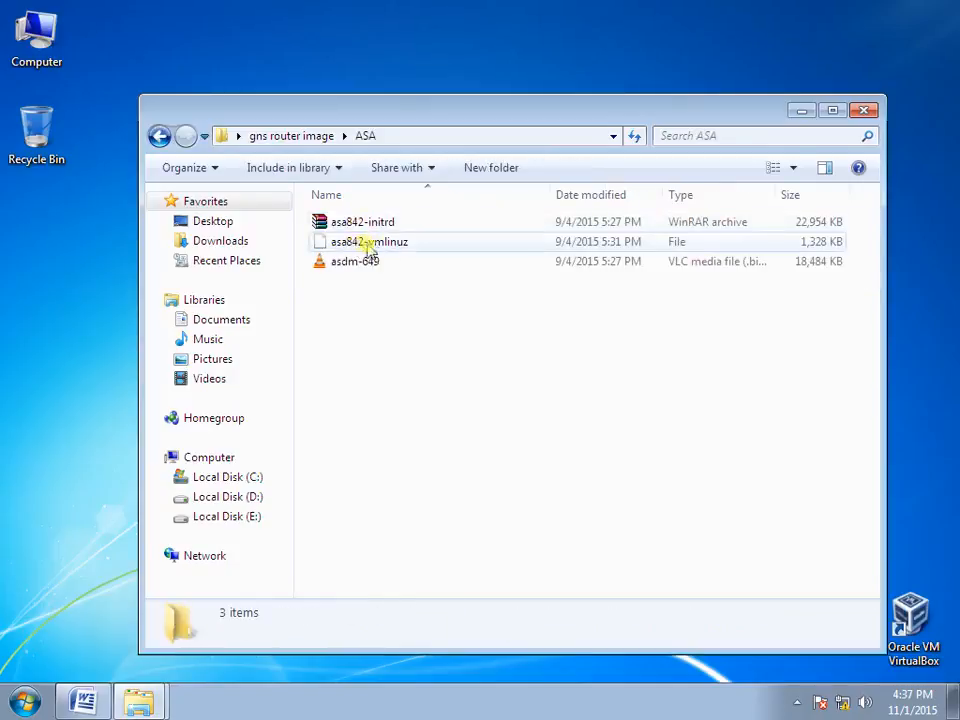
left_click(160, 135)
left_click_drag(396, 345, 373, 249)
left_click(400, 356)
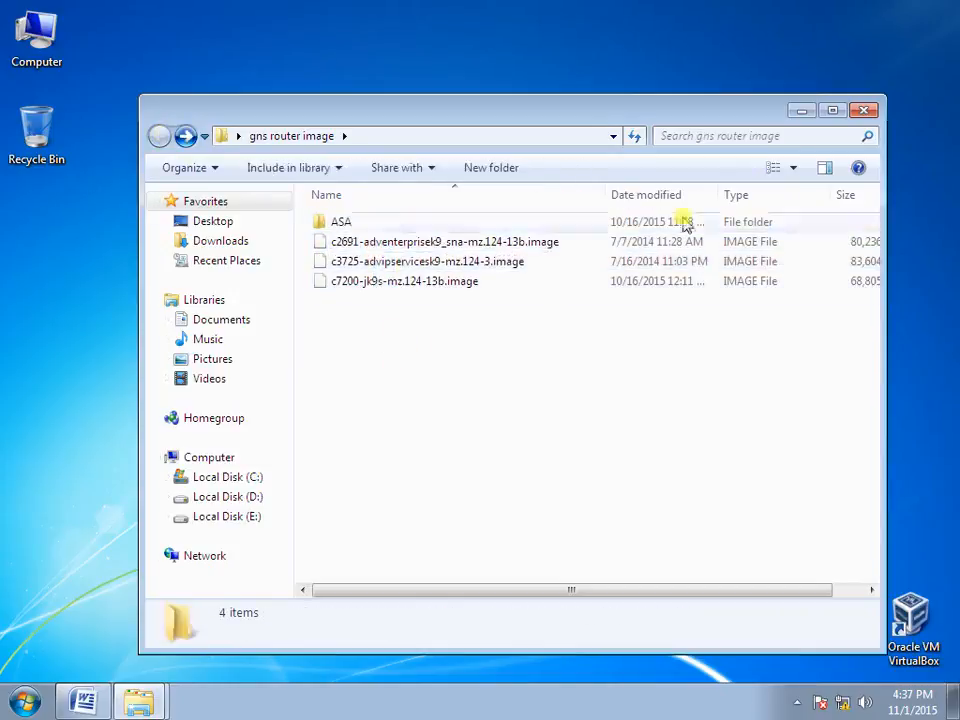
left_click(864, 110)
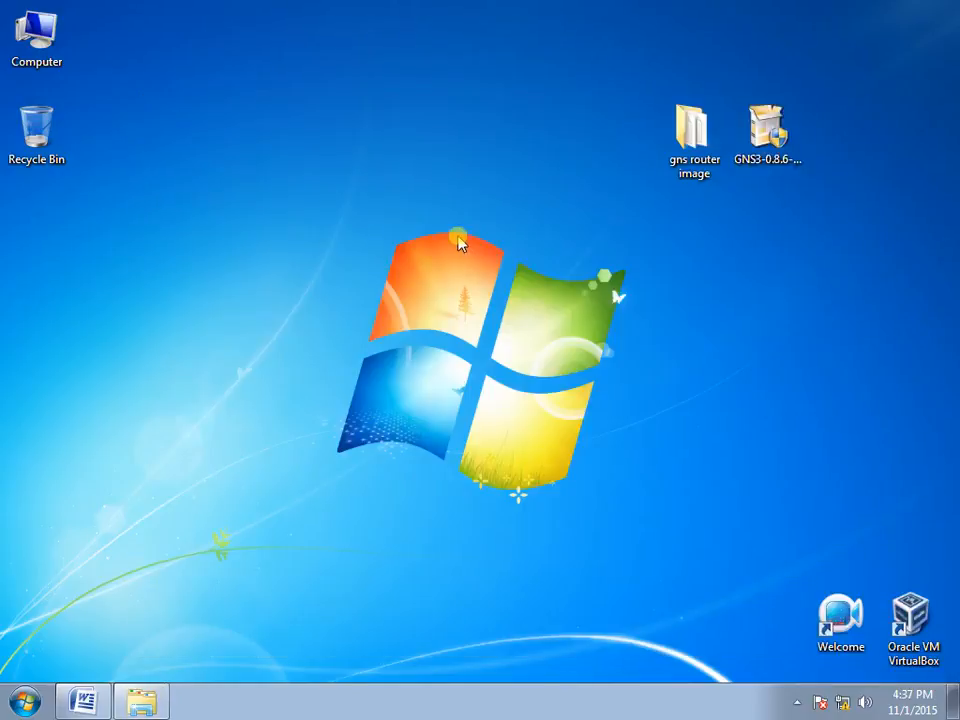
Launch the GNS3-0.8.6 all-in-one installer with permission to run, accept the license agreement, and keep GNS3 as the Start Menu folder.
double_click(768, 140)
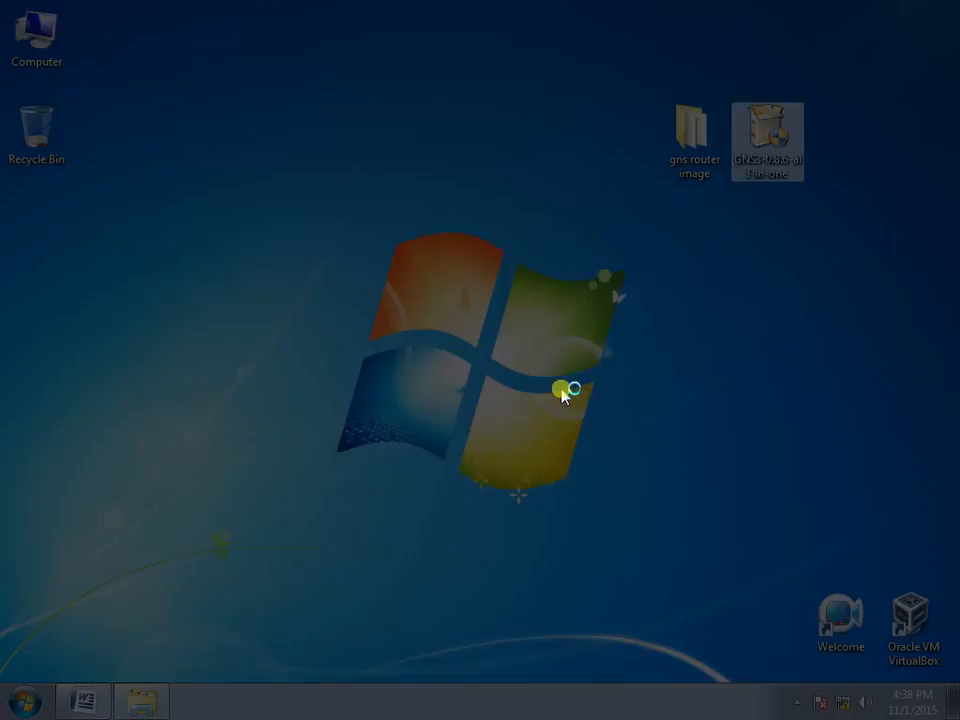
left_click(562, 391)
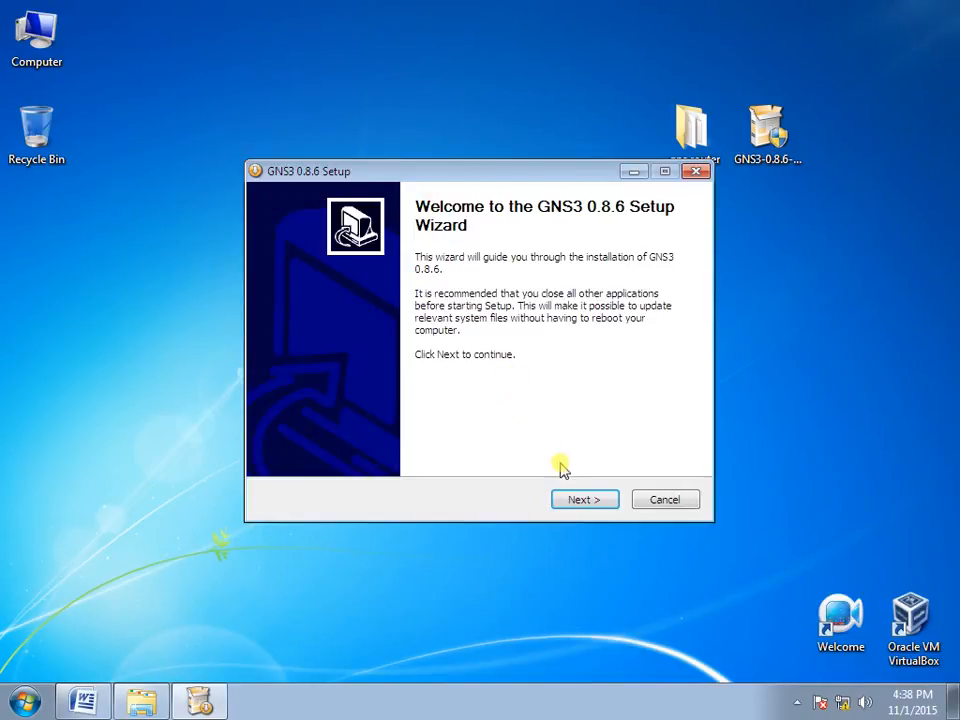
left_click(583, 500)
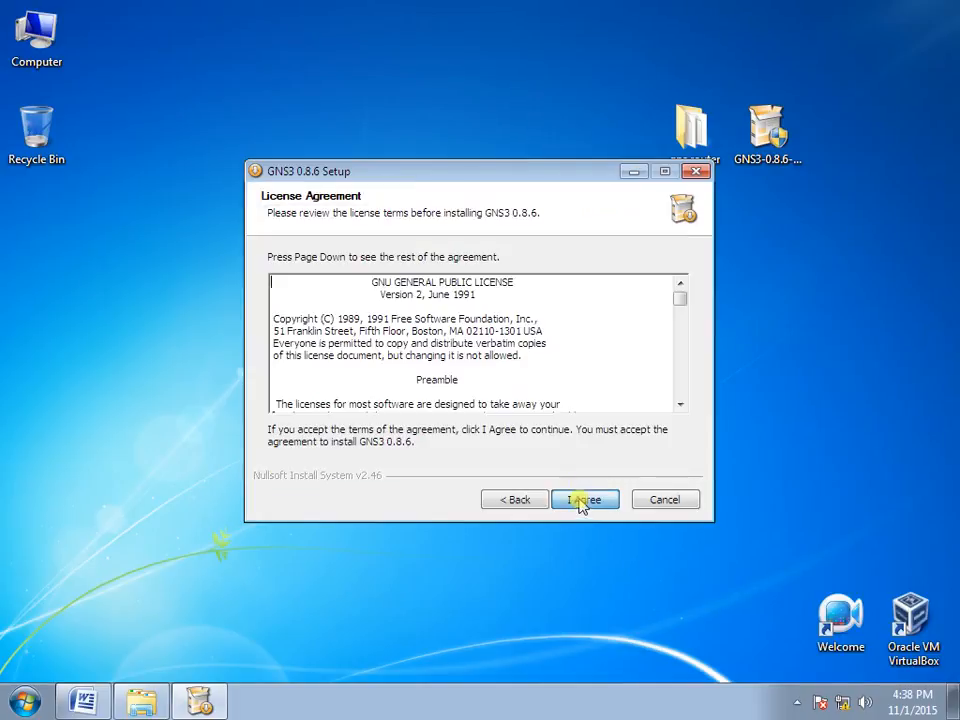
left_click(583, 500)
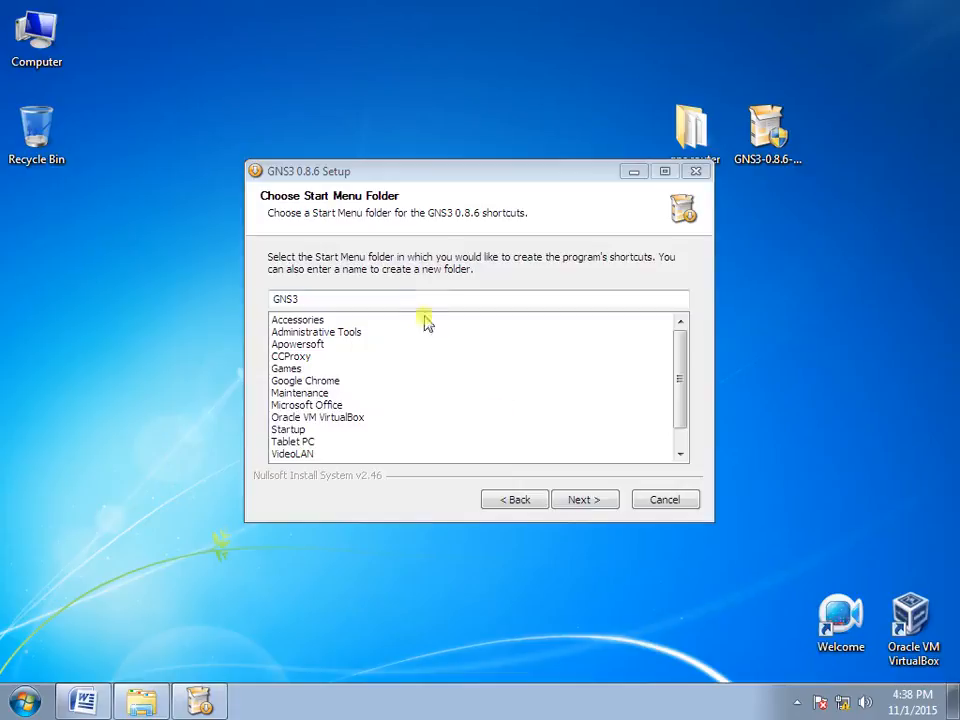
left_click(574, 502)
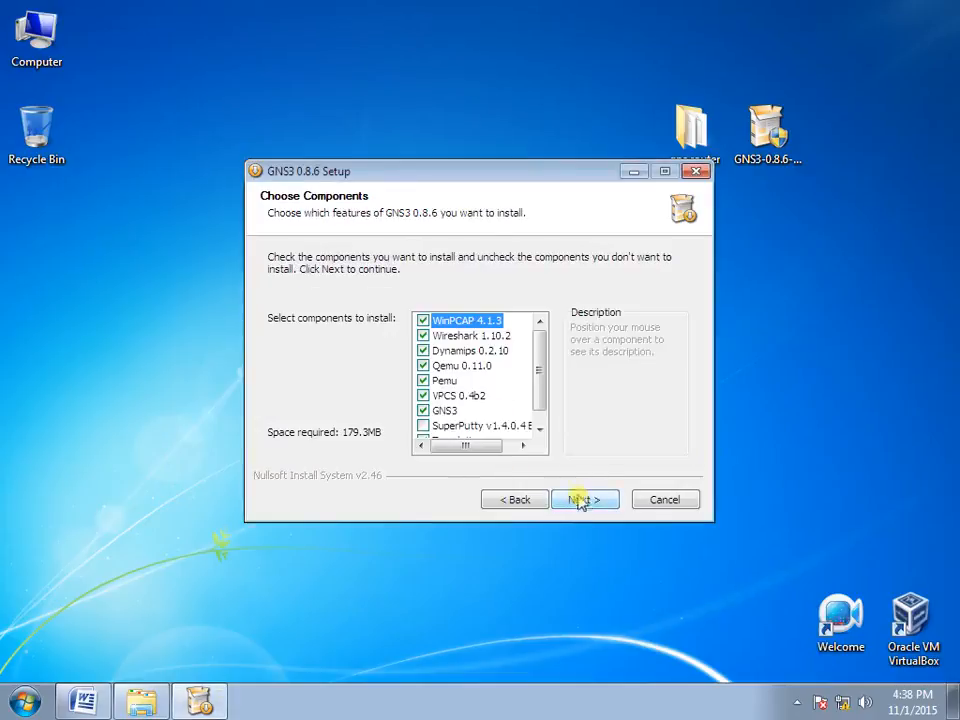
Review the GNS3 components and accept the default selection, leaving SuperPutty excluded.
scroll(543, 365, "down", 1)
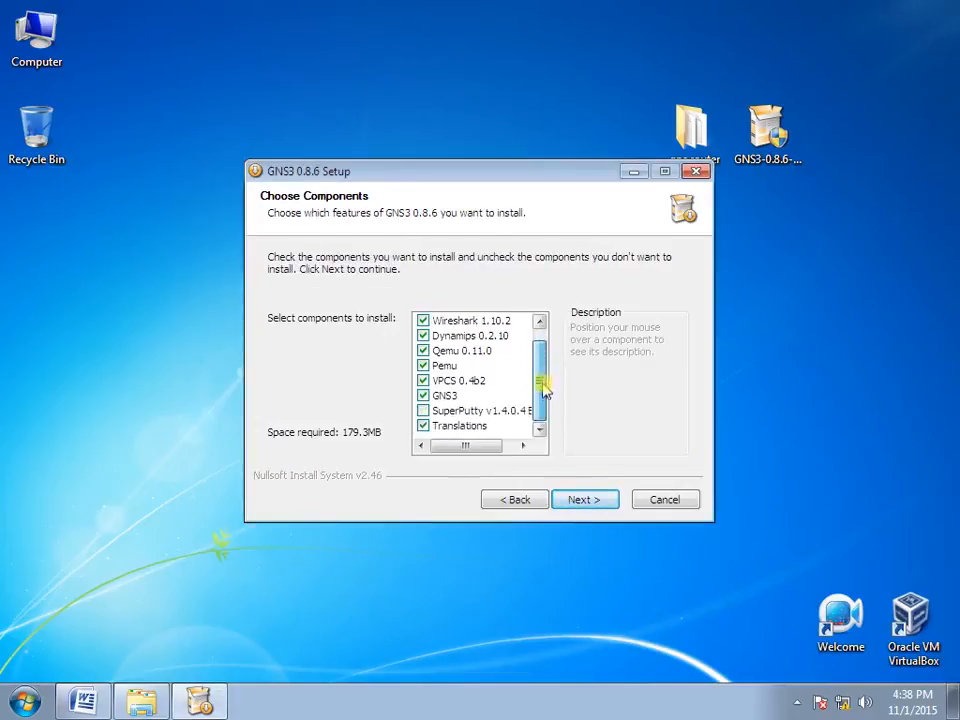
scroll(542, 385, "up", 1)
scroll(542, 385, "down", 1)
mouse_move(476, 418)
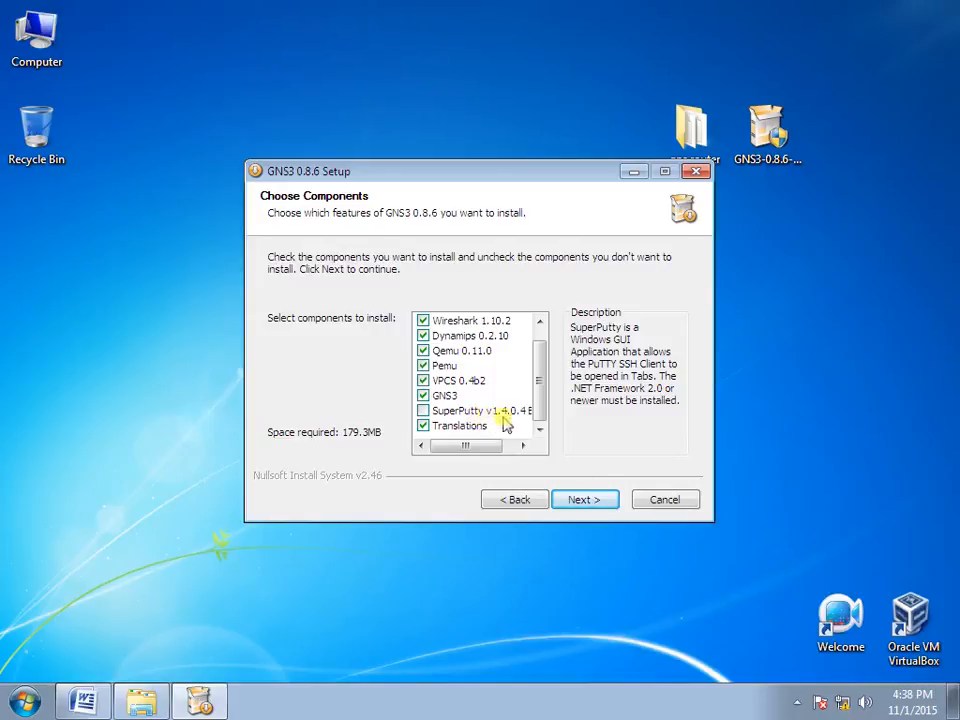
mouse_move(543, 400)
left_mouse_down()
mouse_move(538, 364)
mouse_move(540, 390)
left_mouse_up()
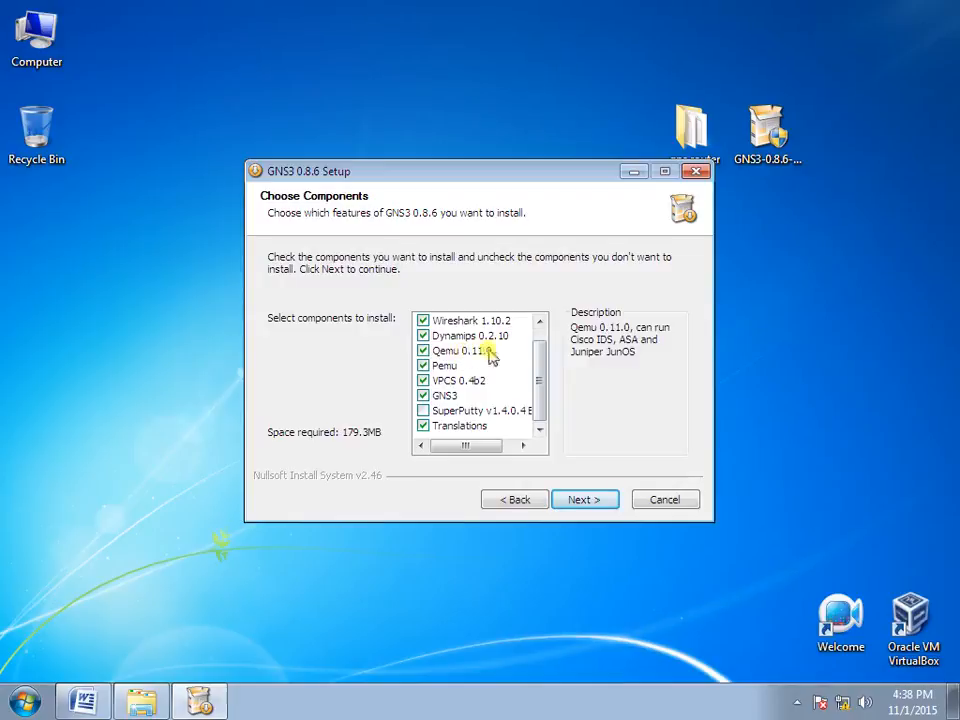
left_click(585, 500)
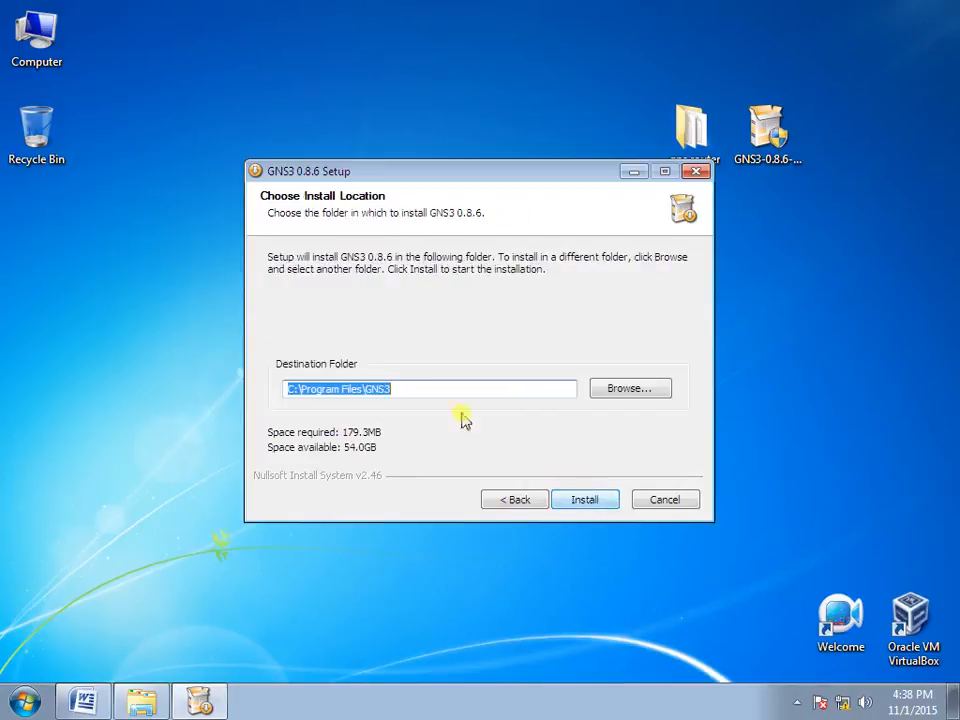
Keep C:\Program Files\GNS3 as the destination folder and start the GNS3 installation.
left_click(398, 392)
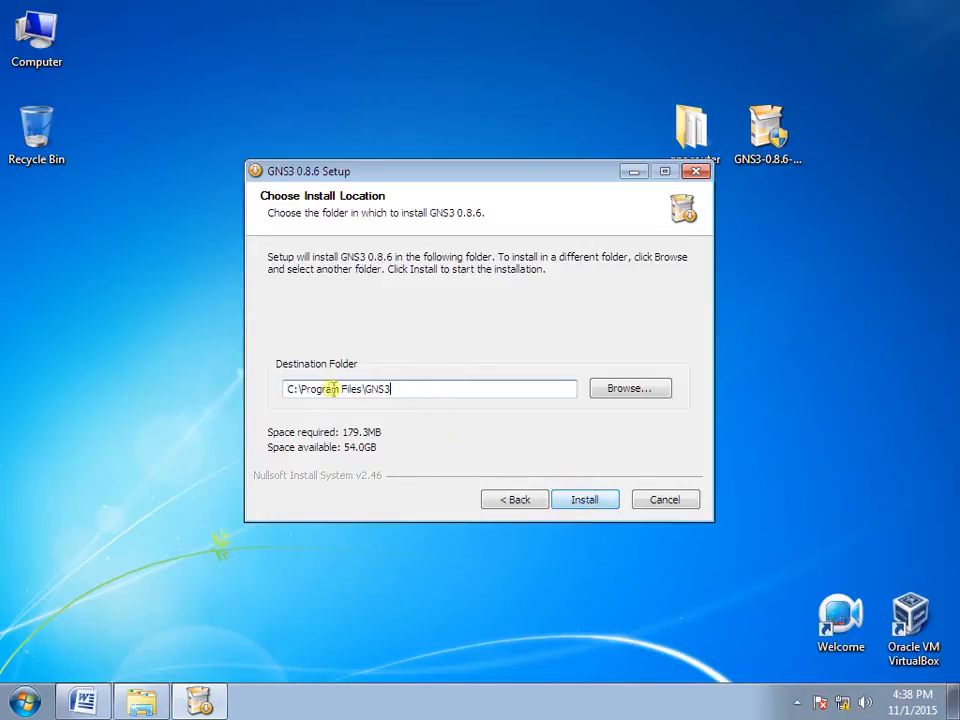
left_click_drag(285, 389, 388, 389)
left_click(408, 392)
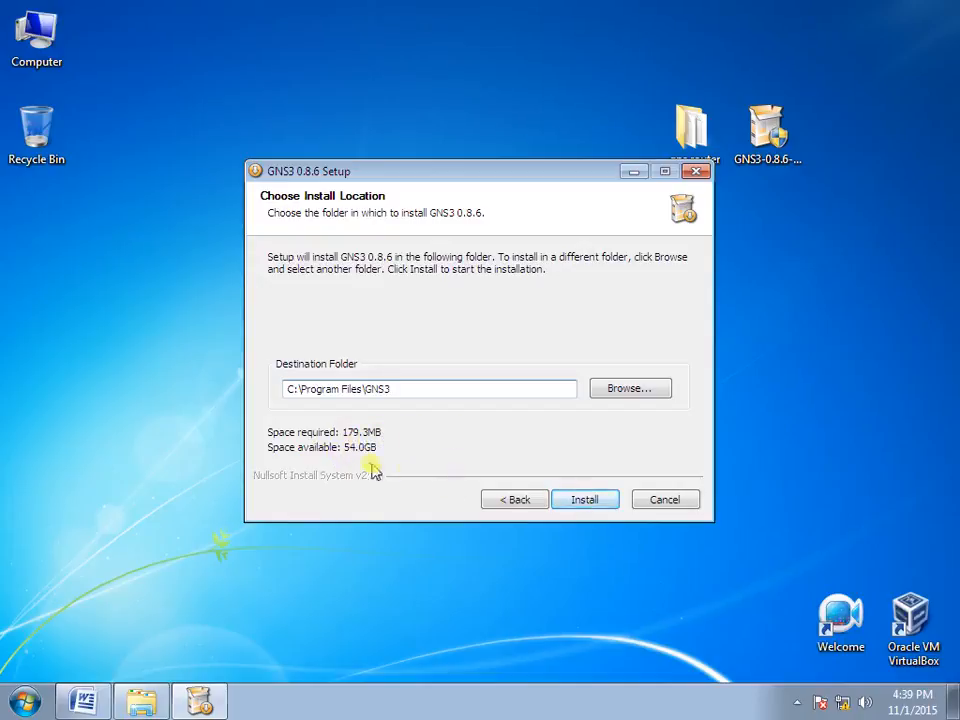
left_click(588, 503)
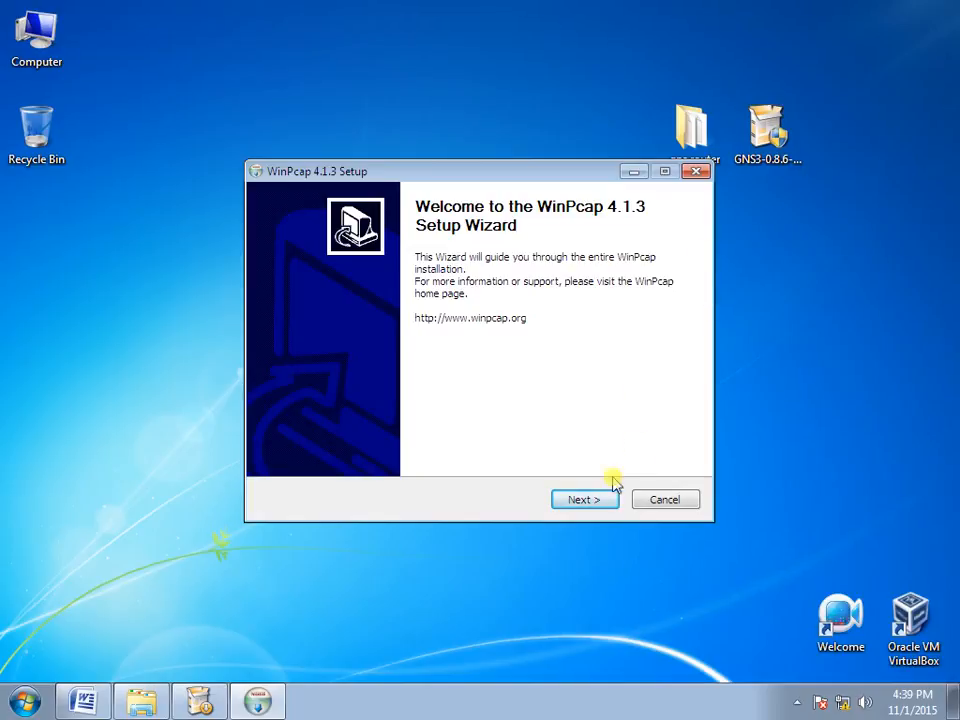
Install WinPcap 4.1.3, accepting its license and keeping the driver's automatic start at boot time, and close its wizard.
left_click(584, 500)
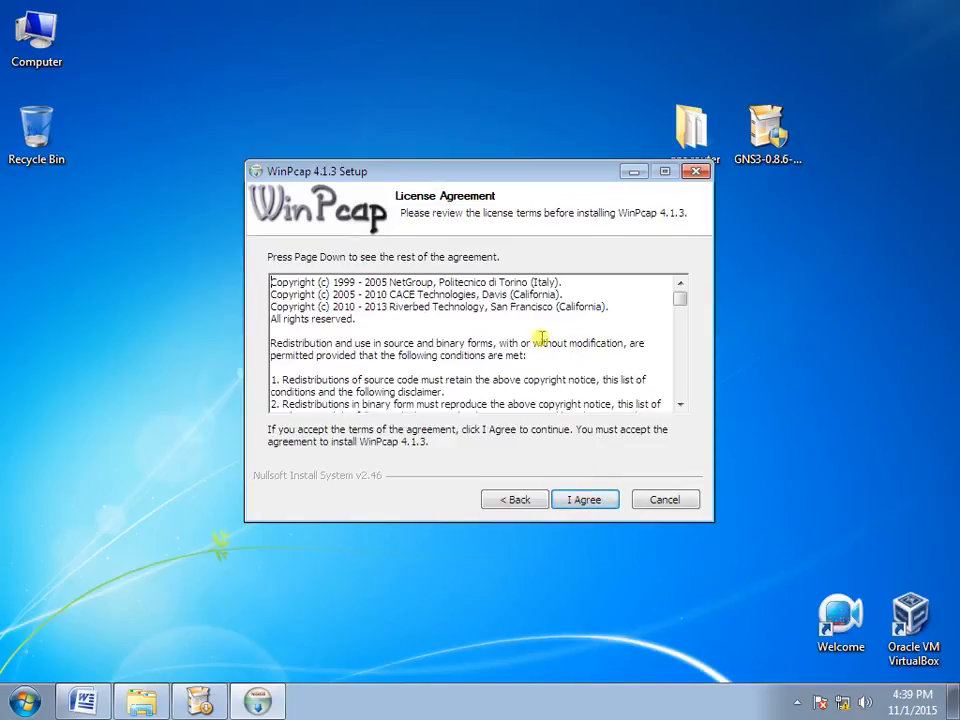
left_click(584, 500)
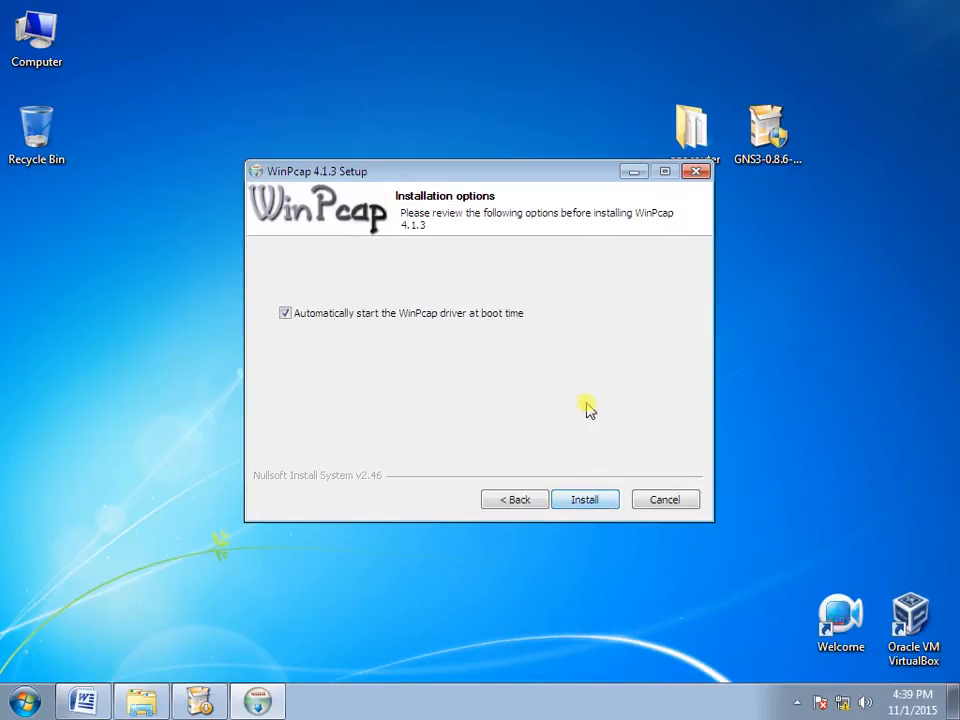
left_click(576, 499)
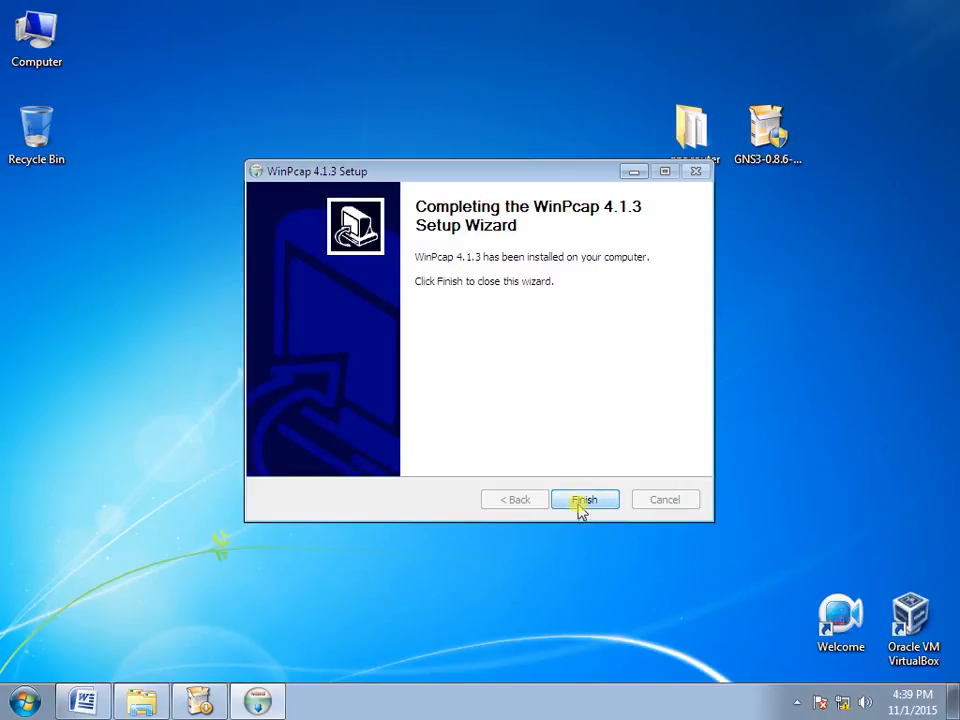
left_click(580, 503)
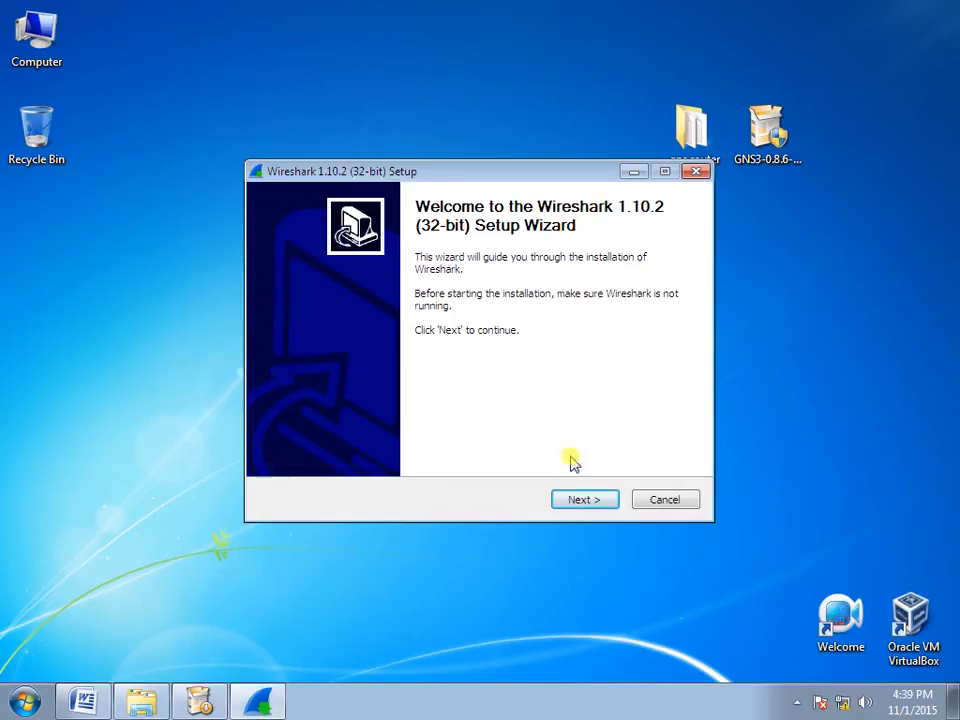
Install Wireshark 1.10.2 (32-bit) with the default options, without reinstalling WinPcap, and finish its wizard without running Wireshark.
left_click(582, 505)
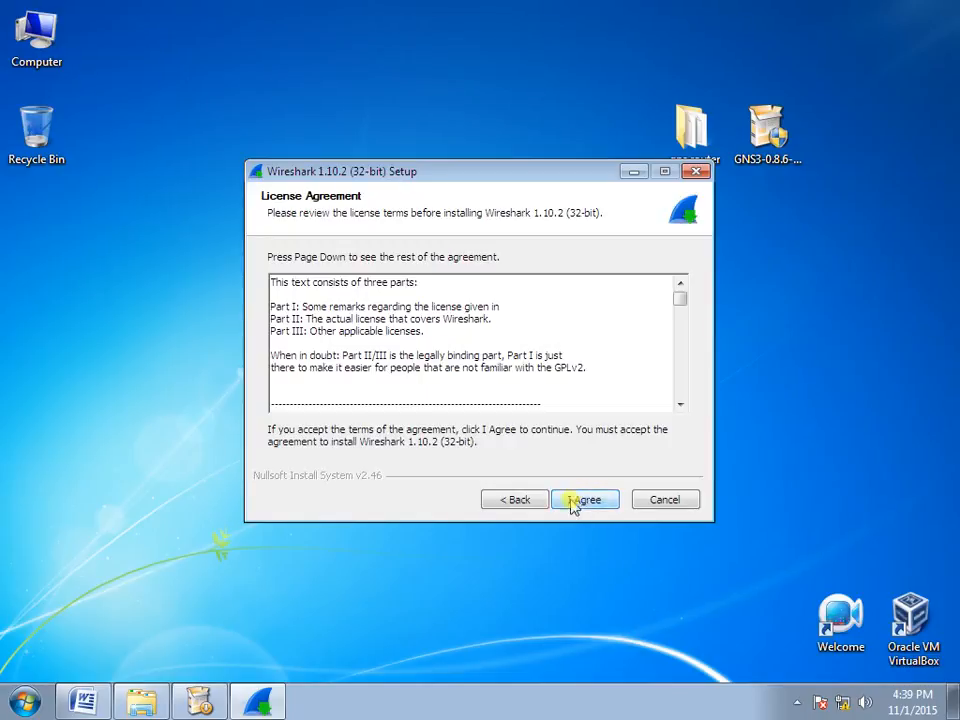
left_click(584, 508)
left_click(584, 505)
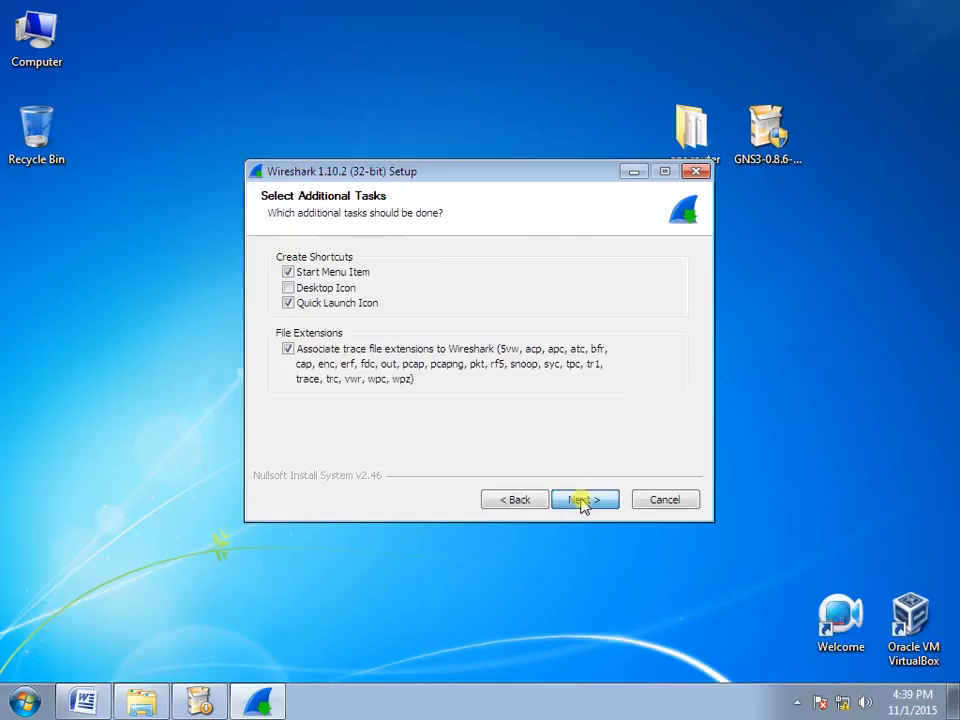
left_click(584, 505)
left_click(584, 505)
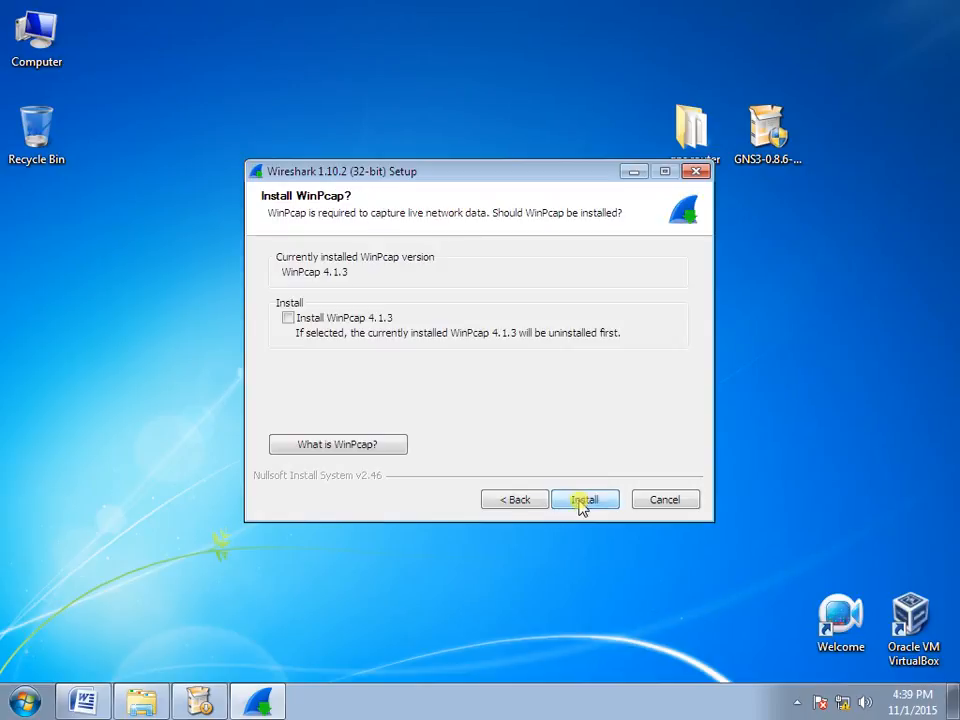
left_click(584, 505)
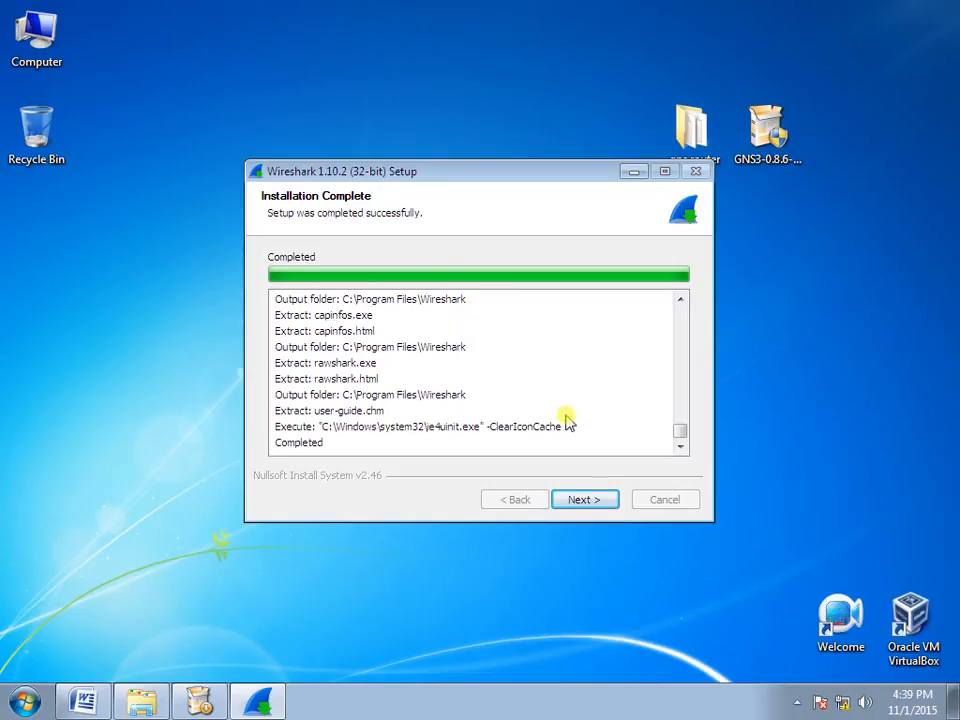
left_click(576, 499)
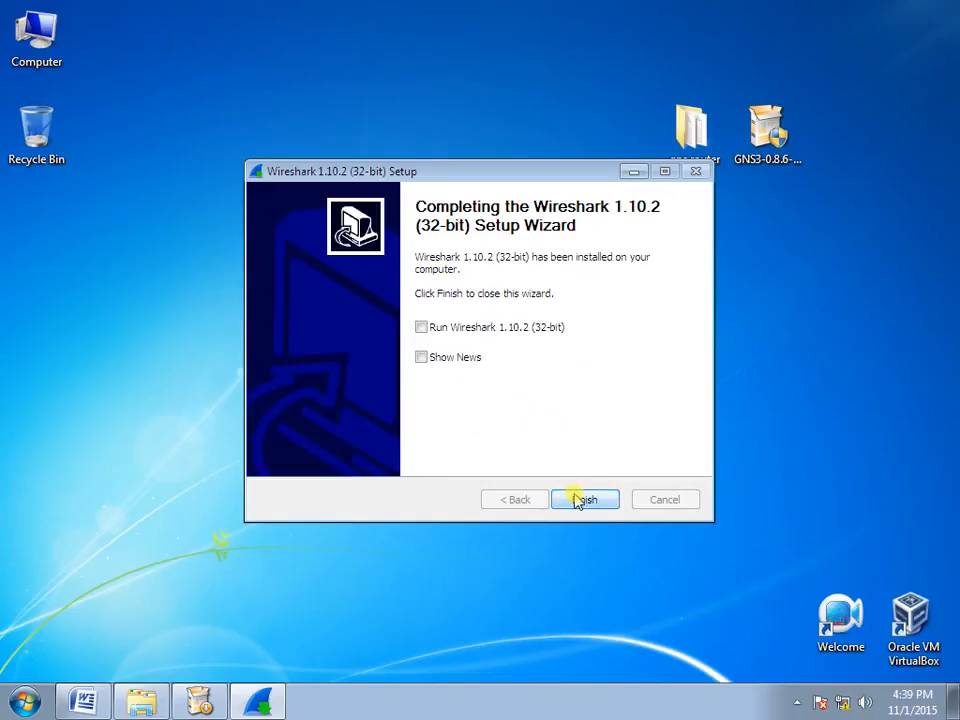
left_click(584, 499)
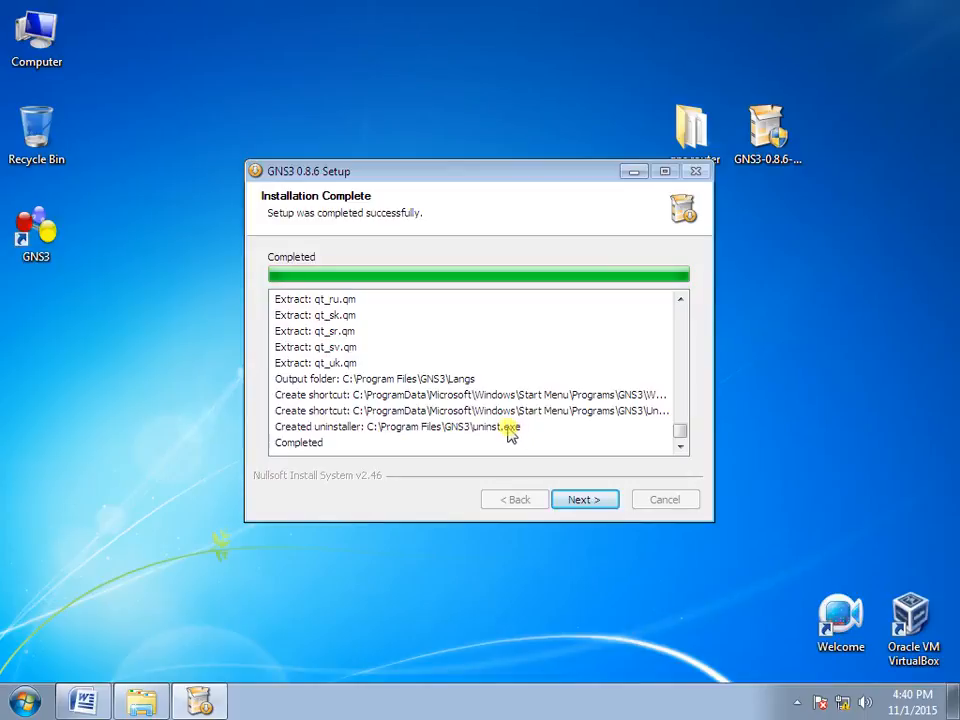
Complete the GNS3 0.8.6 setup, declining the newsletter sign-up and keeping Start GNS3 enabled.
left_click(580, 500)
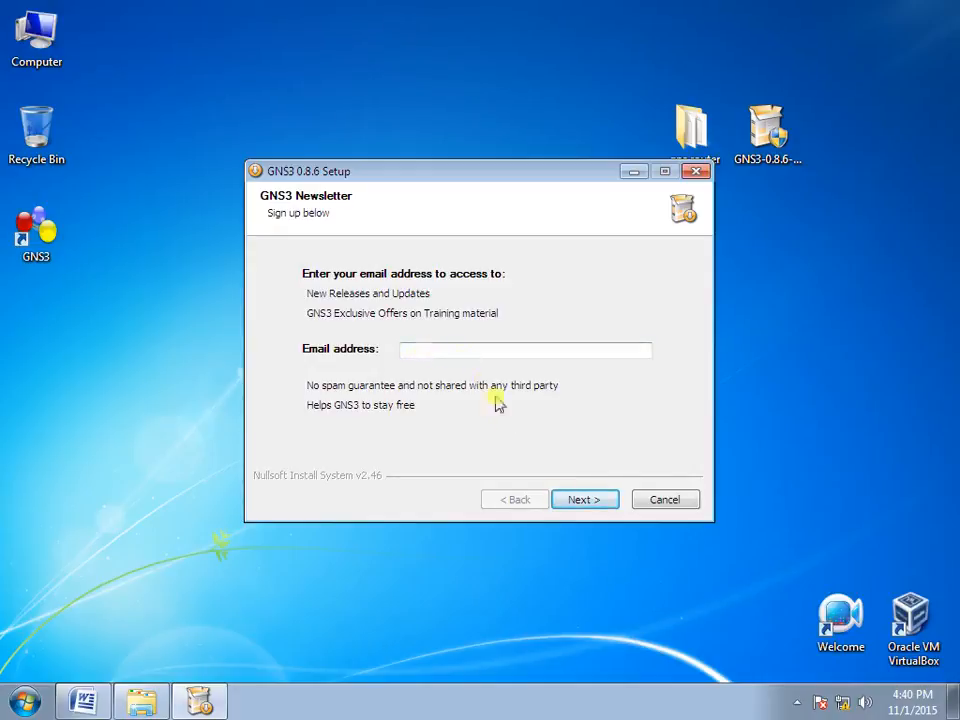
left_click(563, 492)
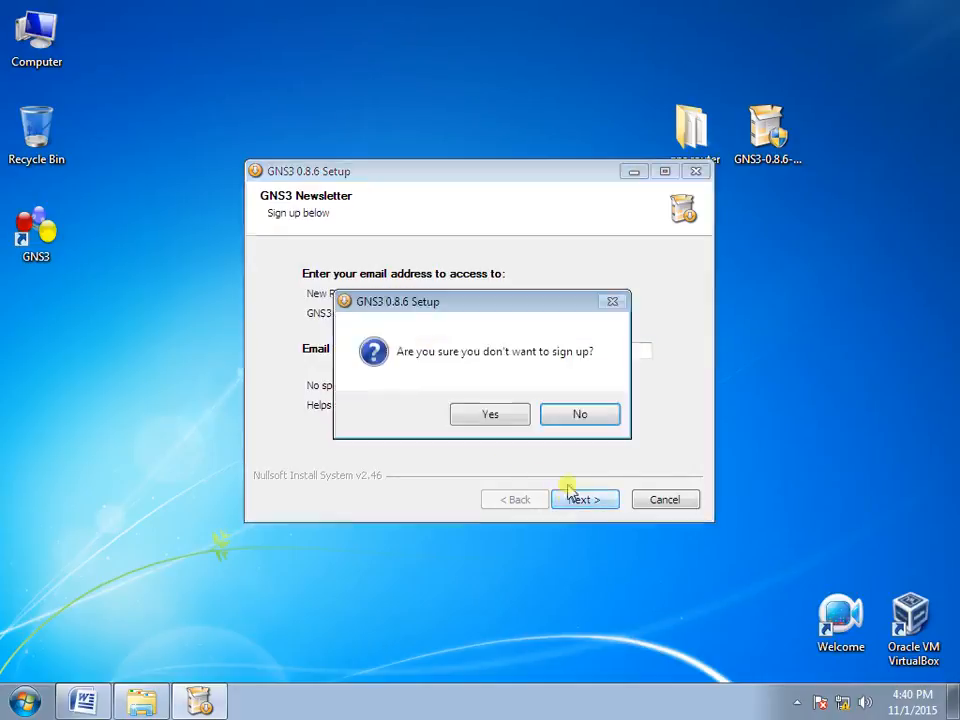
left_click(489, 415)
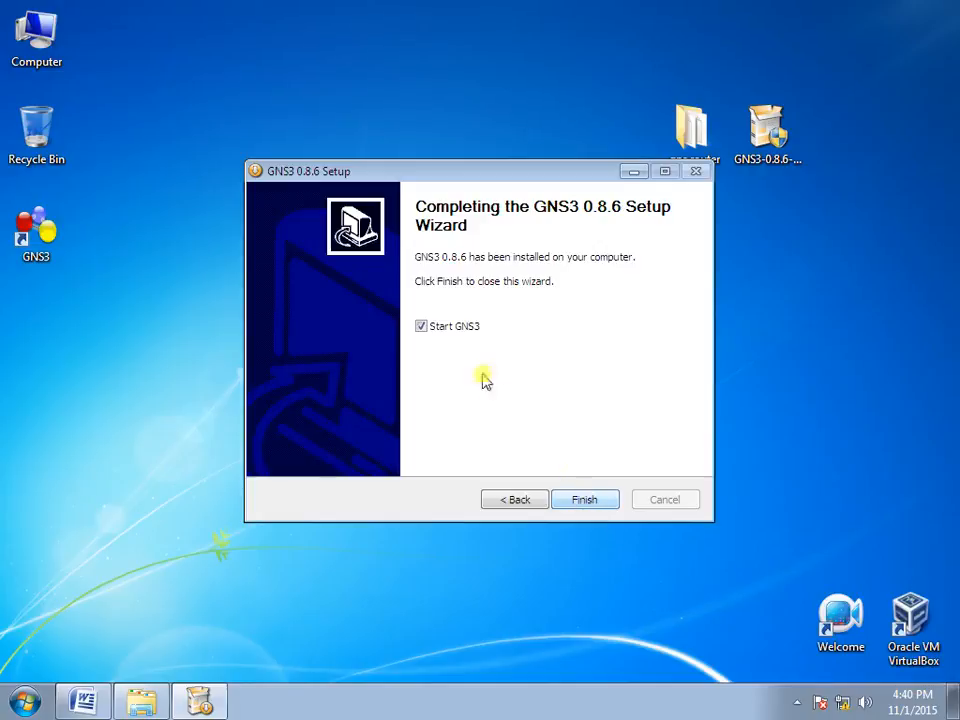
left_click(584, 503)
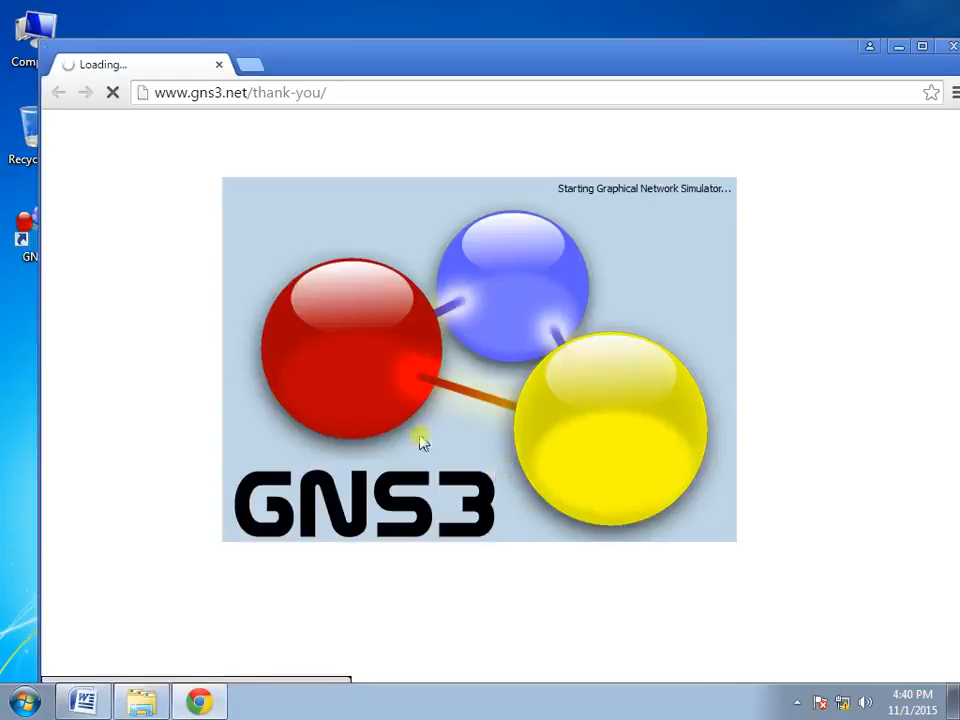
Close the GNS3 thank-you web page and decline the offer to download GNS3 version 1.3.11.
left_click(945, 45)
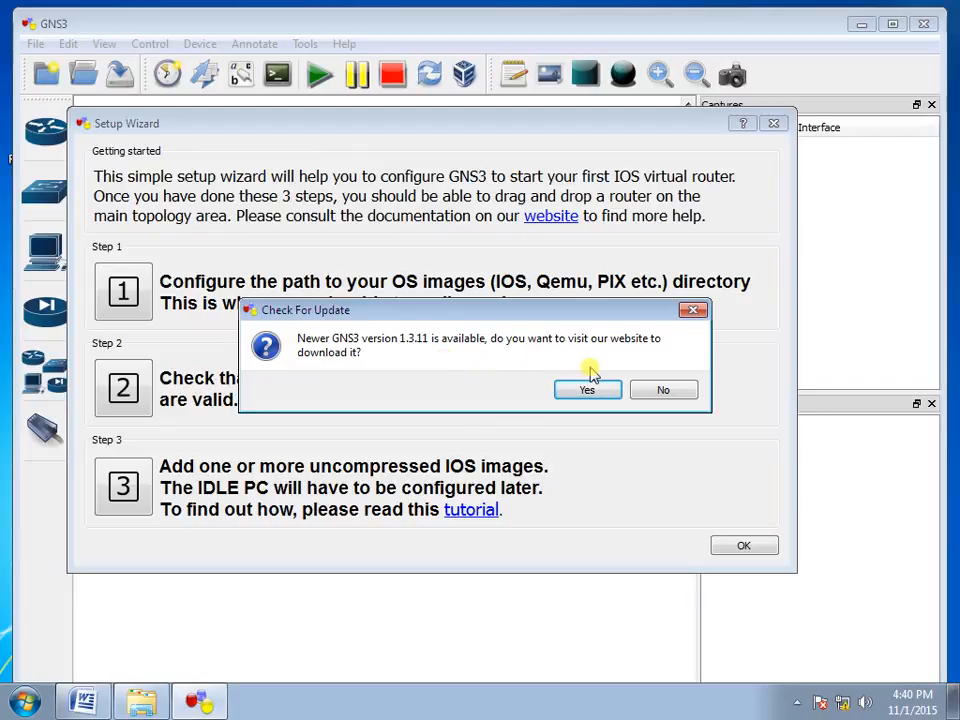
left_click(663, 392)
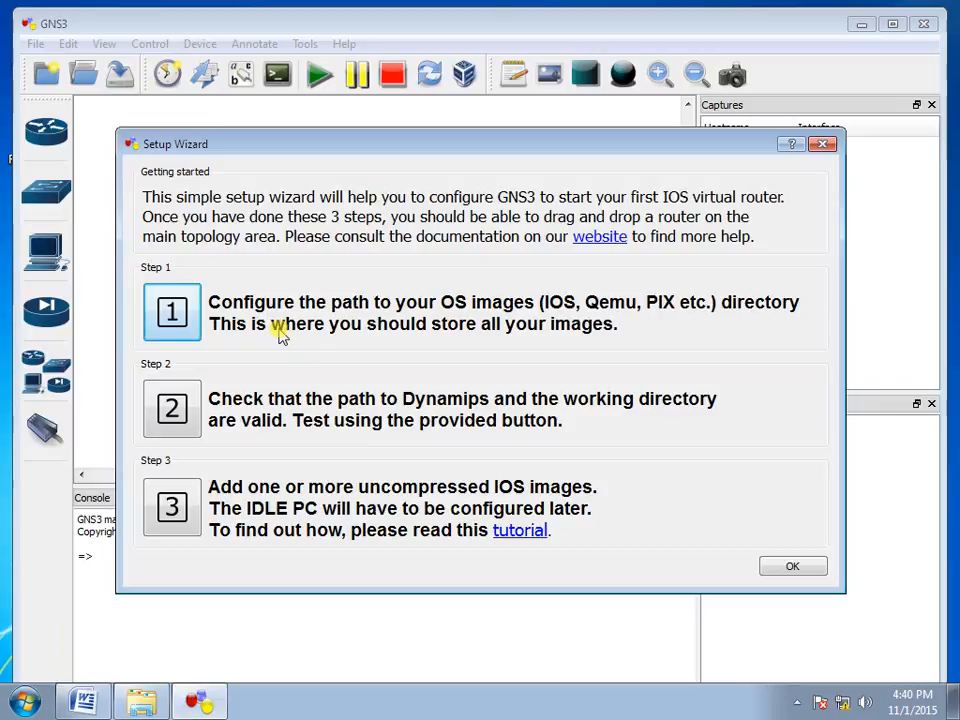
Review the c2691, c3725 and c7200 images in the desktop folder gns router image, close the folder and return to GNS3.
key("super+d")
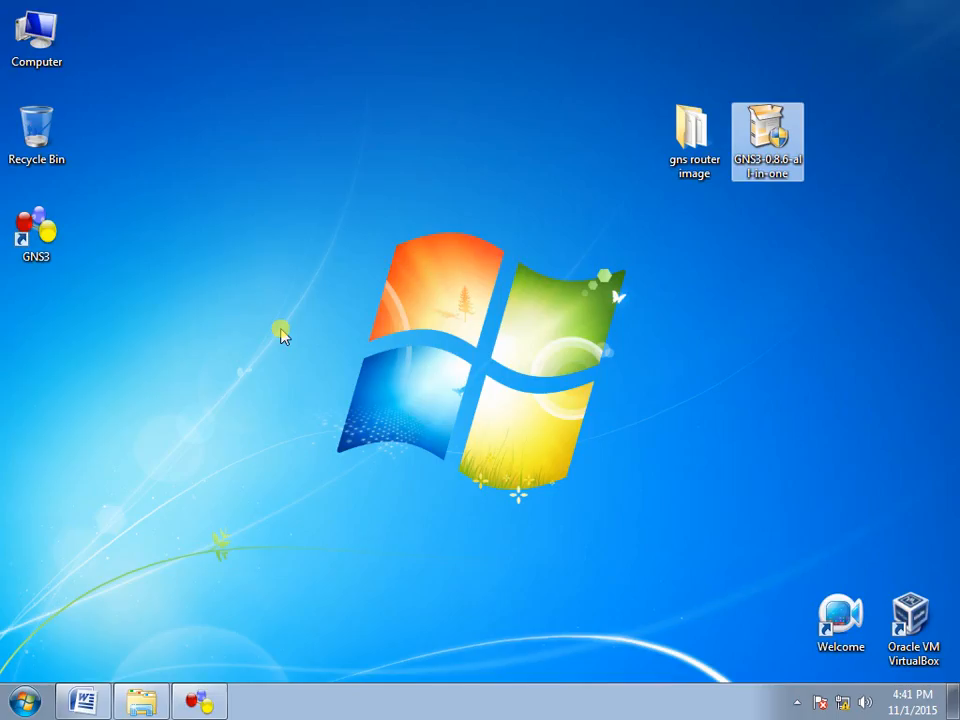
left_click(682, 150)
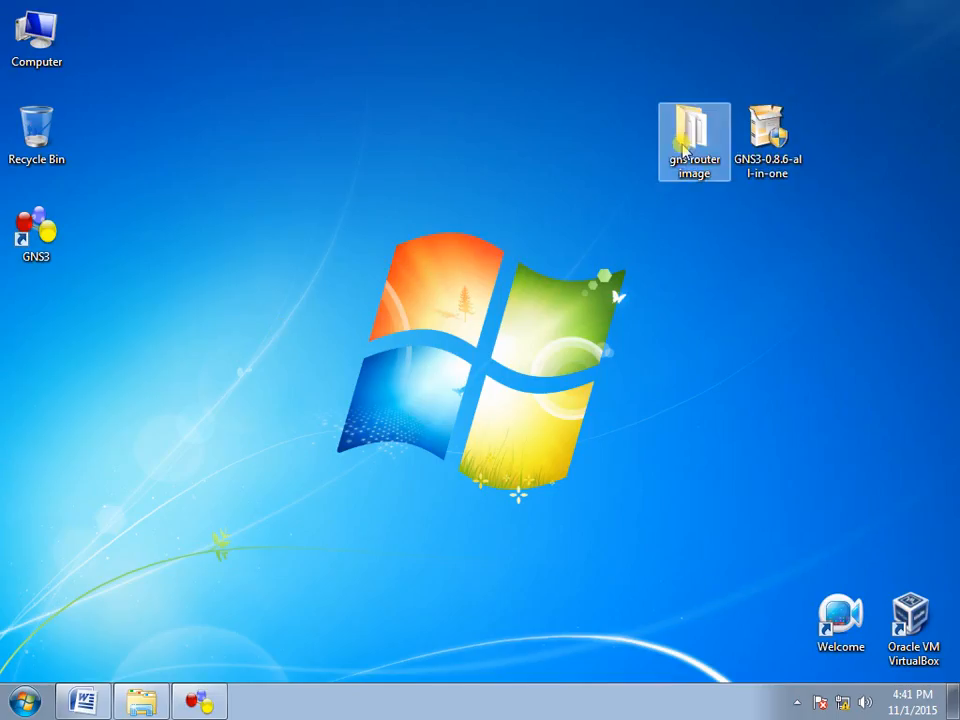
double_click(683, 149)
left_click(401, 265)
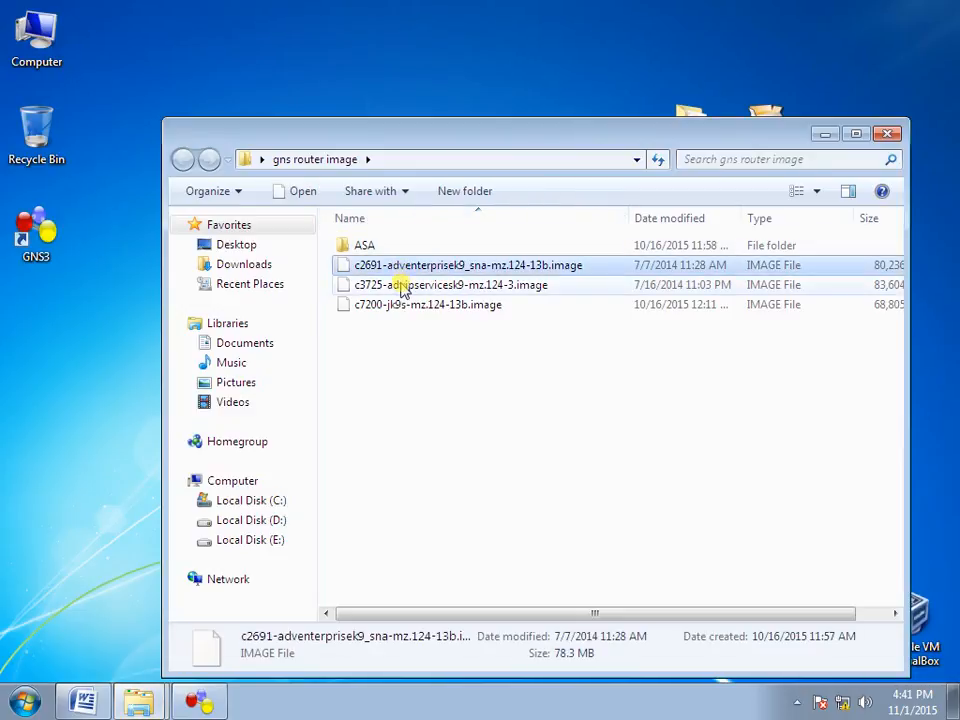
left_click(403, 286)
left_click(395, 268)
left_click(392, 285)
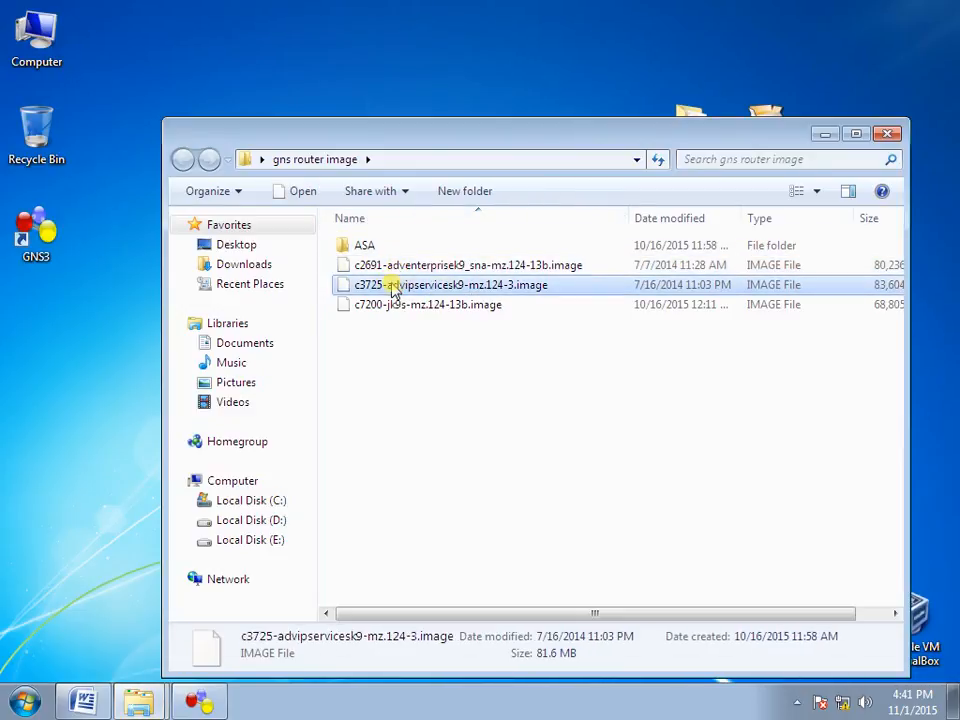
left_click(391, 307)
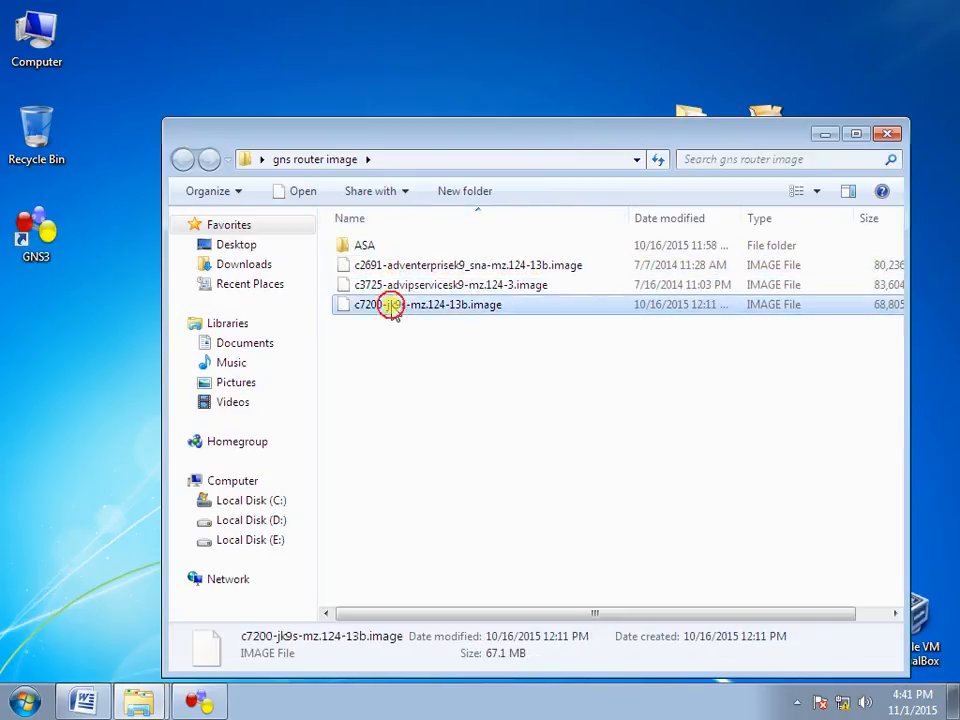
left_click(885, 133)
left_click(199, 701)
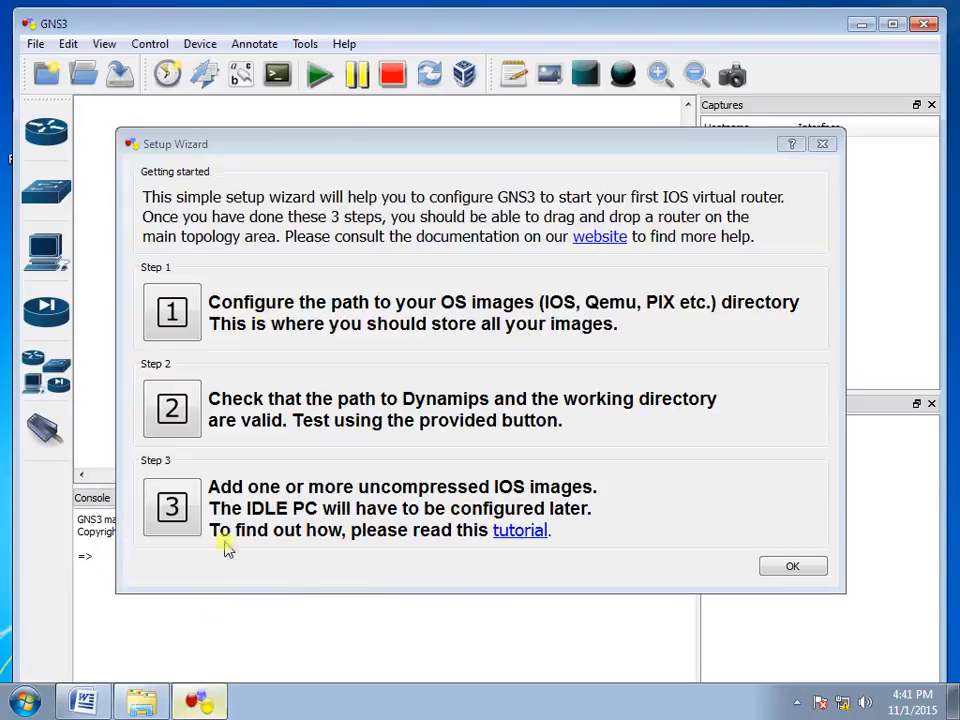
View the General preferences from the Setup Wizard's first step, cancel them without changes and close the wizard.
left_click_drag(250, 143, 266, 122)
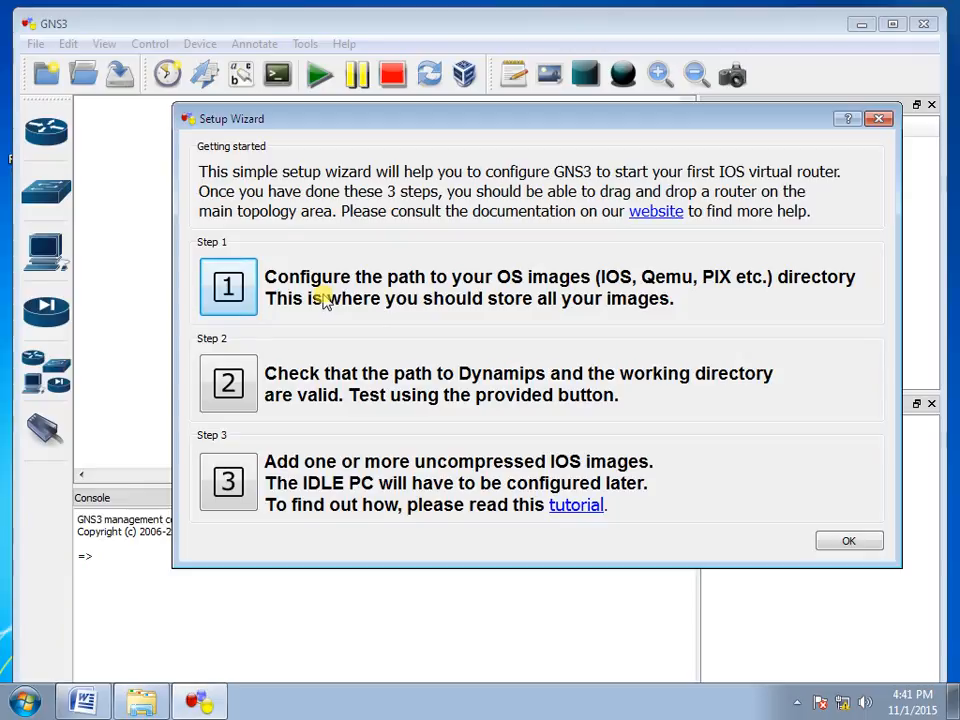
left_click(111, 583)
left_click(252, 707)
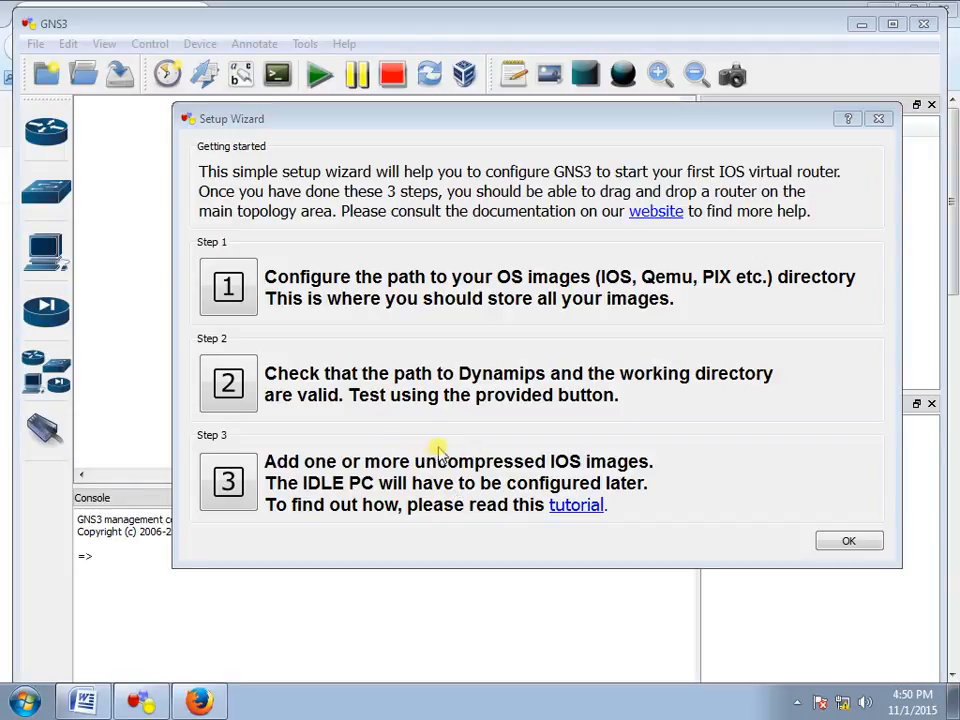
left_click(228, 290)
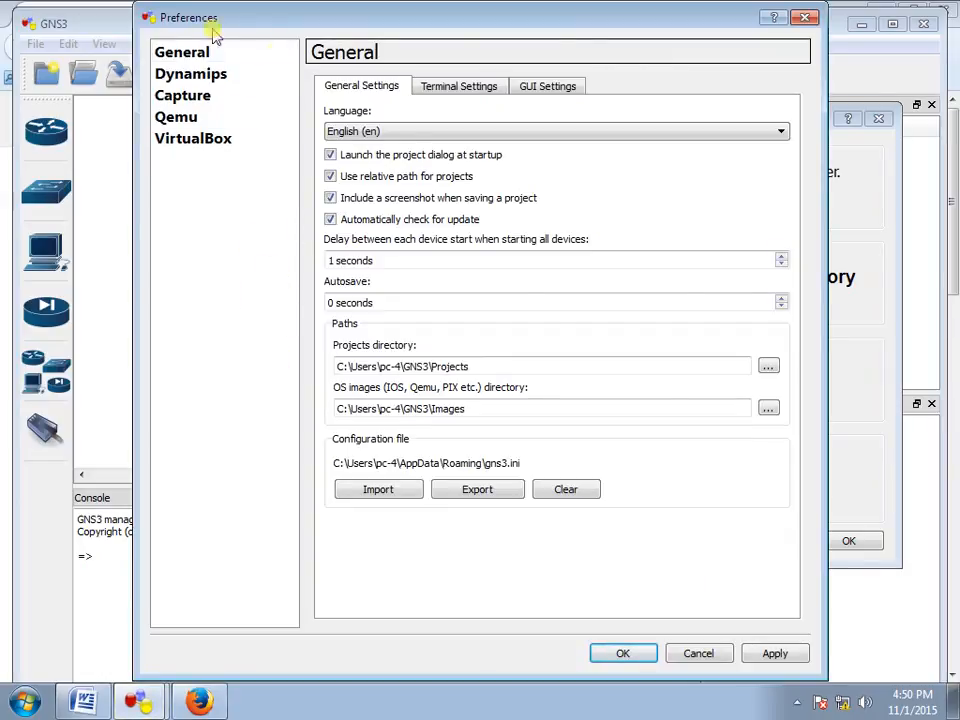
left_click(705, 659)
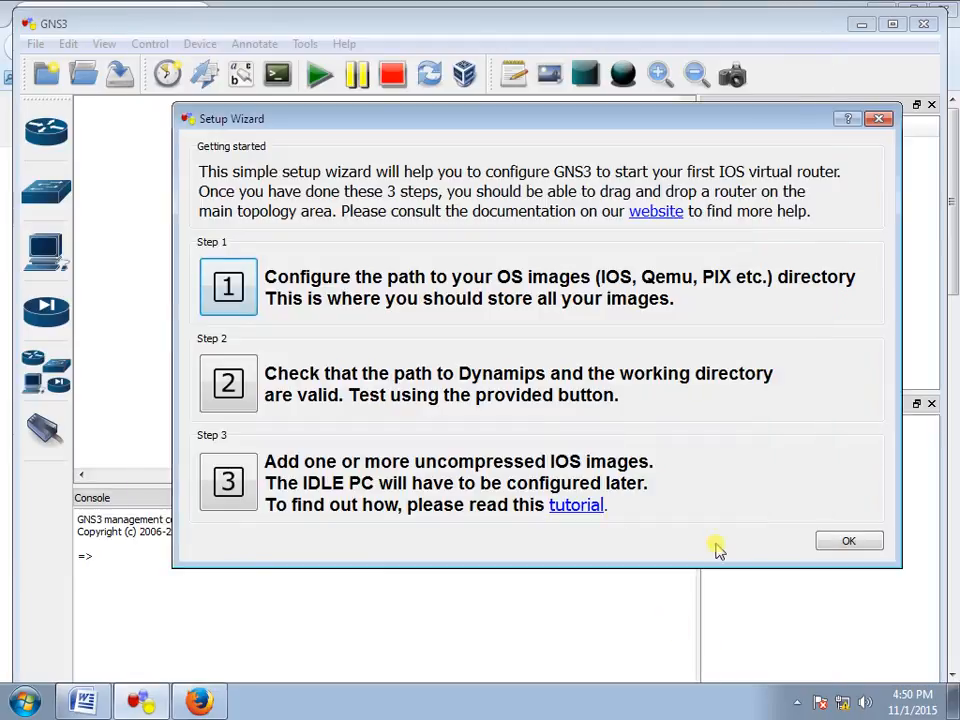
left_click(847, 543)
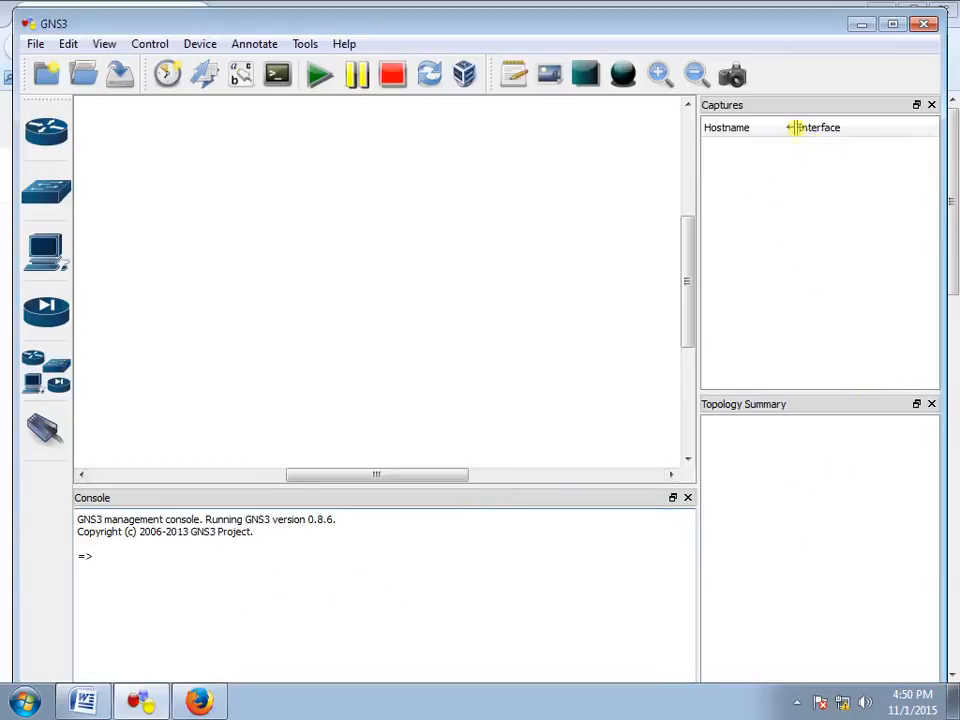
Close the Captures, Topology Summary and Console views and show the list of router devices.
left_click(931, 104)
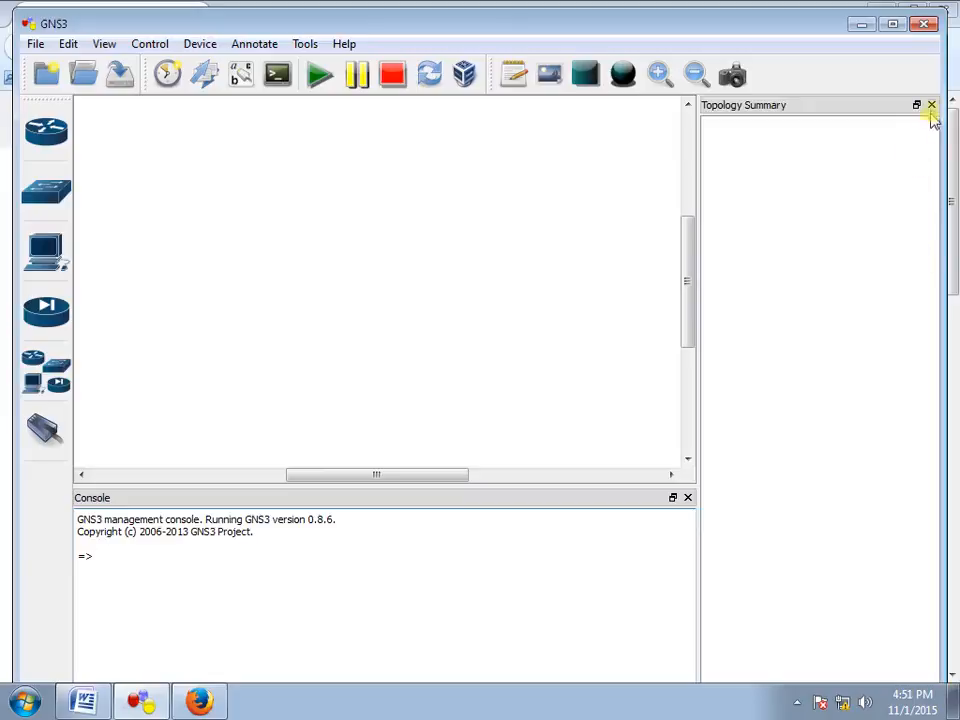
left_click(931, 104)
left_click(931, 497)
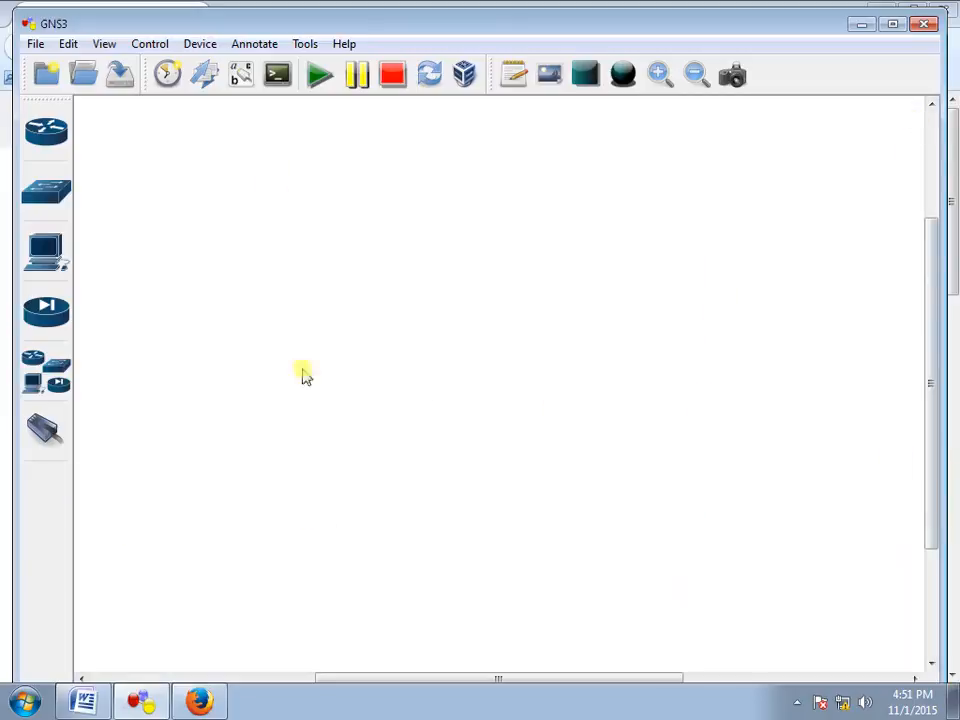
left_click(45, 133)
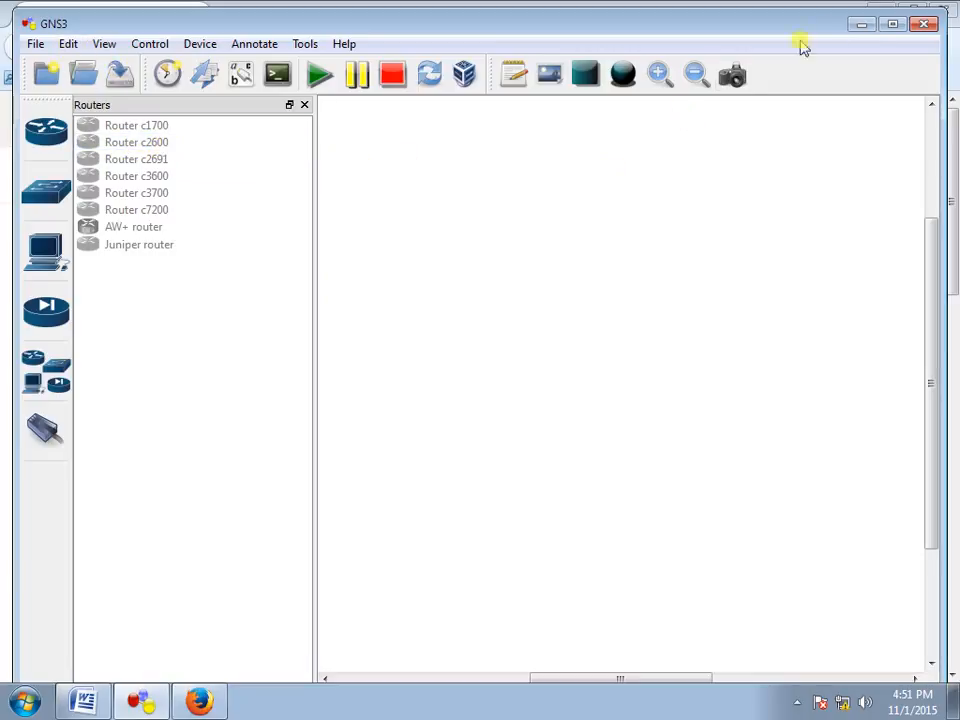
Check the c2691, c3725 and c7200 image files in the gns router image folder, and switch back to GNS3.
left_click(858, 34)
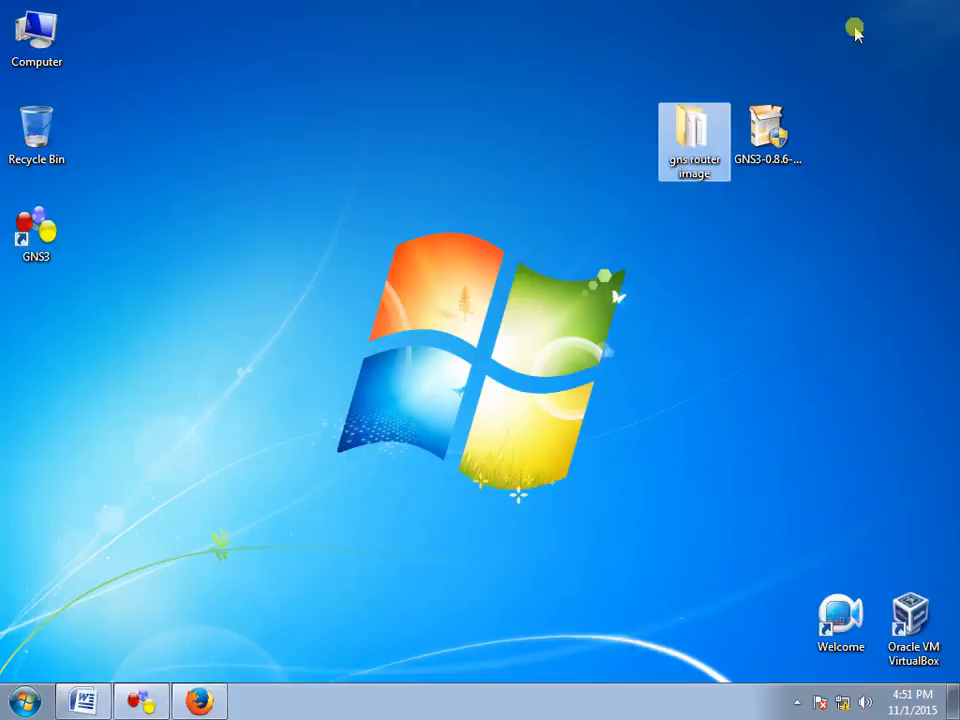
double_click(682, 145)
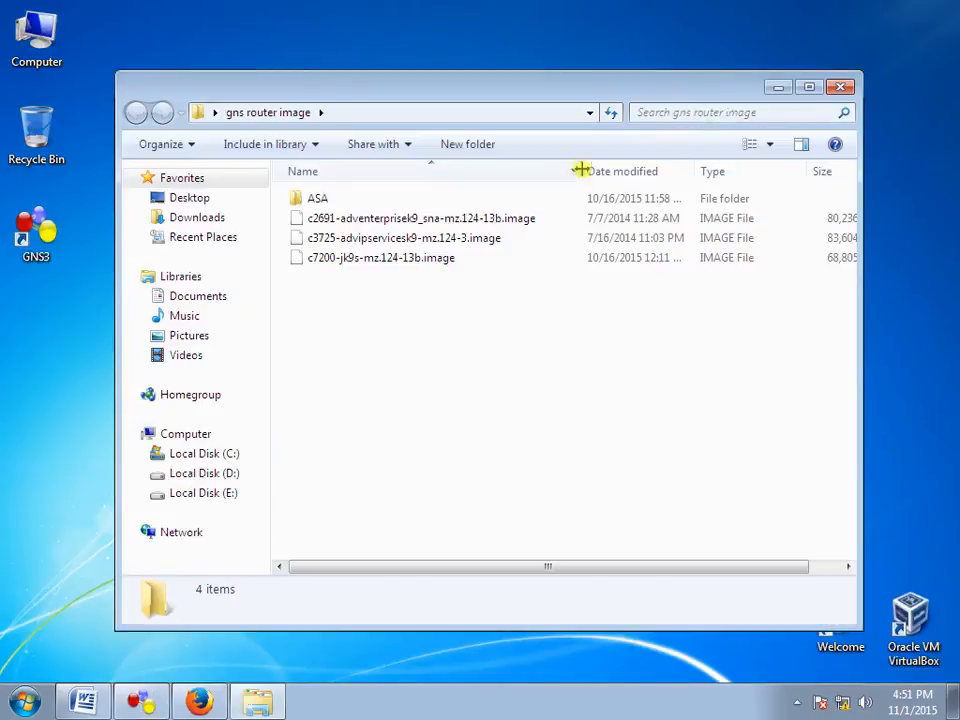
left_click(354, 222)
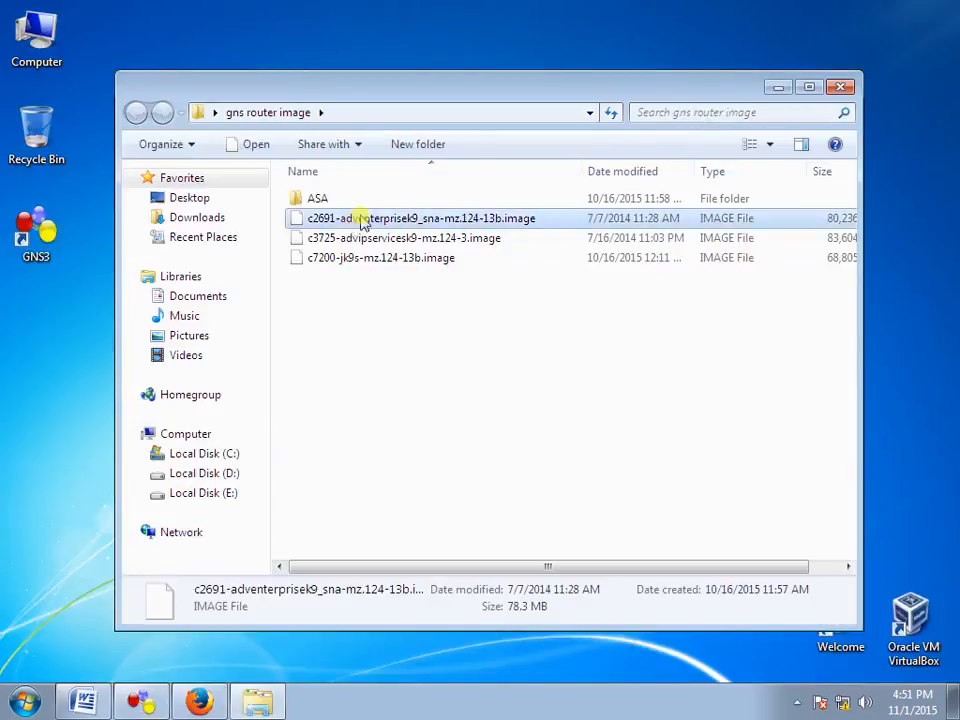
left_click(343, 242)
left_click(343, 260)
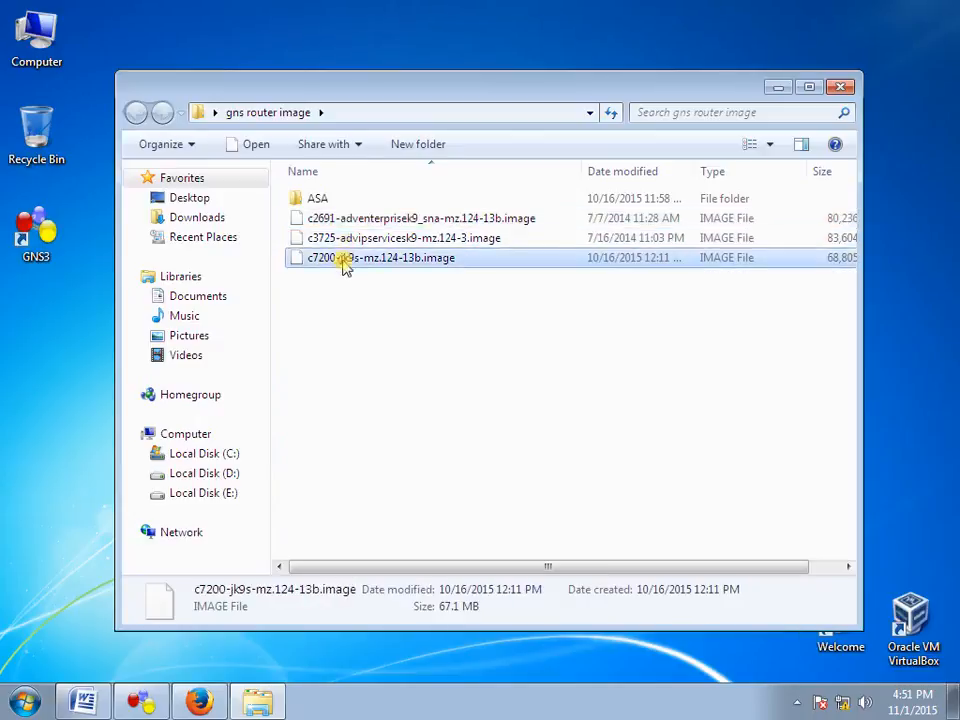
left_click(145, 704)
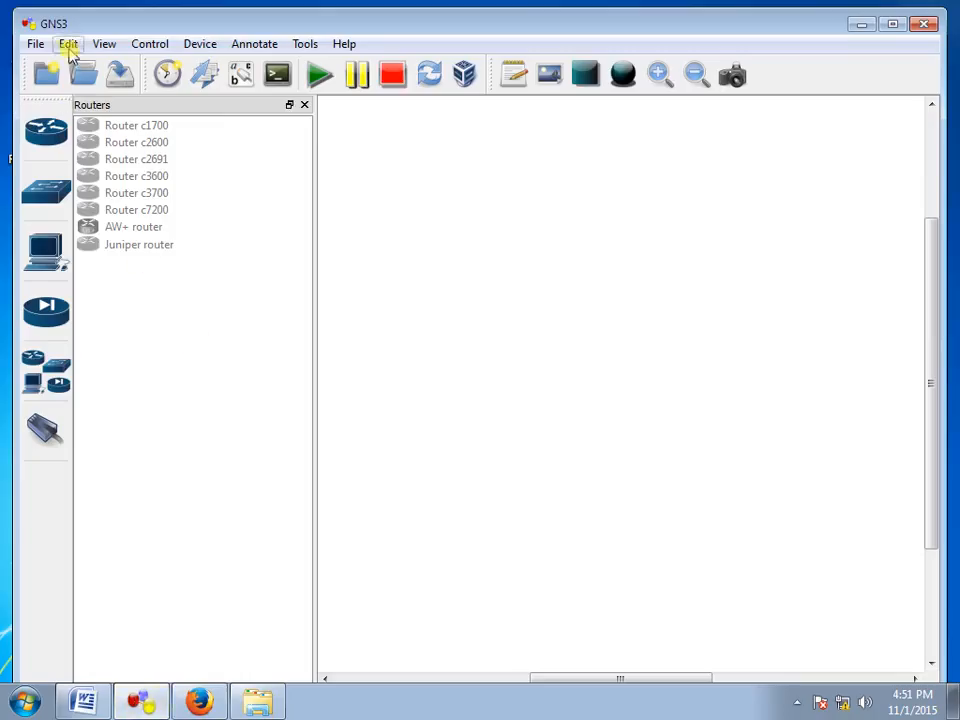
In the IOS images and hypervisors settings, load c2691-adventerprisek9_sna-mz.124-13b.image from the desktop's gns router image folder as the image file.
left_click(68, 45)
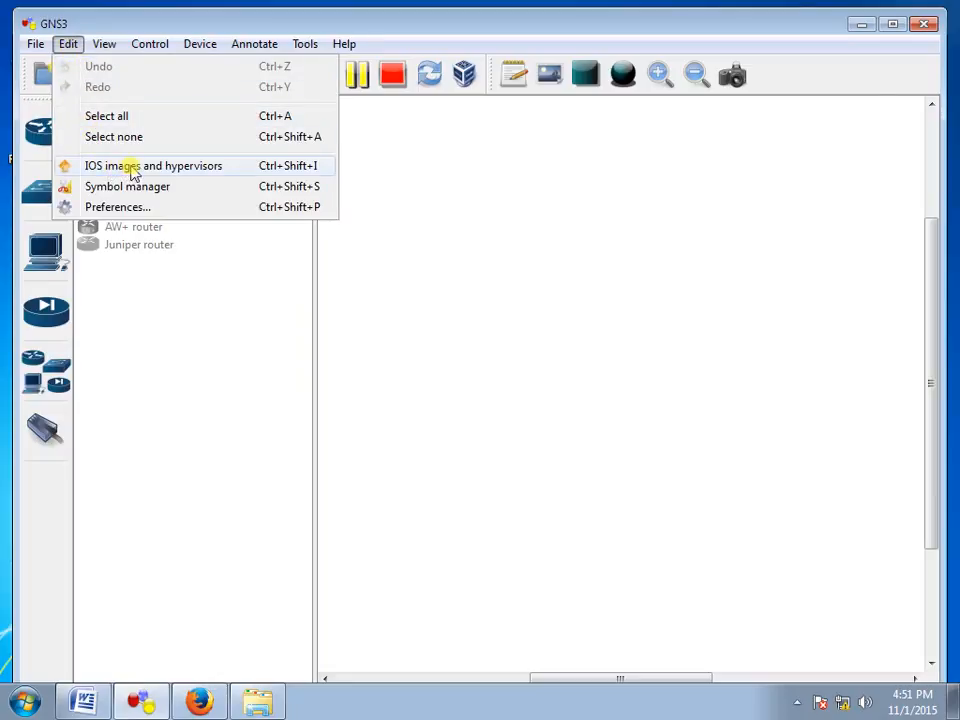
left_click(134, 167)
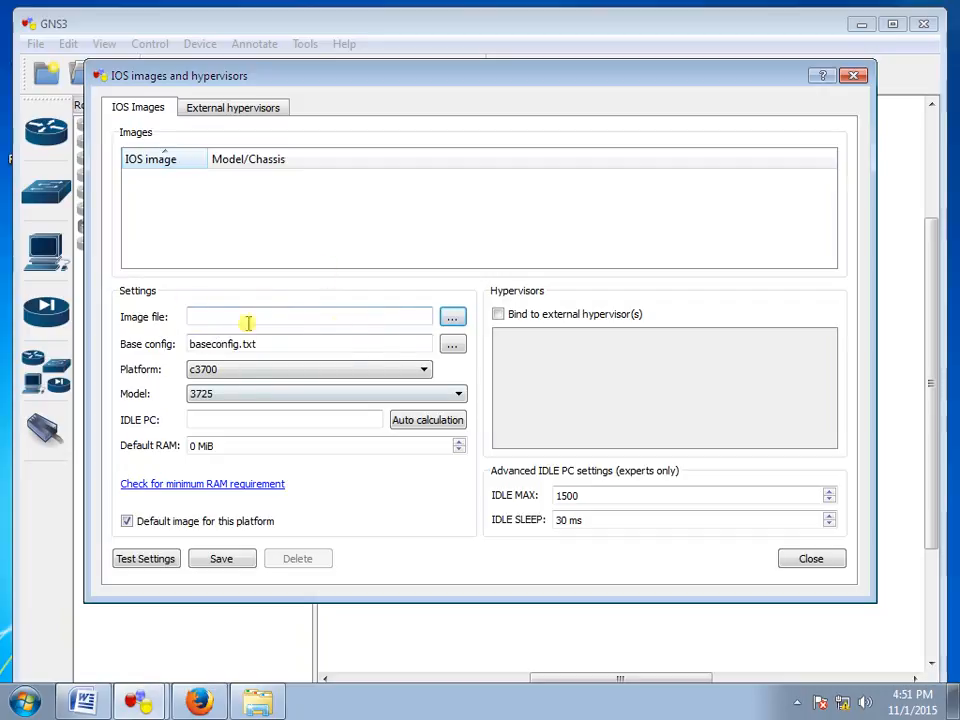
left_click(452, 318)
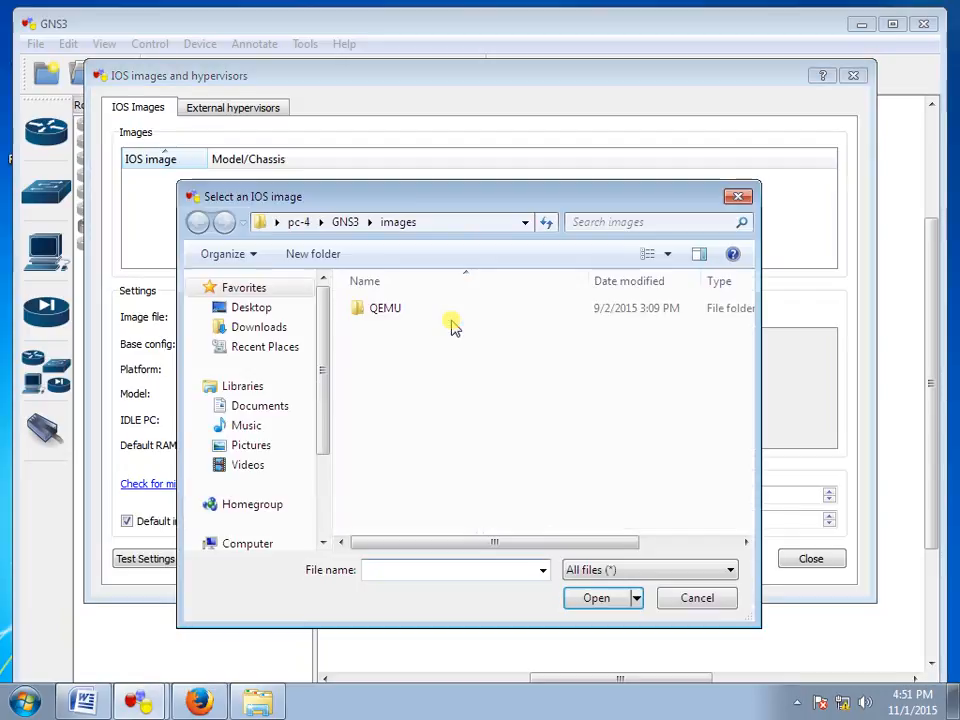
left_click(253, 312)
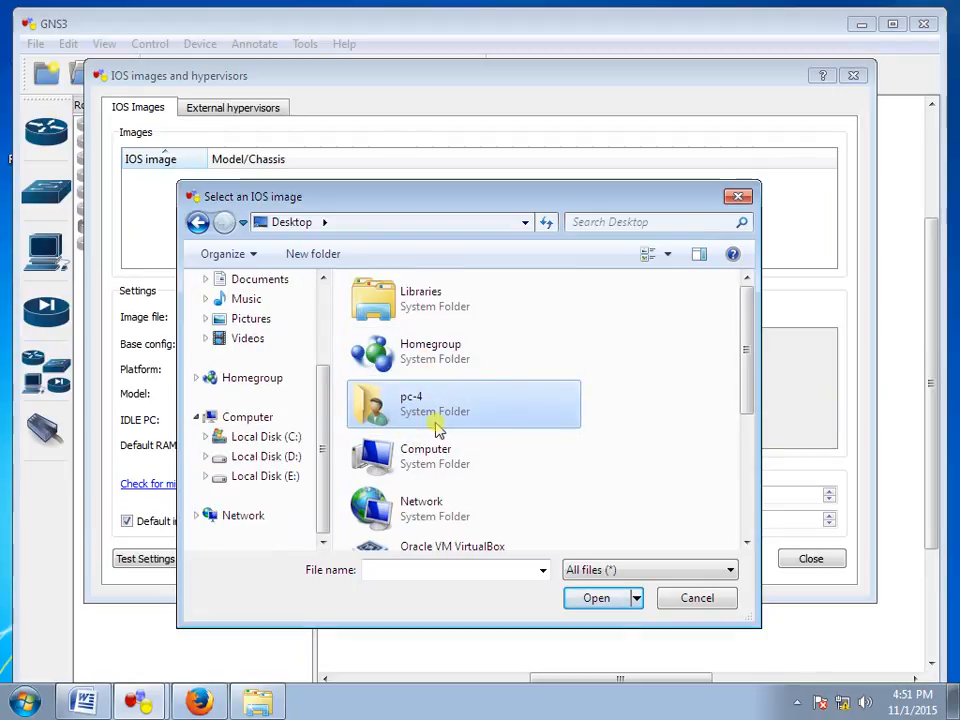
scroll(436, 428, "down", 5)
double_click(429, 440)
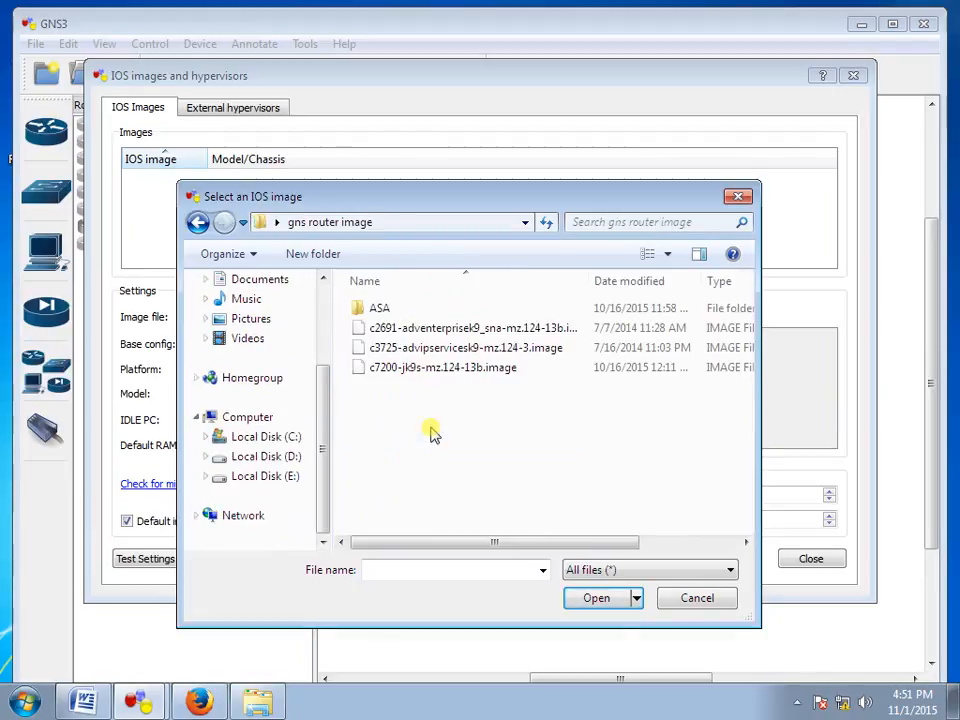
left_click(405, 330)
left_click(586, 598)
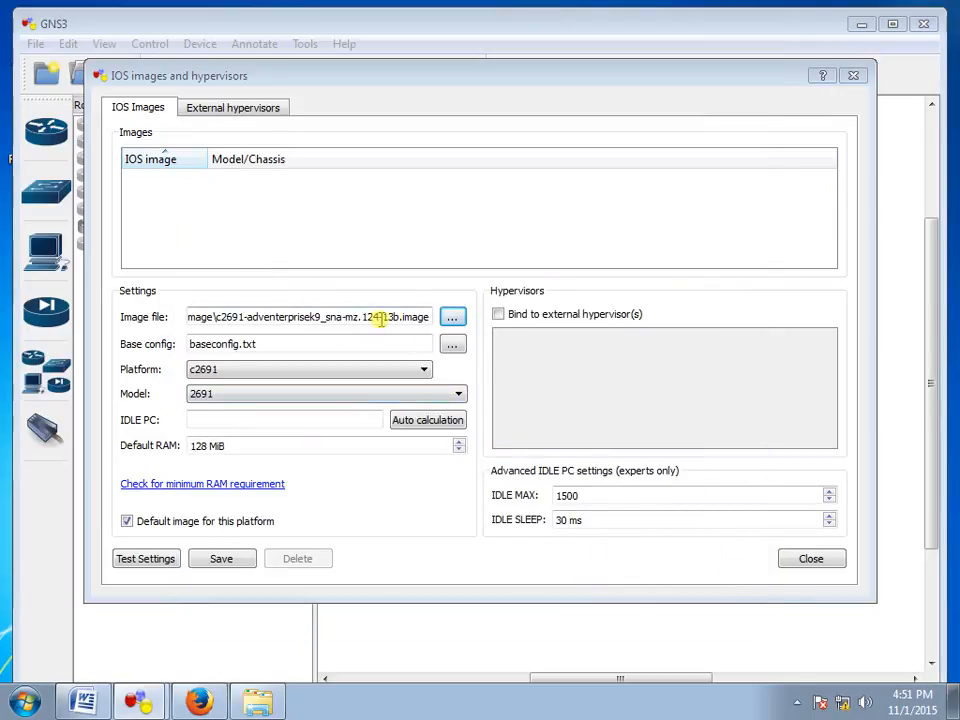
Examine the default RAM and IDLE PC settings for the c2691 image.
left_click_drag(253, 446, 190, 446)
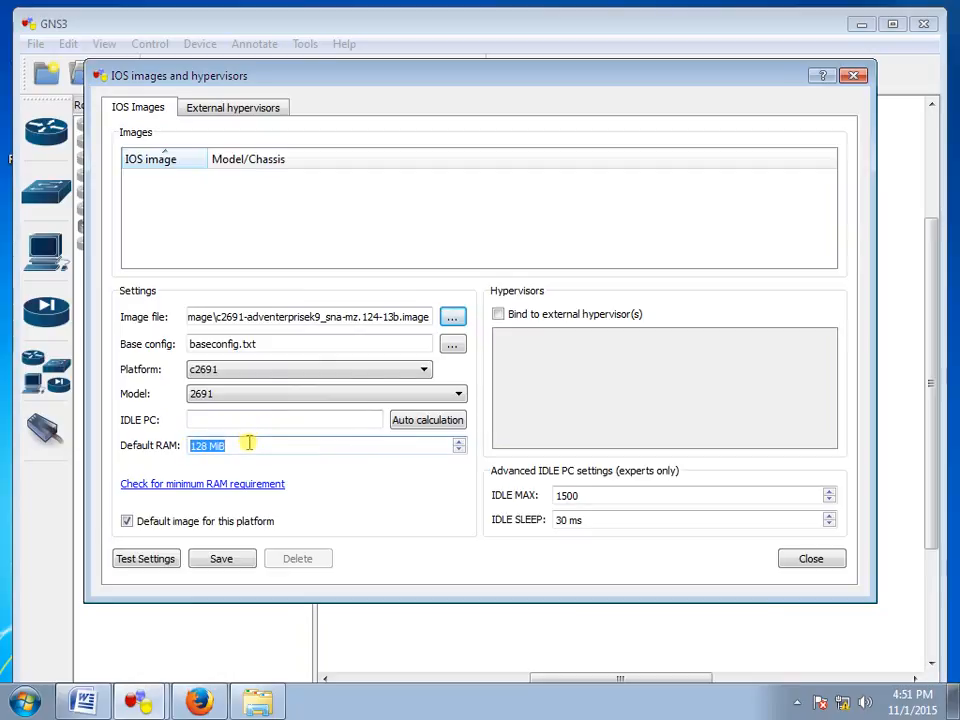
left_click_drag(240, 446, 205, 448)
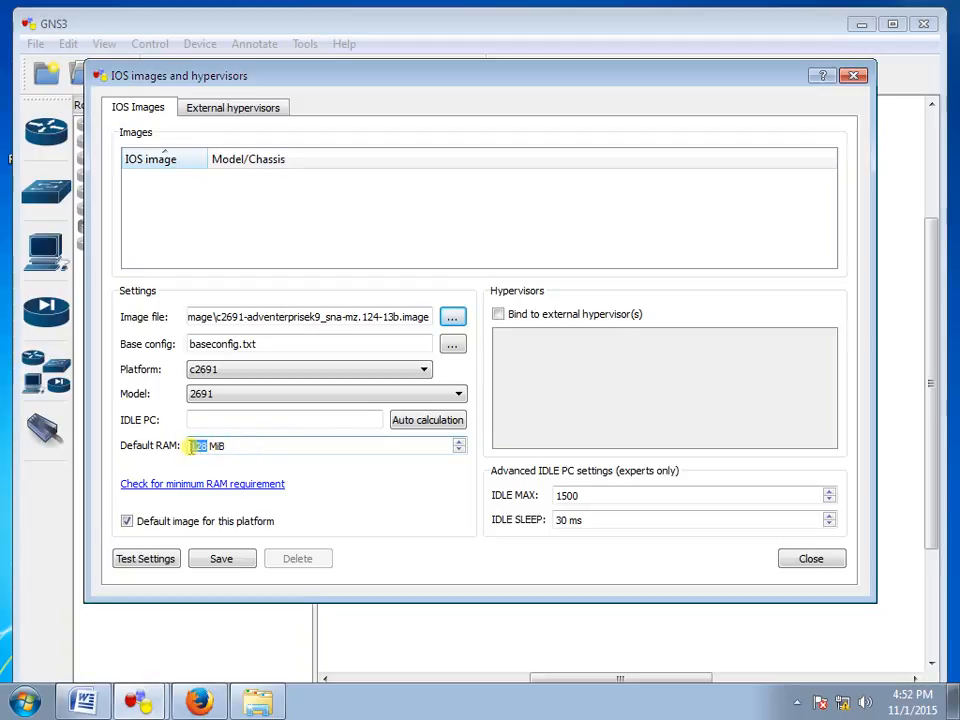
left_click(201, 445)
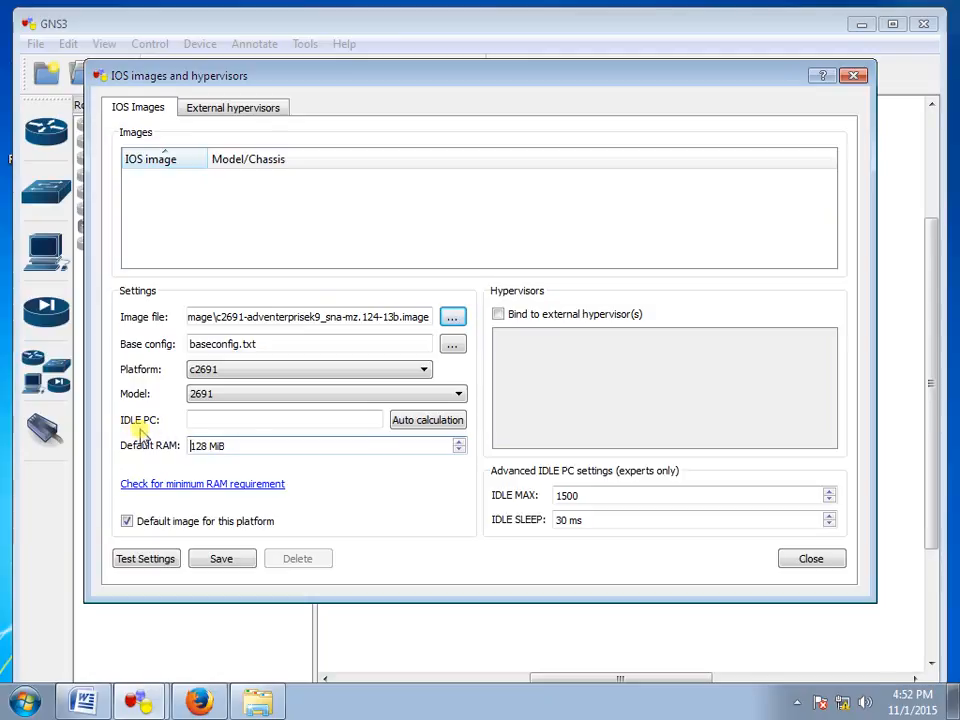
left_click(268, 425)
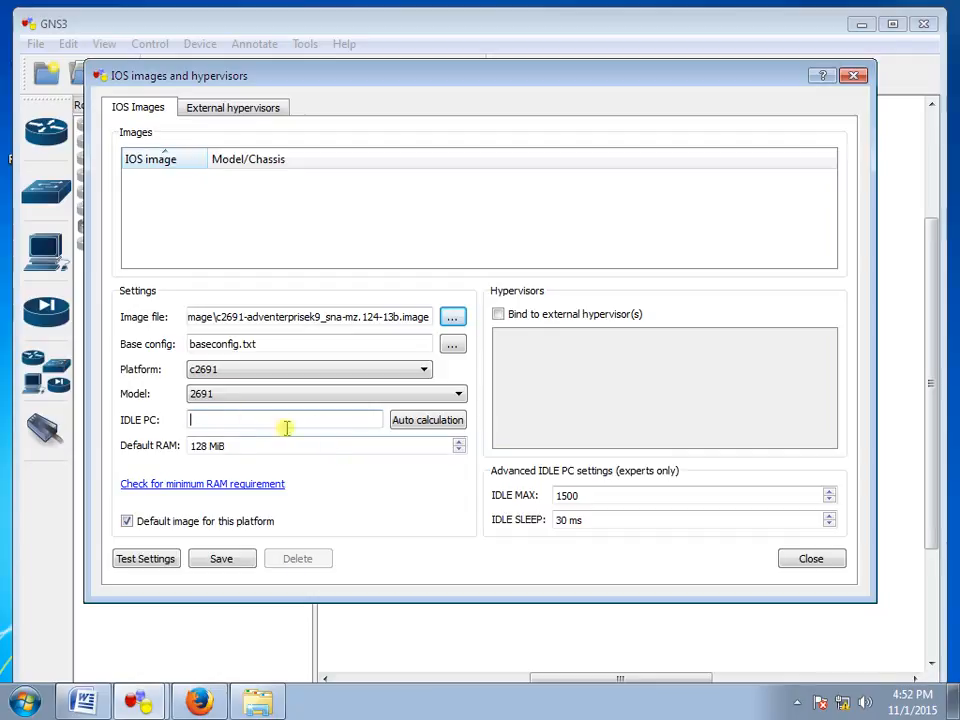
Save the c2691 image settings, close the dialog and place a c2691 router in the workspace.
left_click(224, 562)
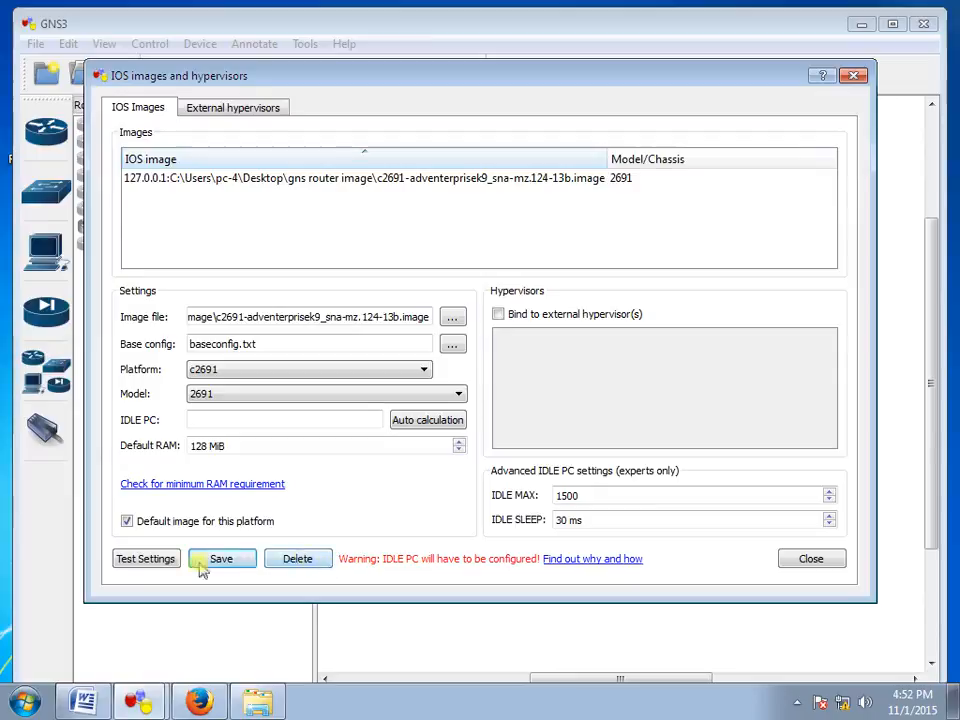
left_click(818, 559)
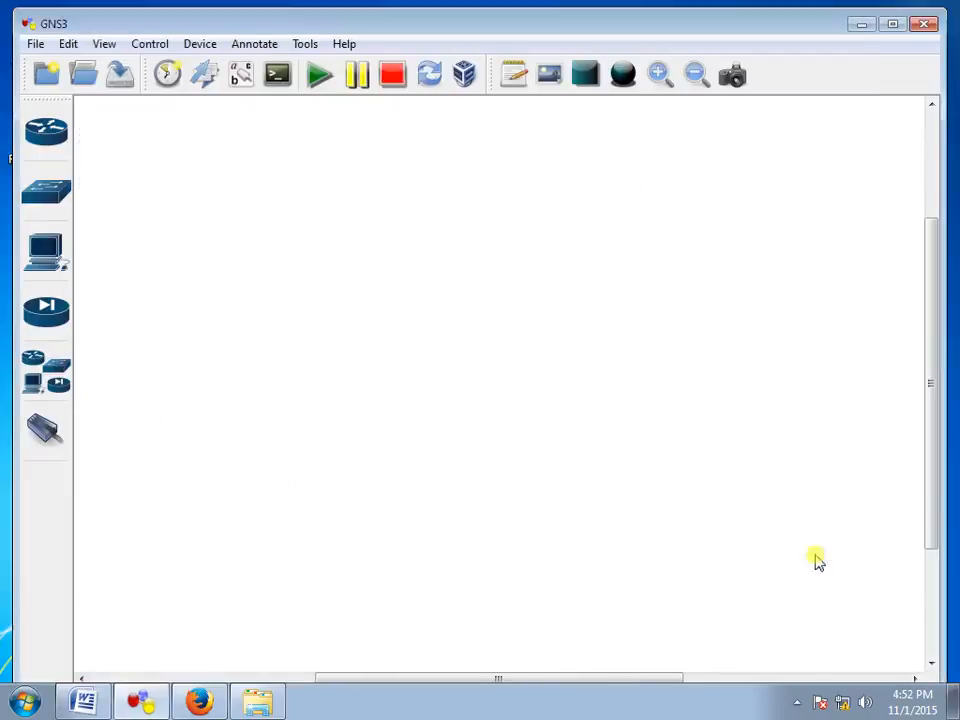
left_click(40, 137)
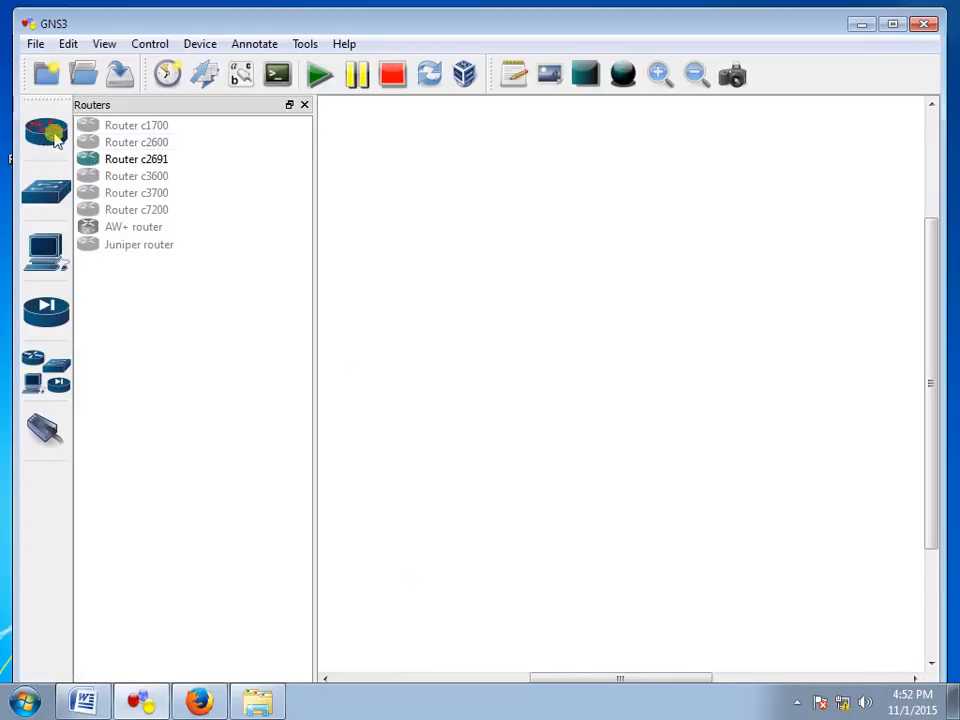
left_click_drag(125, 165, 433, 190)
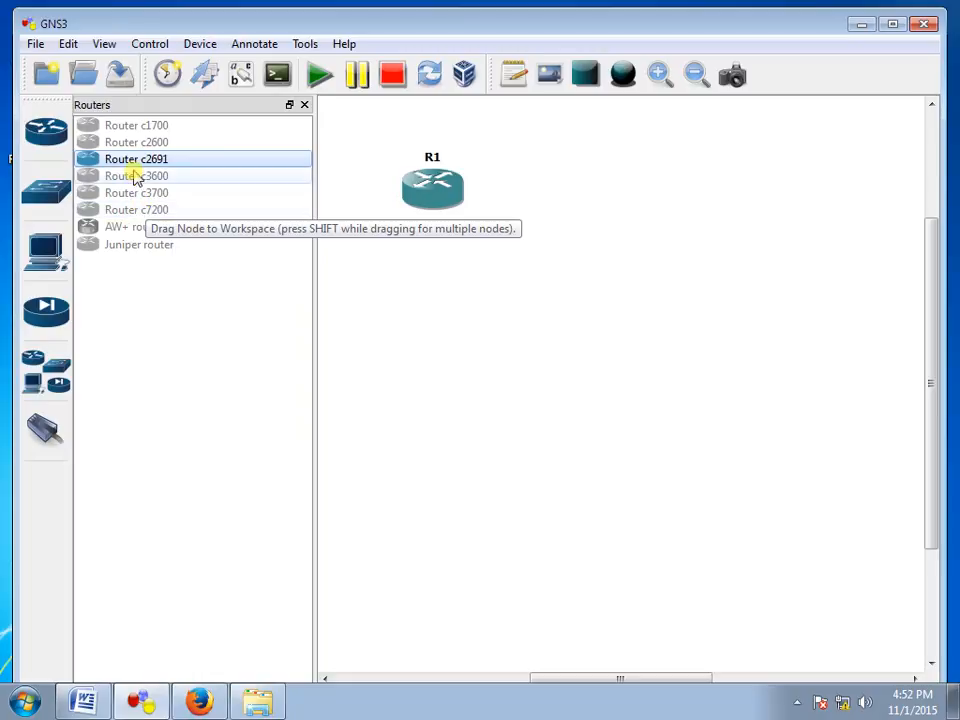
In the IOS images and hypervisors settings, add c7200-jk9s-mz.124-13b.image from the desktop's gns router image folder and save it.
left_click(68, 45)
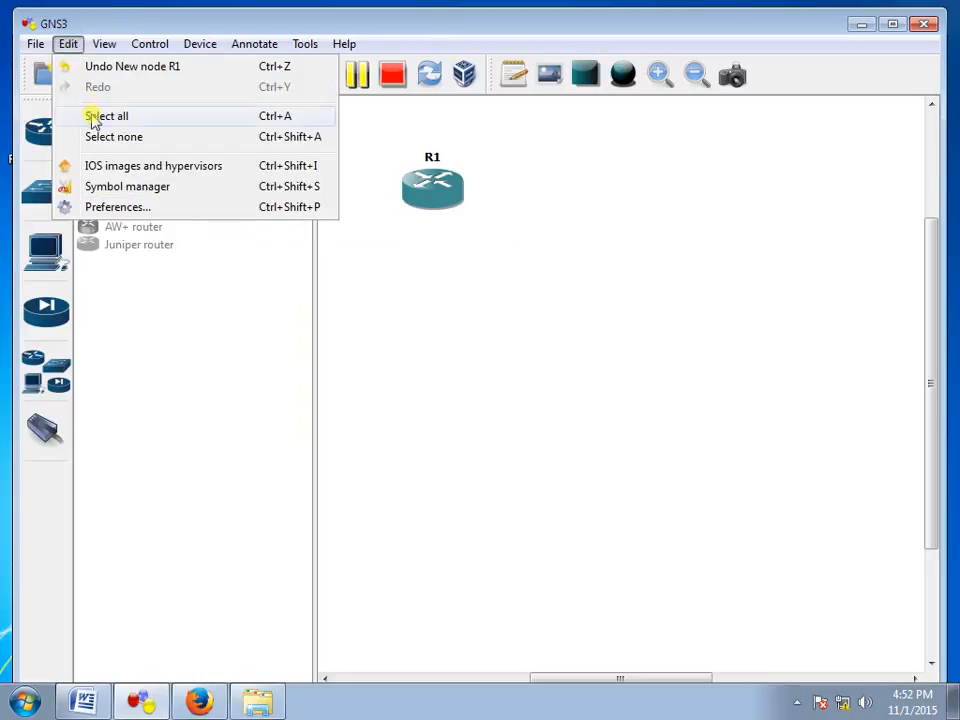
left_click(108, 168)
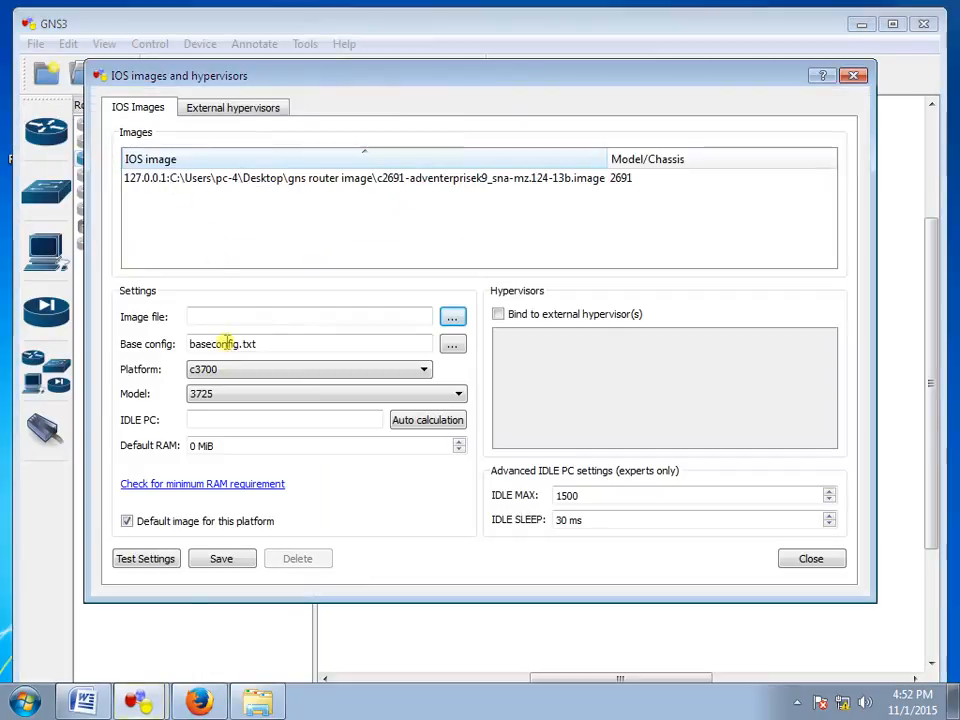
left_click(452, 316)
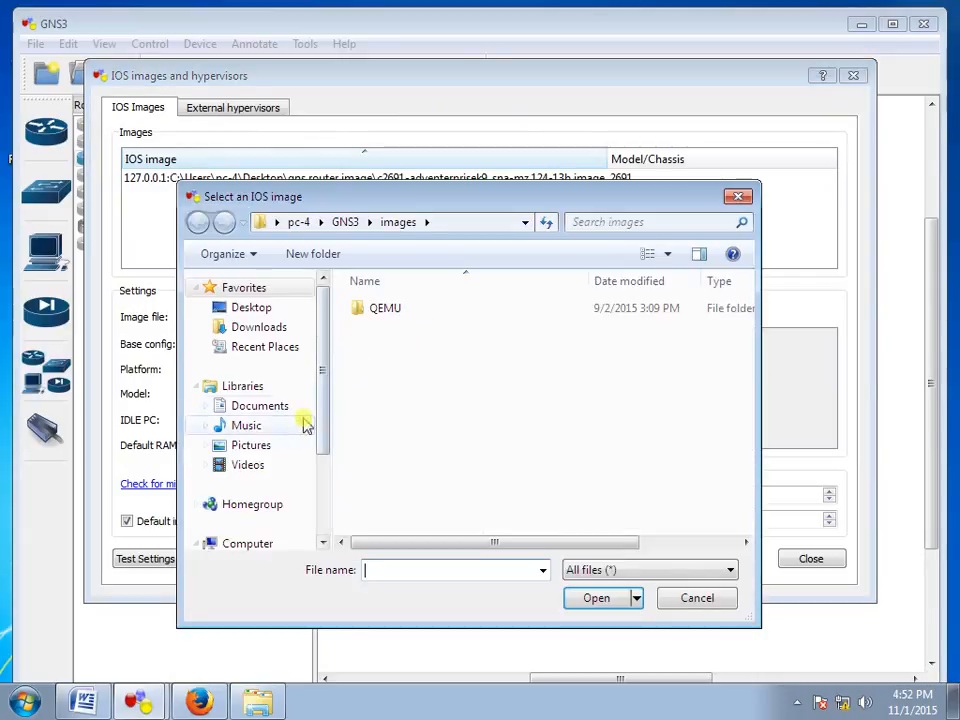
left_click(240, 307)
scroll(450, 425, "down", 3)
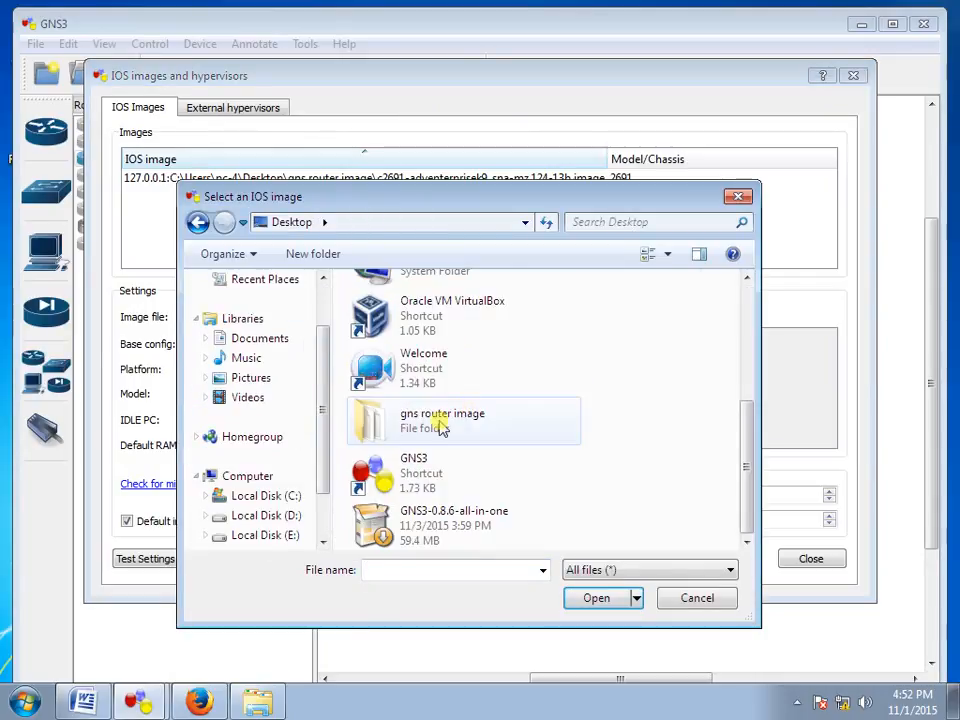
double_click(439, 428)
left_click(414, 368)
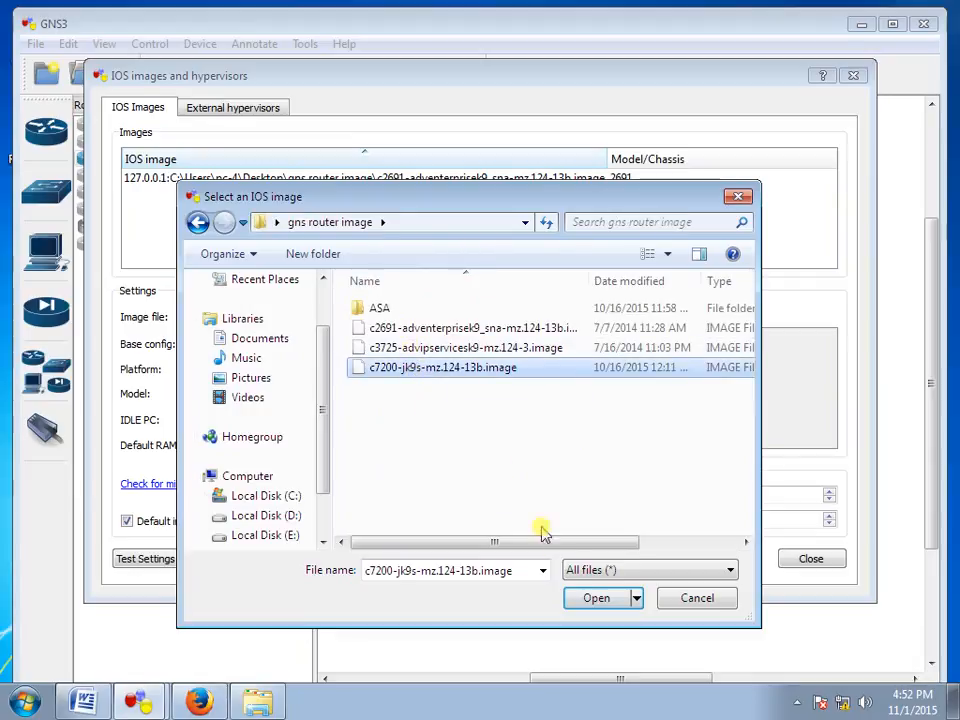
left_click(591, 599)
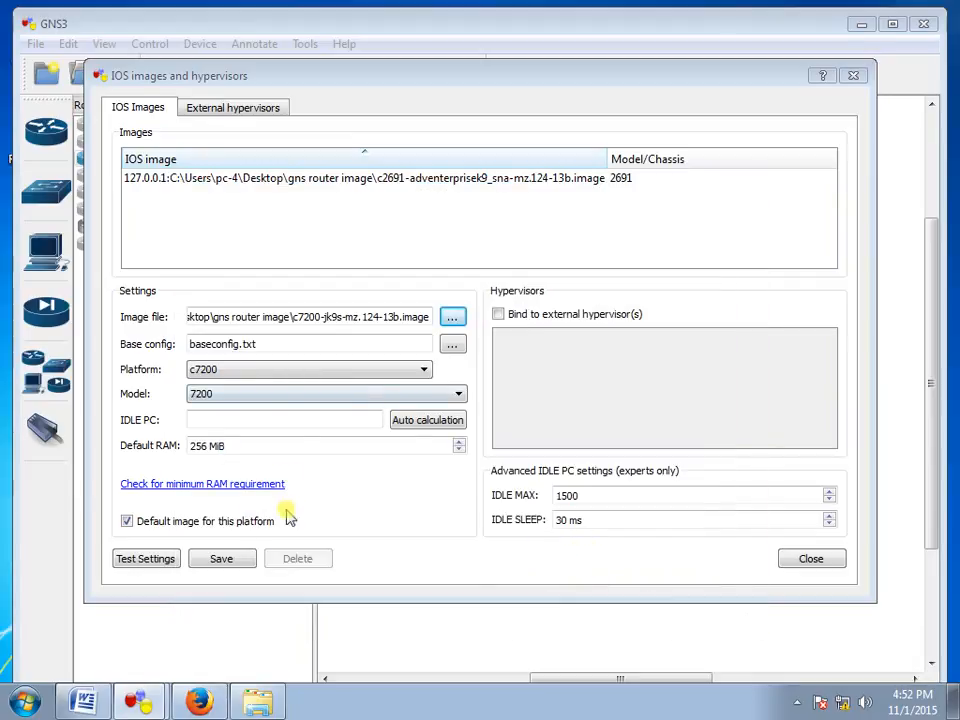
left_click(222, 559)
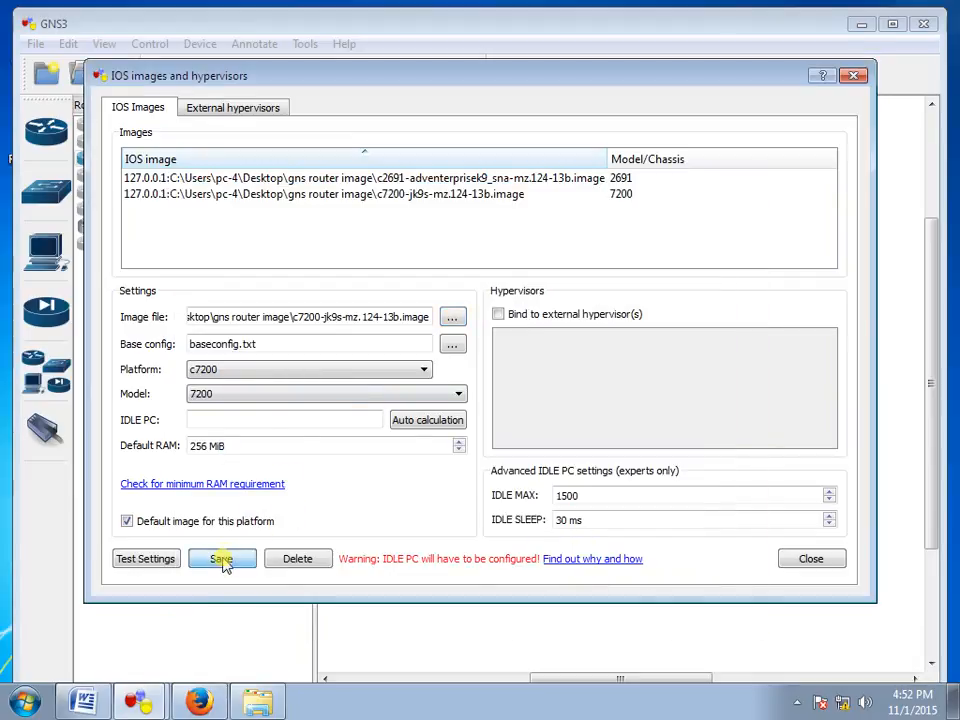
Review the saved settings of the c2691 and c7200 images and close the IOS images and hypervisors dialog.
left_click(233, 179)
left_click(236, 193)
left_click(236, 179)
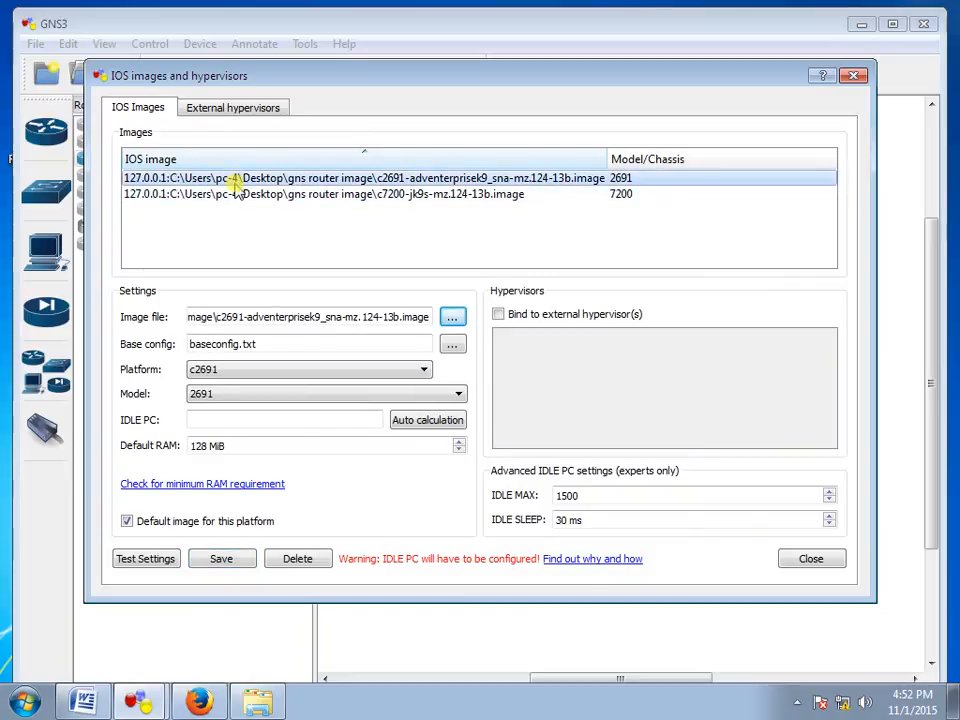
left_click(806, 559)
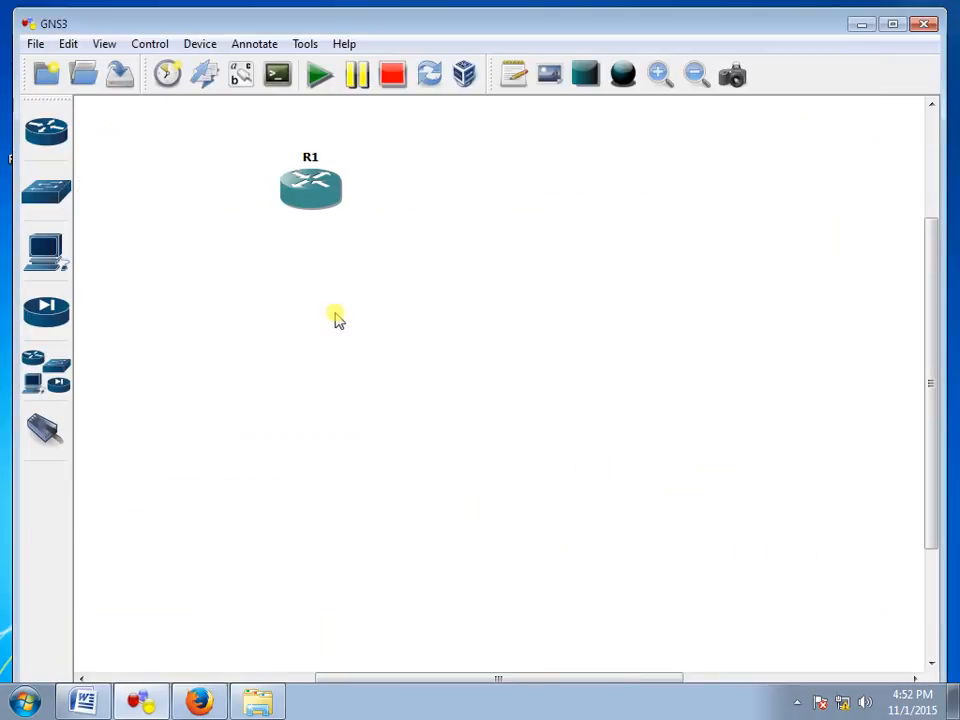
Place a c7200 router below R1, hide the router list and shift R1 slightly to the left.
left_click(51, 137)
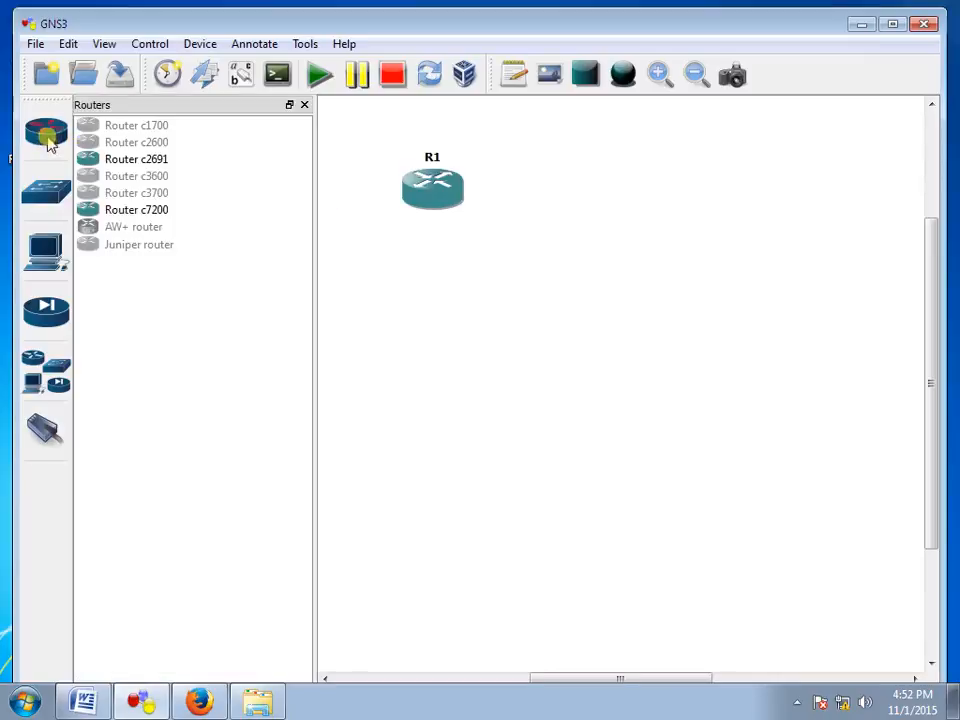
left_click_drag(131, 211, 435, 360)
mouse_move(429, 208)
left_mouse_down()
mouse_move(437, 223)
mouse_move(436, 213)
left_mouse_up()
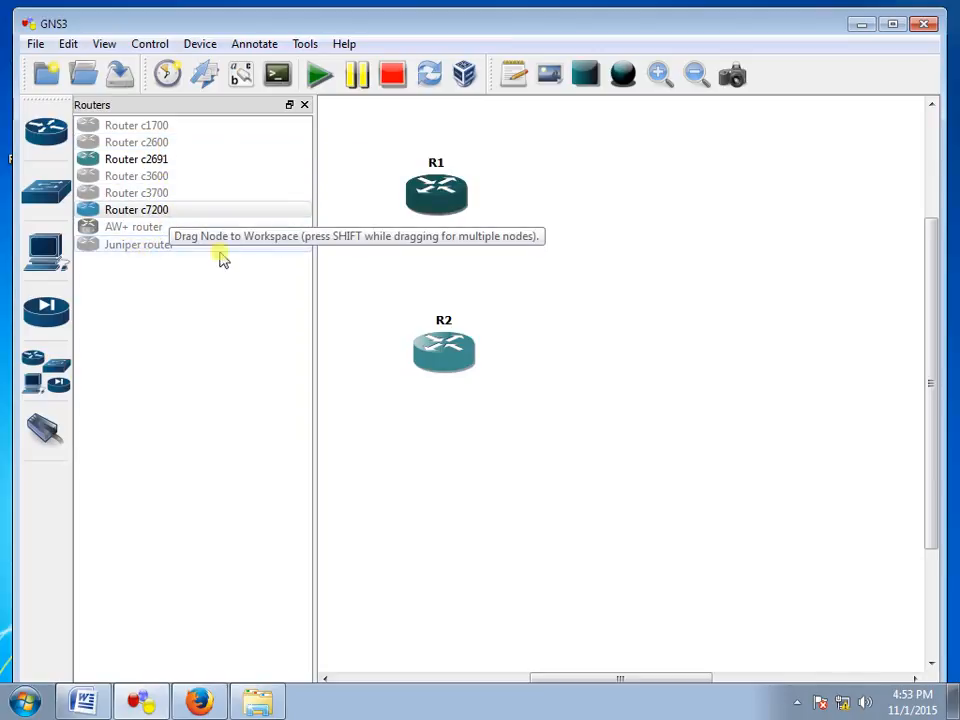
left_click(304, 105)
left_click_drag(313, 197, 270, 199)
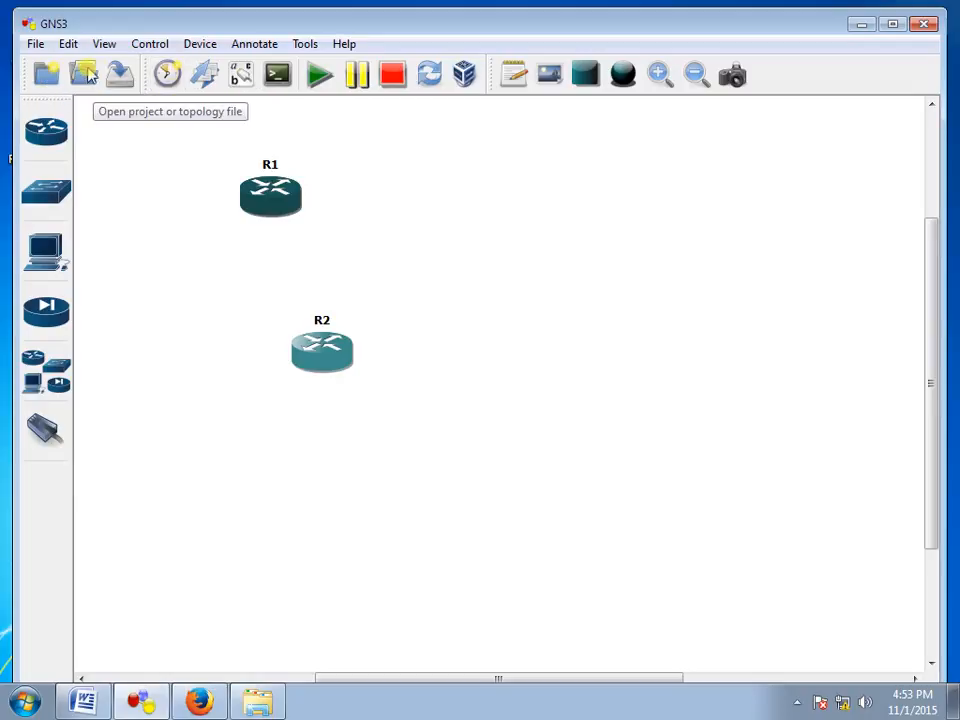
left_click(242, 80)
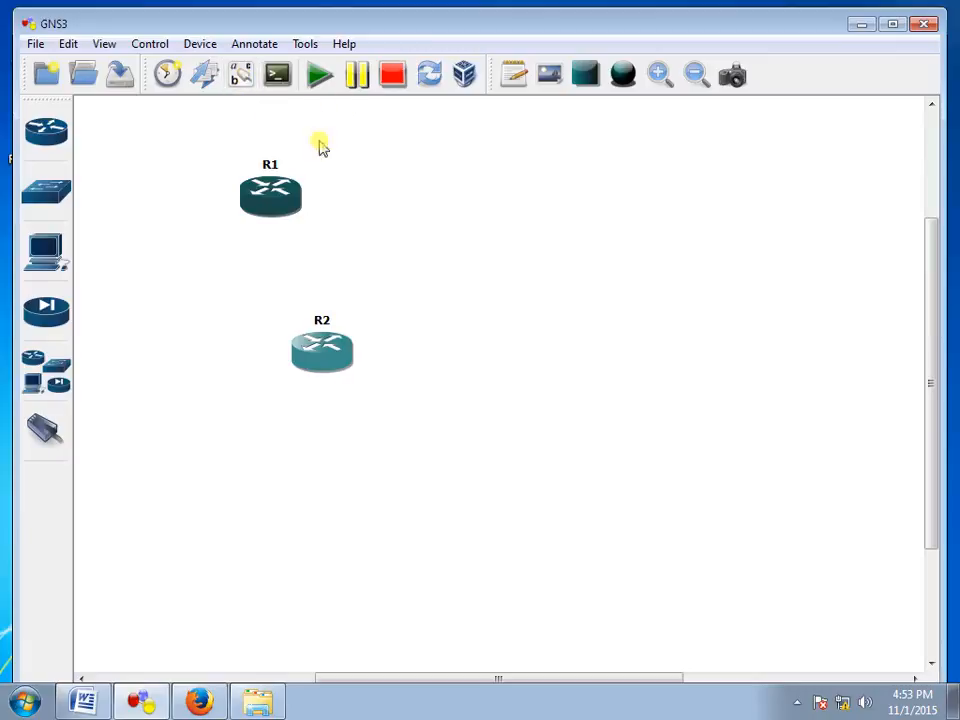
left_click(318, 88)
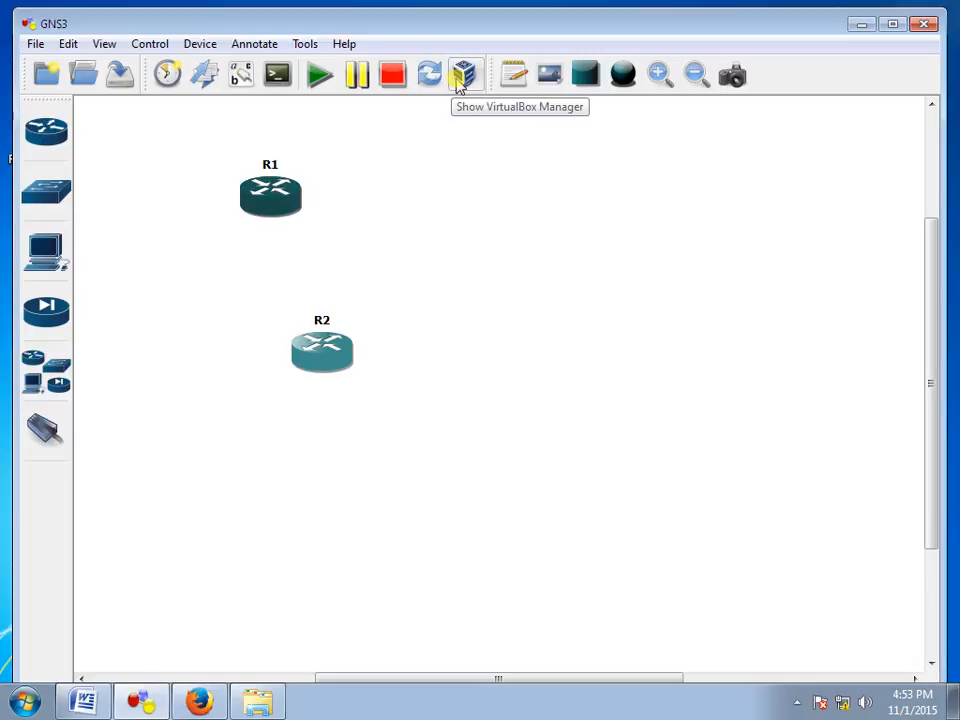
Draw a rectangle to the right of the routers, enlarge its width and height, and reposition it in the workspace.
left_click(586, 78)
left_click(489, 184)
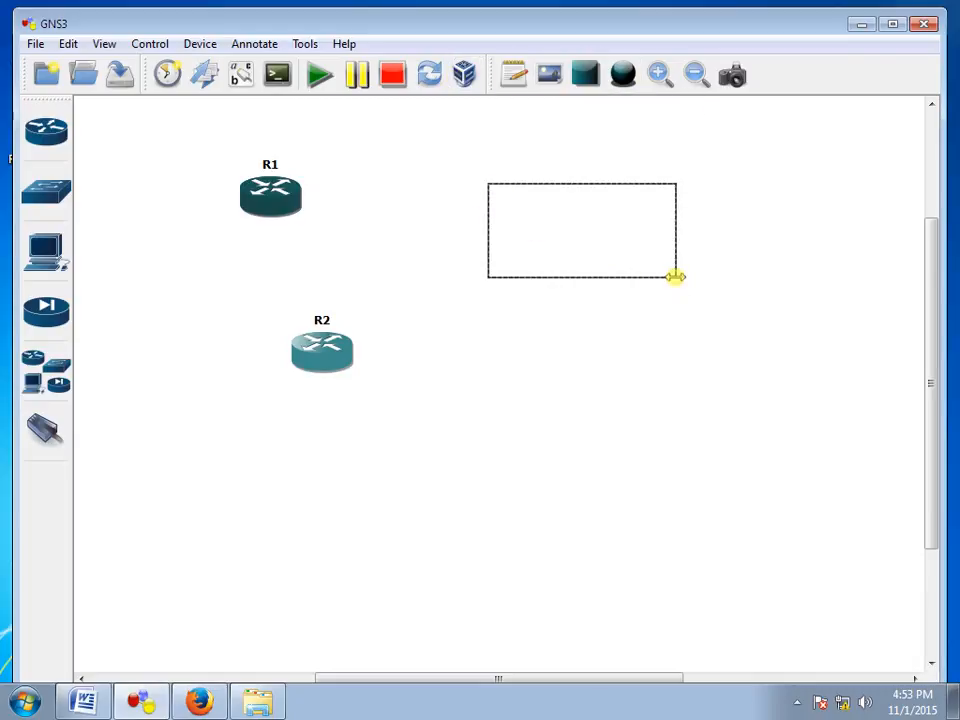
left_click_drag(676, 277, 718, 278)
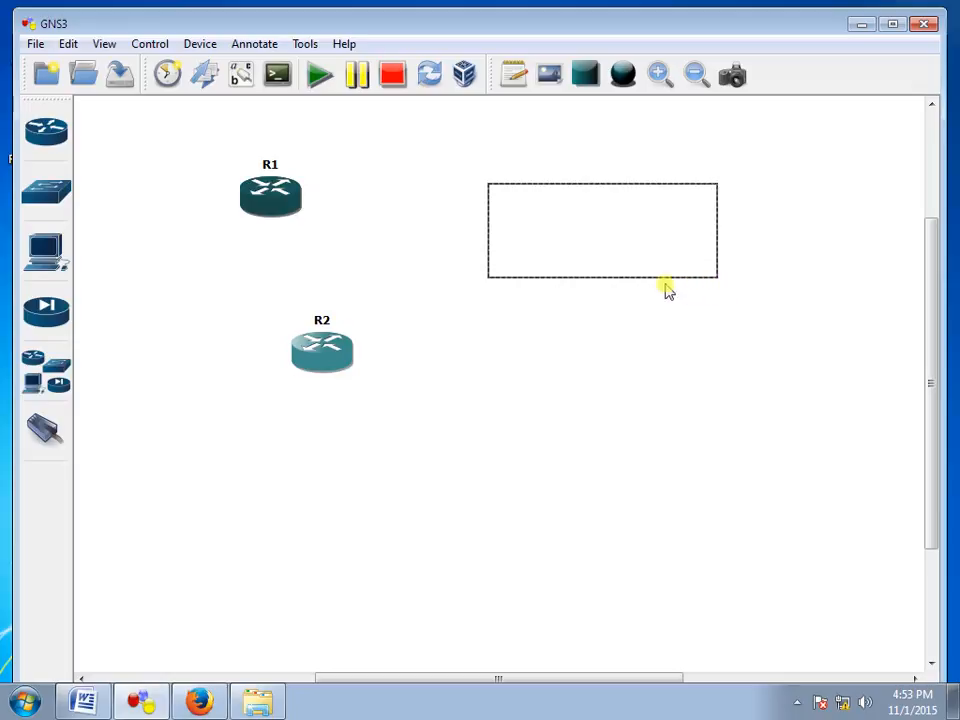
left_click_drag(645, 277, 641, 377)
left_click_drag(640, 311, 605, 314)
left_click_drag(524, 186, 631, 215)
left_click(435, 292)
Move routers R2 and R1 inside the rectangle, with R1 near its upper left and R2 toward its lower right.
left_click_drag(333, 357, 707, 321)
left_click(483, 248)
left_click_drag(251, 204, 577, 240)
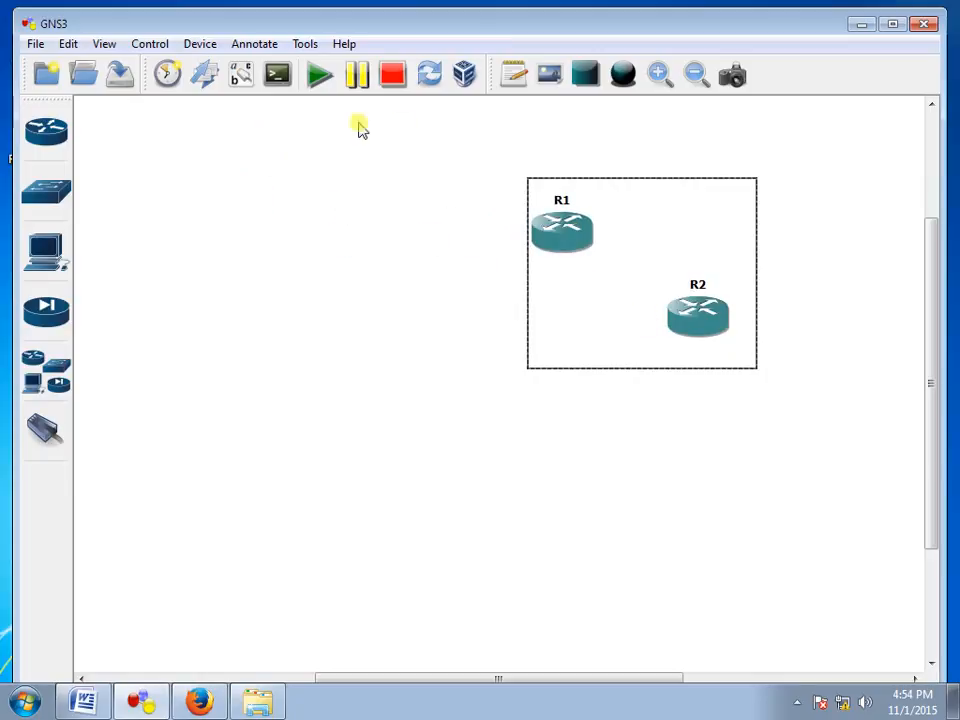
Add the note "Company A" and centre it above the rectangle.
left_click(513, 75)
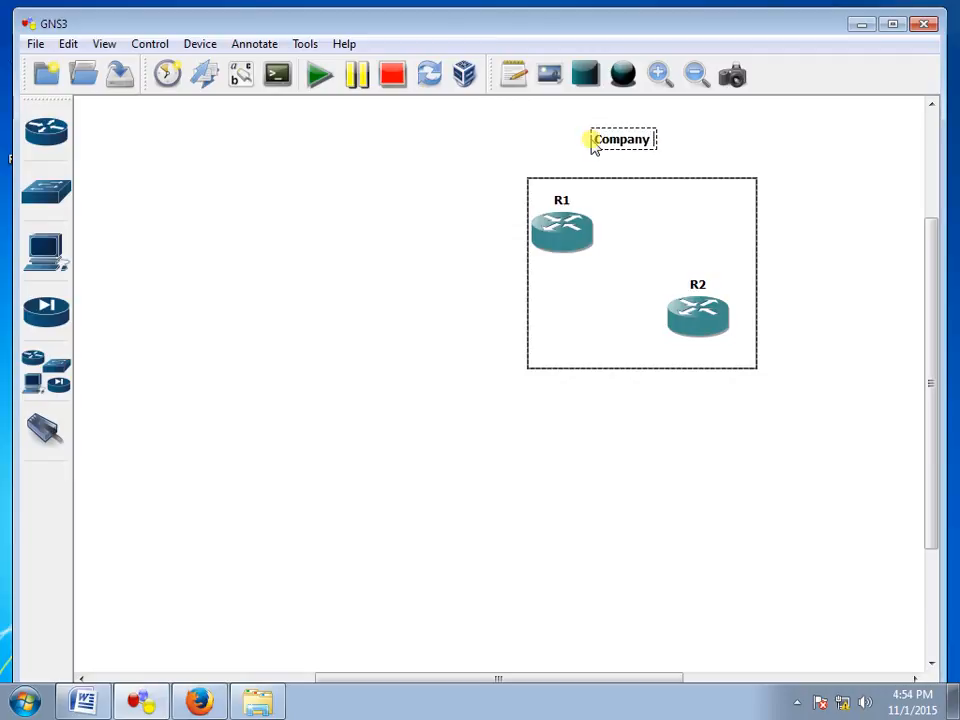
left_click(525, 140)
mouse_move(613, 140)
left_mouse_down()
mouse_move(633, 146)
mouse_move(624, 146)
left_mouse_up()
left_click(480, 185)
Draw an ellipse to the left of the rectangle, stretch it taller and reposition it.
left_click(622, 74)
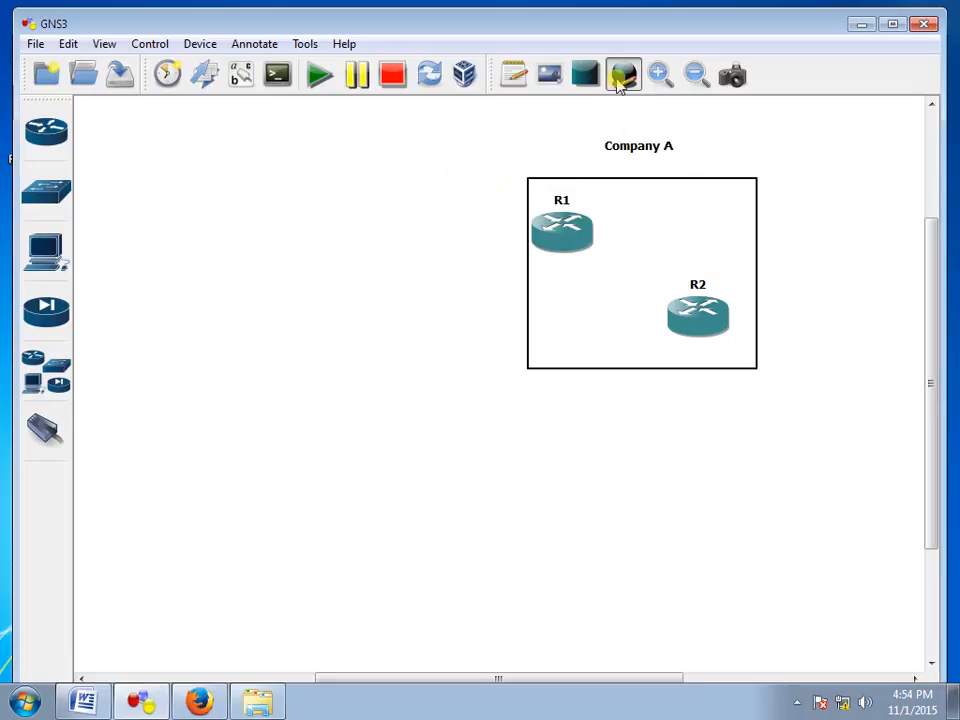
left_click(240, 203)
left_click_drag(284, 221, 271, 215)
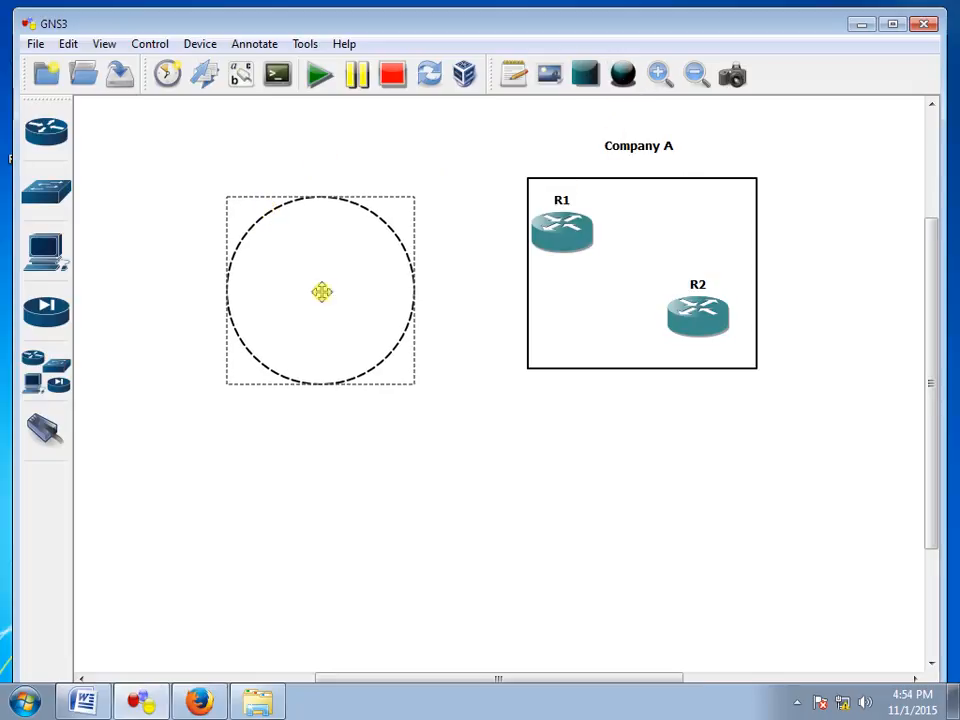
left_click_drag(327, 383, 334, 433)
left_click_drag(326, 347, 322, 320)
left_click(313, 446)
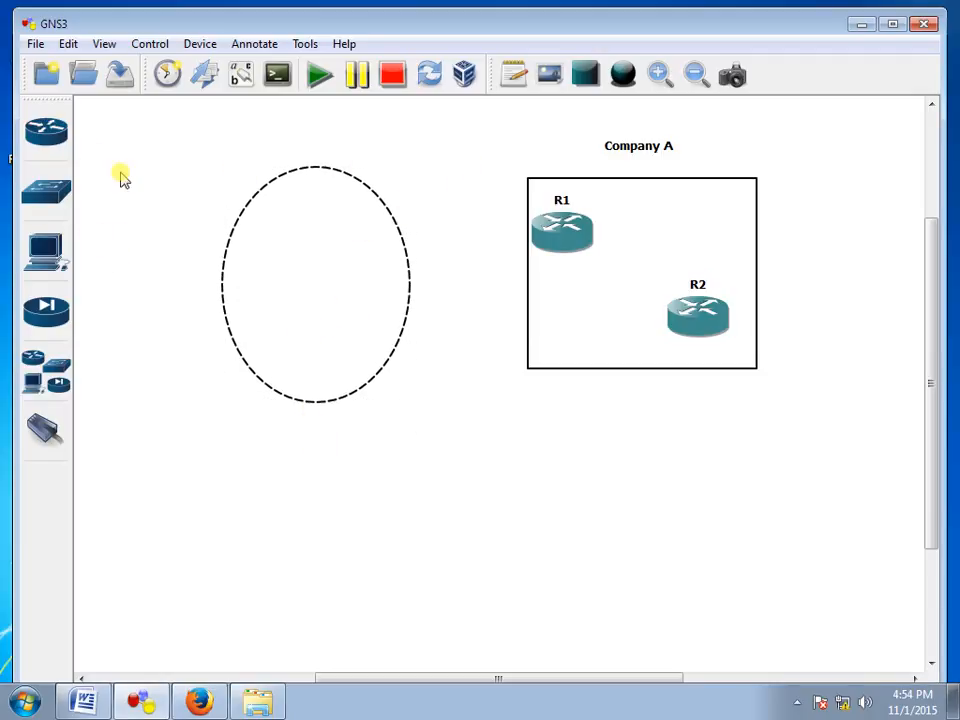
Place a c2691 router in the upper left of the ellipse and hide the router list.
left_click(50, 132)
left_click_drag(131, 159, 400, 250)
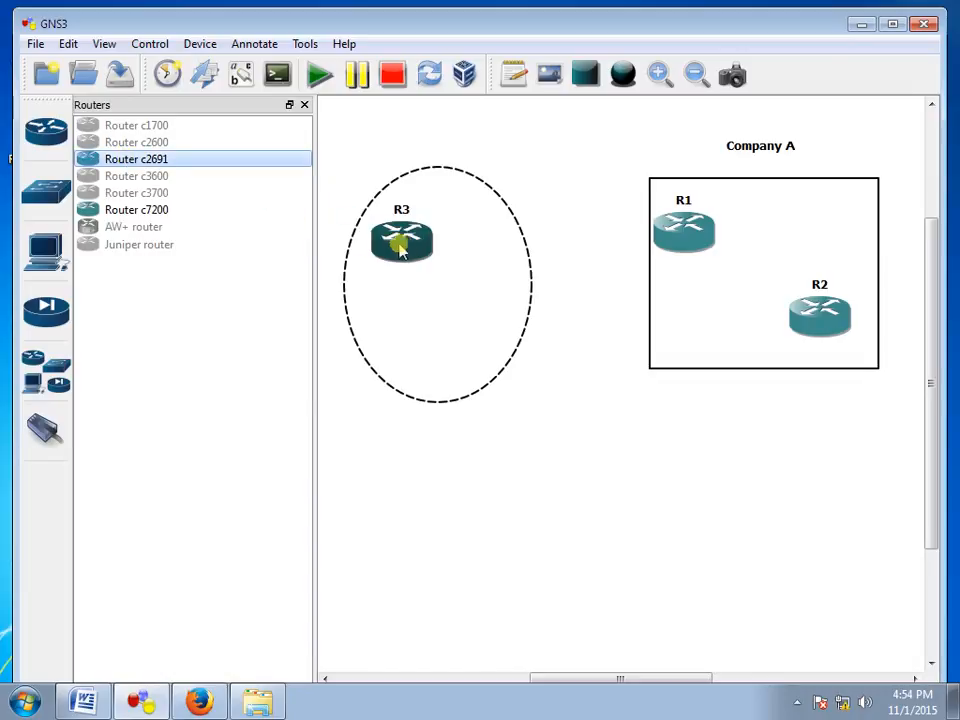
left_click(304, 104)
Add the note "Company B" above the ellipse.
left_click(514, 74)
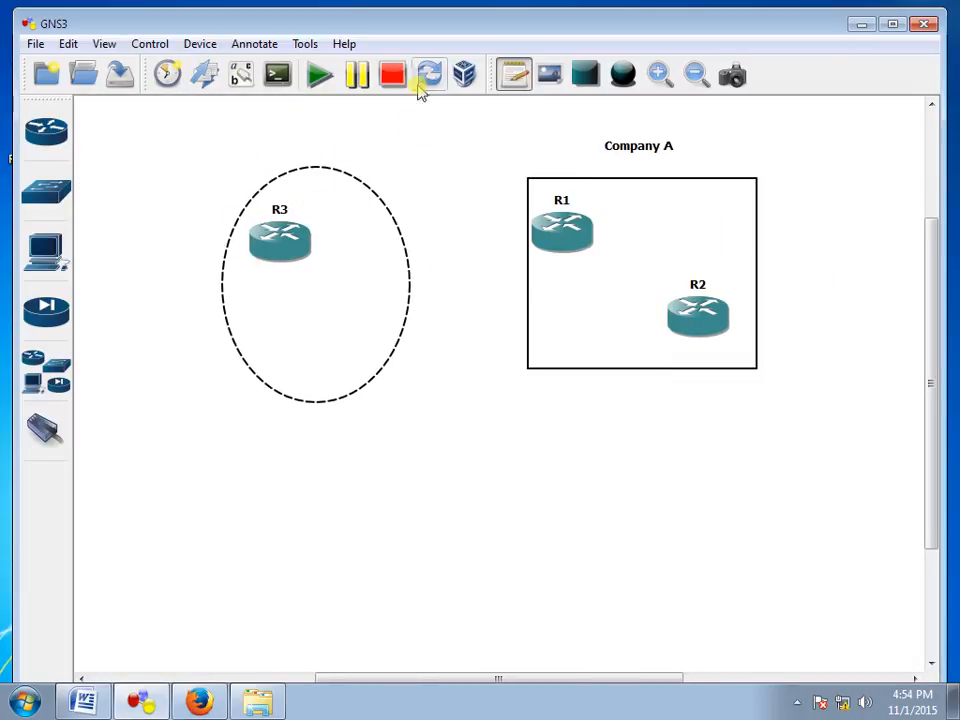
left_click(255, 127)
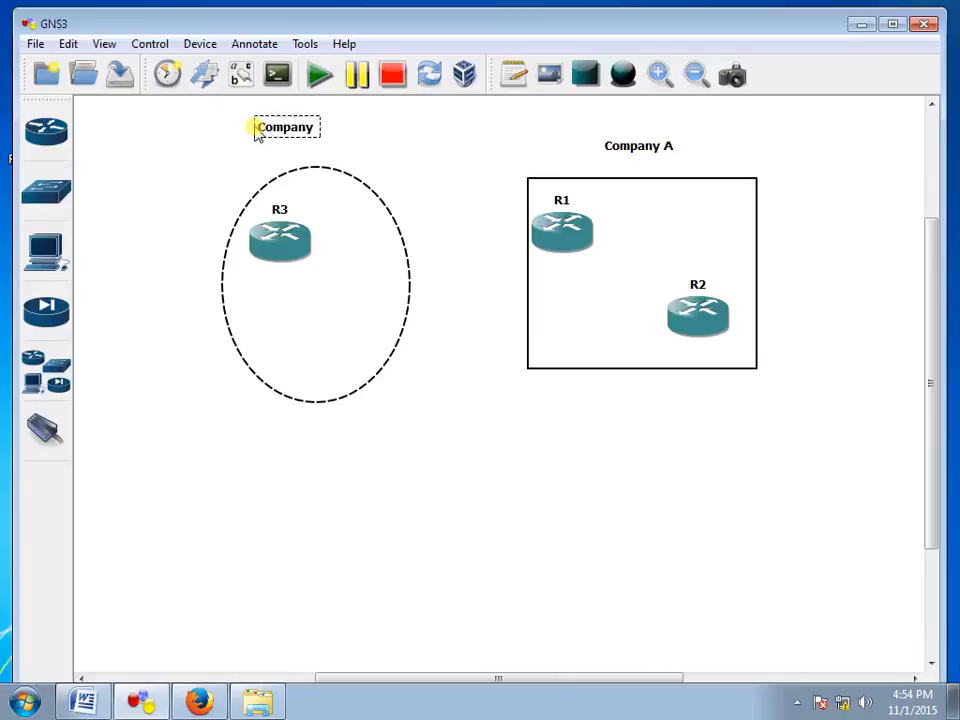
left_click(227, 142)
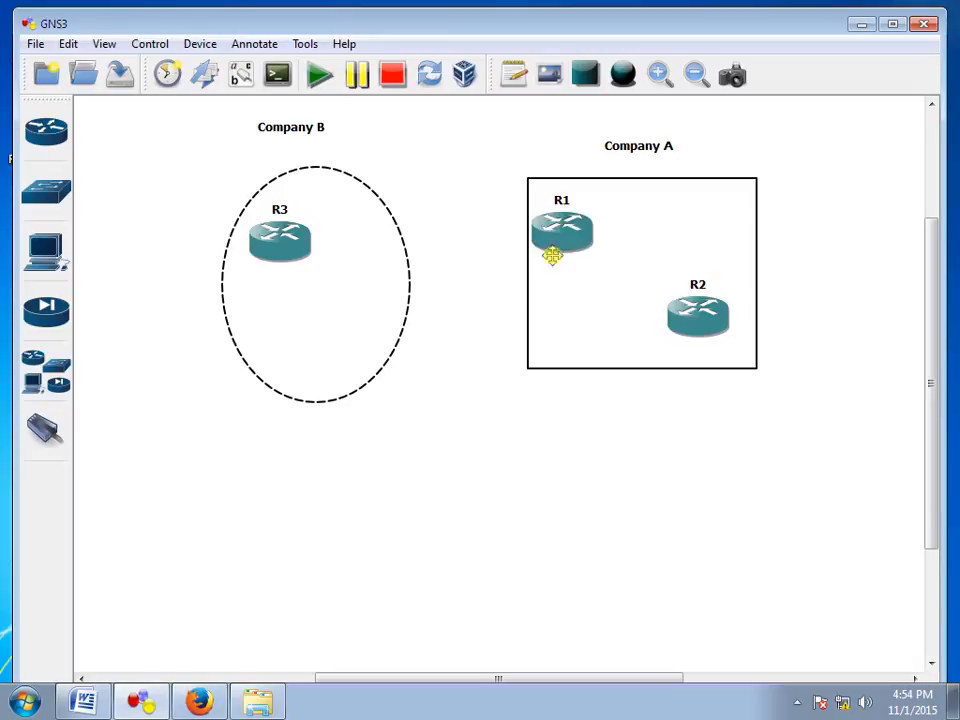
Select all routers, shapes and notes in the workspace and delete them.
left_click_drag(832, 458, 198, 130)
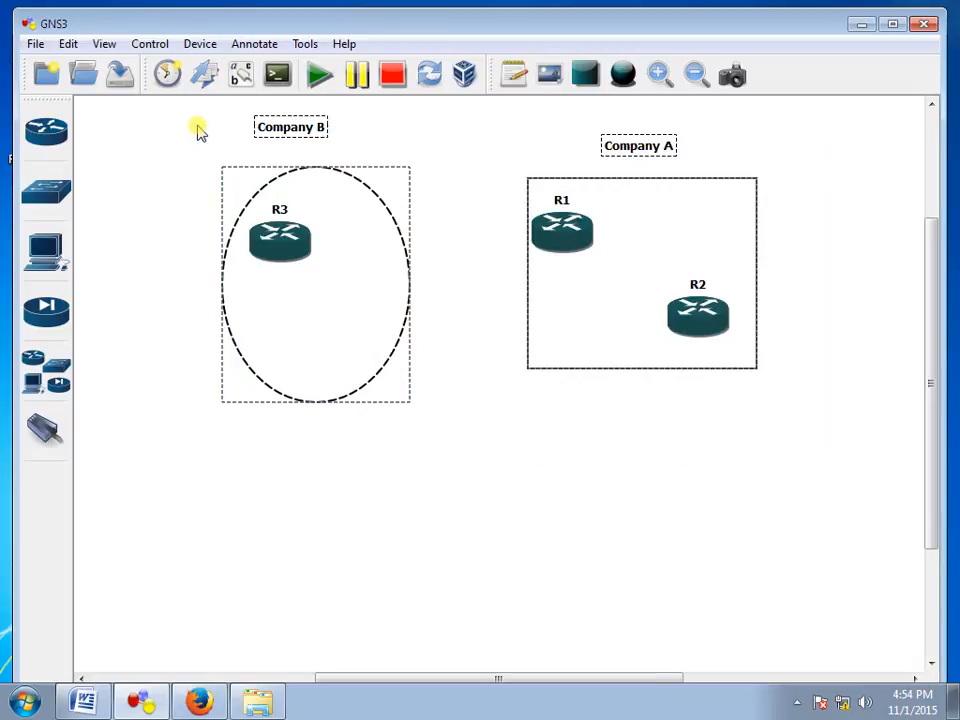
key("Delete")
key("Return")
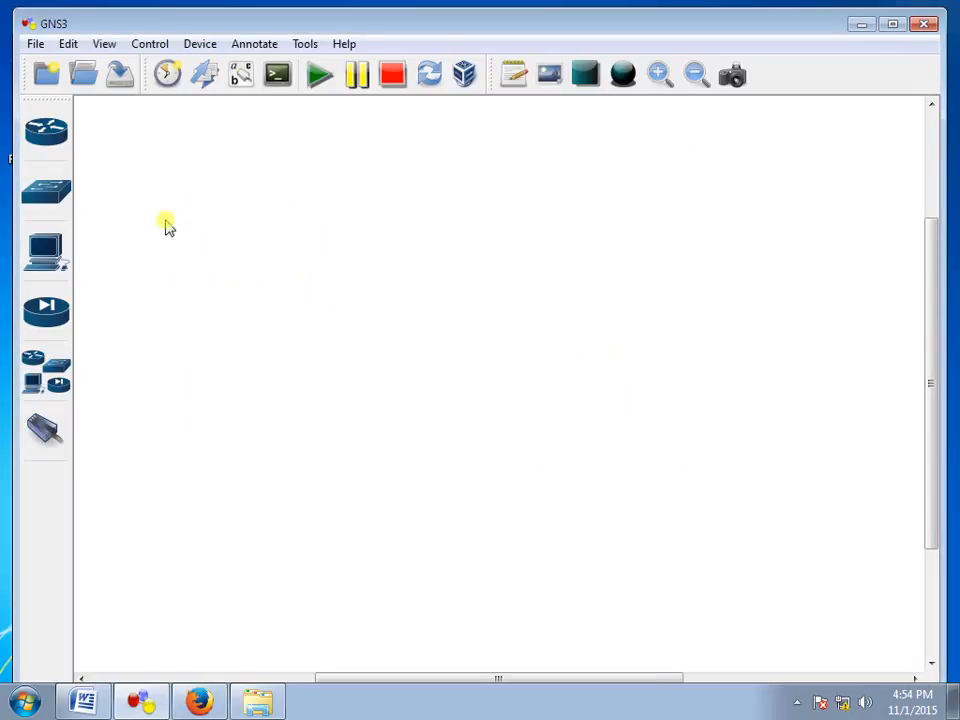
left_click_drag(724, 396, 237, 180)
Place two c2691 routers diagonally apart in the empty workspace and hide the router list.
left_click(56, 136)
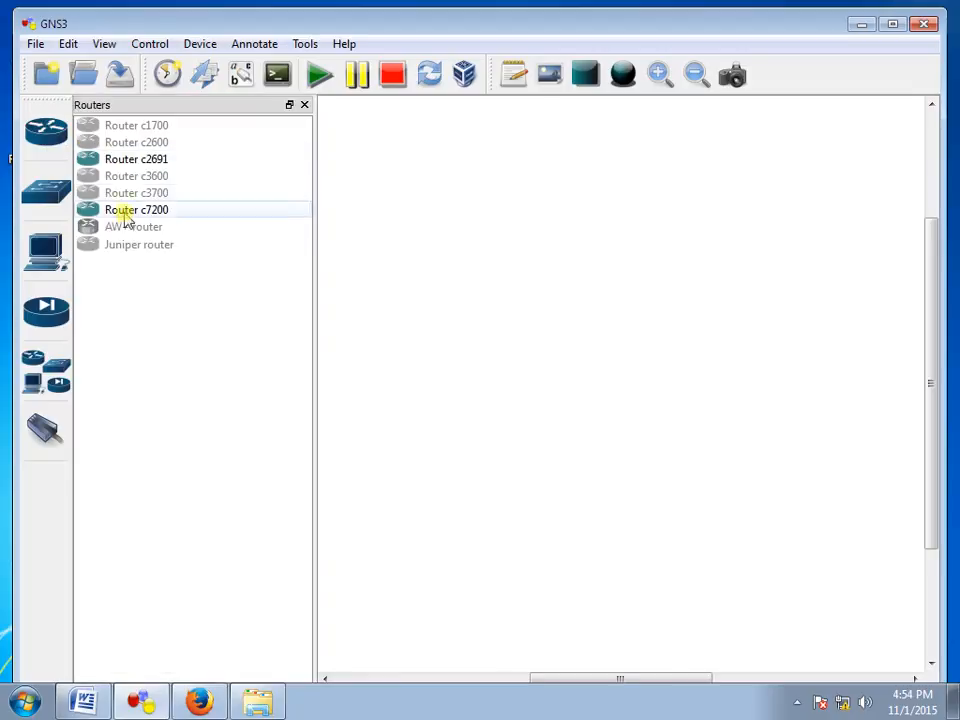
left_click_drag(148, 159, 512, 203)
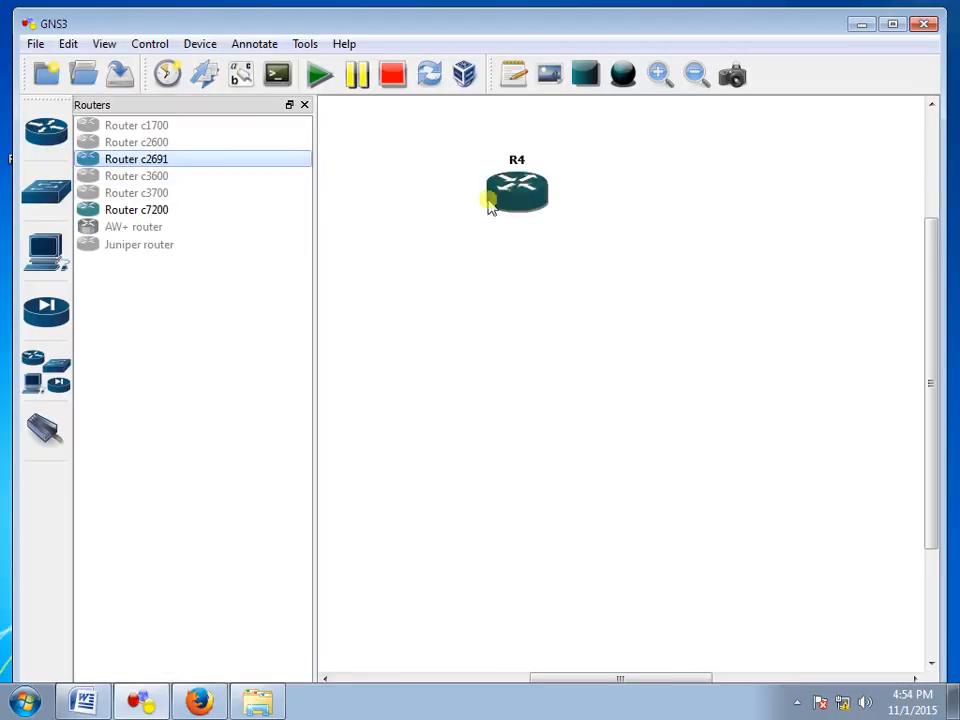
left_click_drag(457, 234, 714, 354)
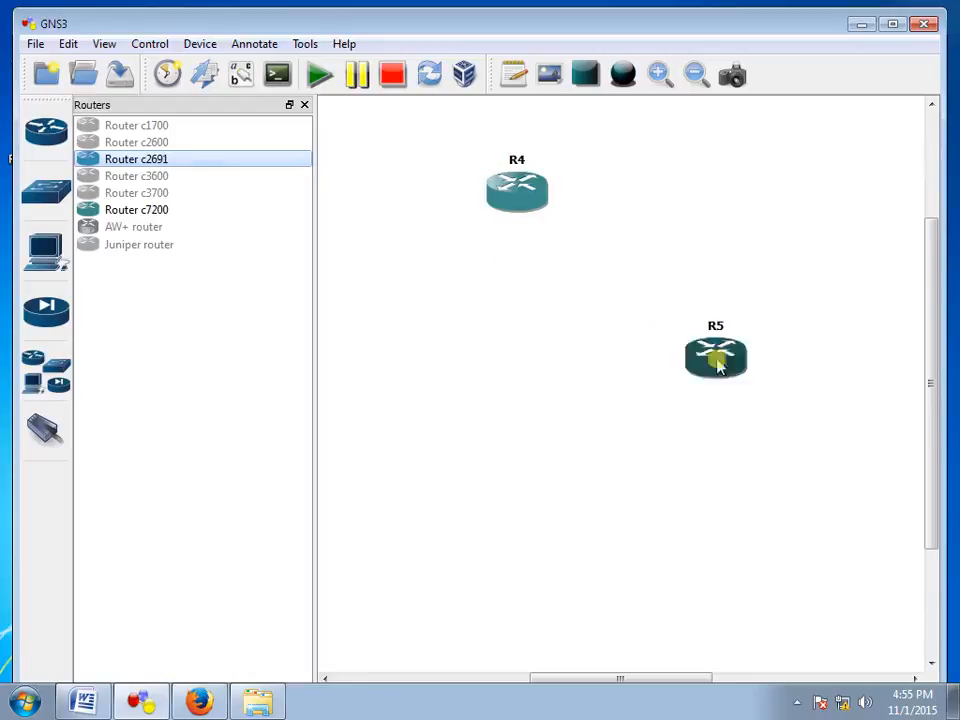
left_click(305, 106)
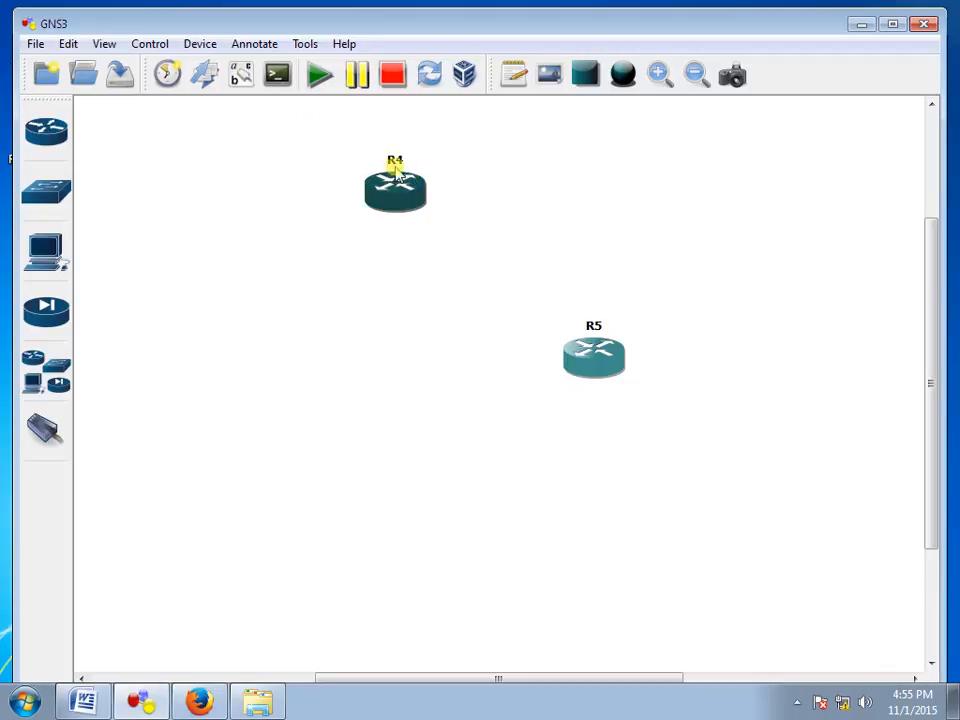
Link interface f0/0 of R4 to interface f0/0 of R5, and leave link mode.
left_click(47, 435)
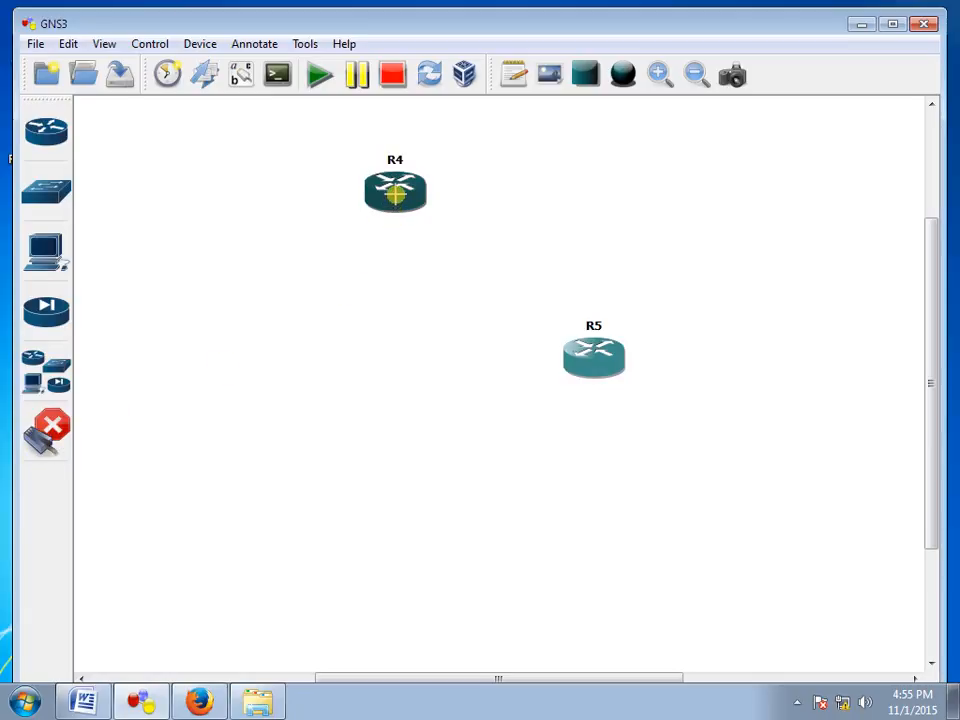
left_click(396, 195)
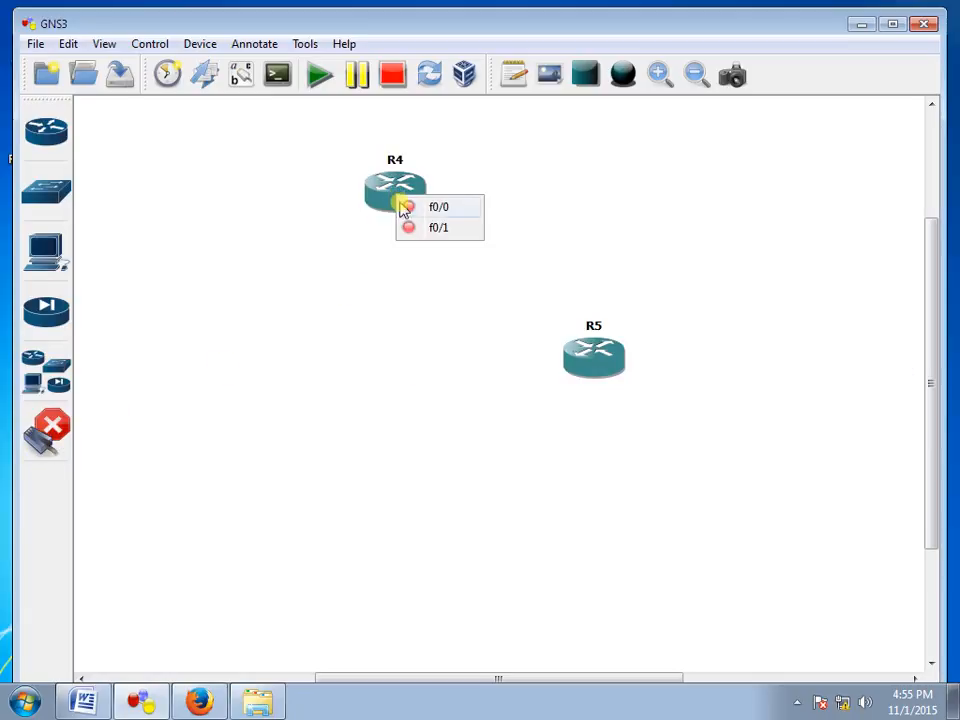
left_click(455, 207)
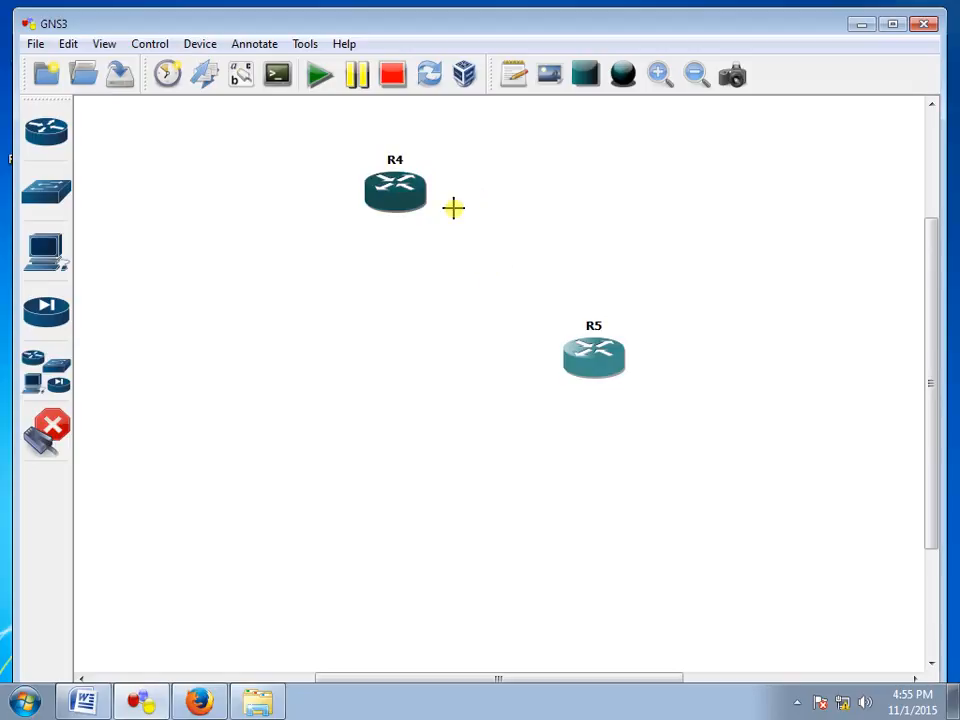
left_click(583, 362)
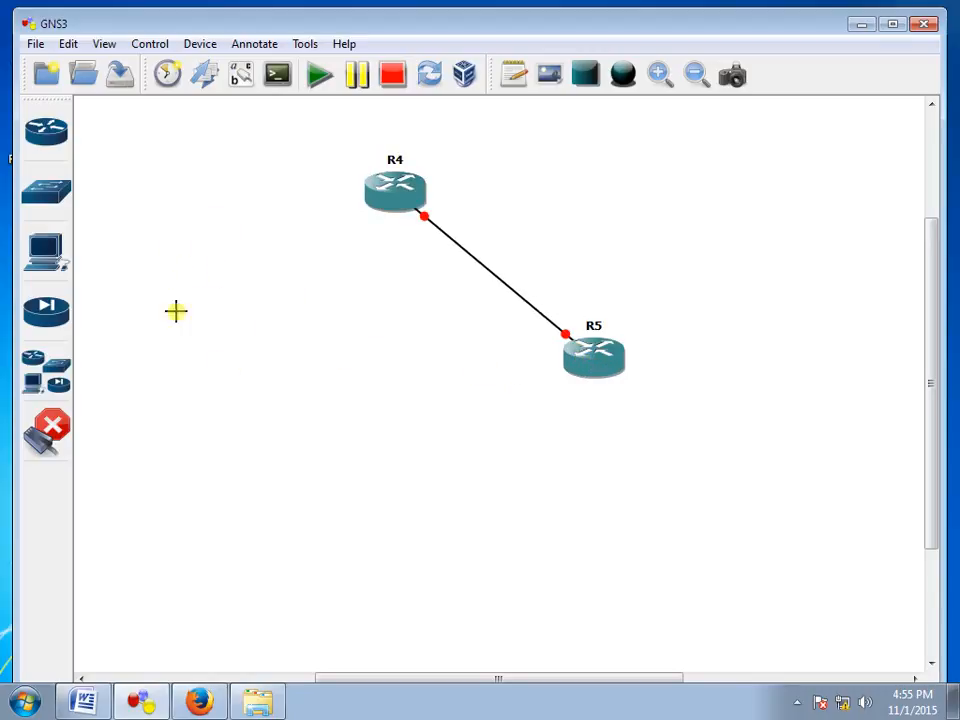
left_click(45, 428)
left_click(60, 428)
key("Escape")
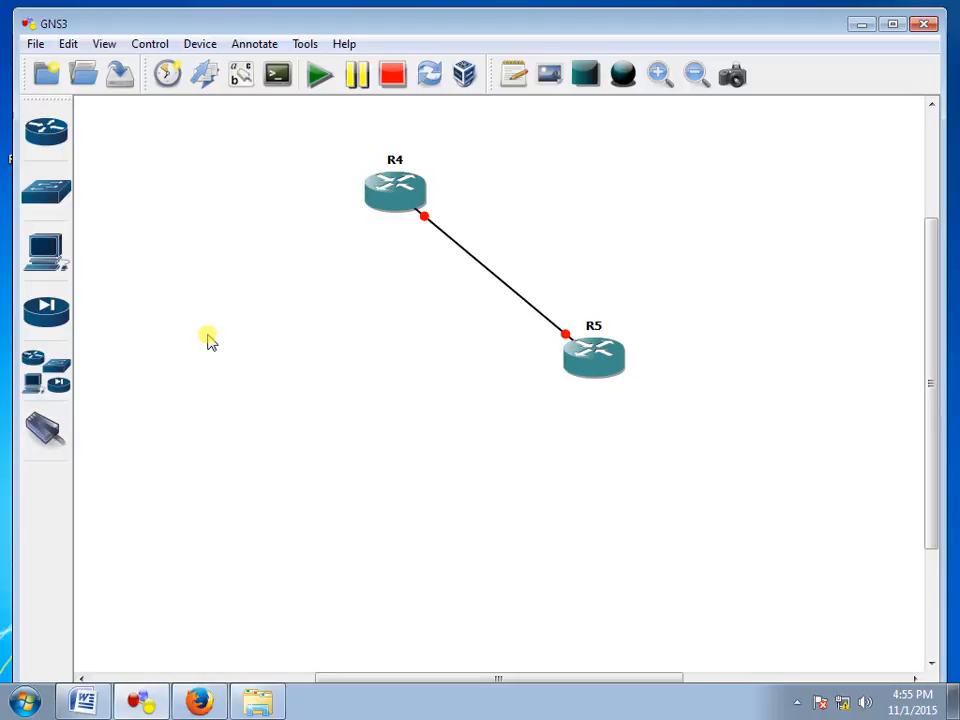
Move R4 and R5 farther apart at roughly the same height, and show the interface labels.
left_click_drag(594, 352, 689, 203)
left_click_drag(419, 204, 357, 231)
left_click_drag(686, 208, 692, 247)
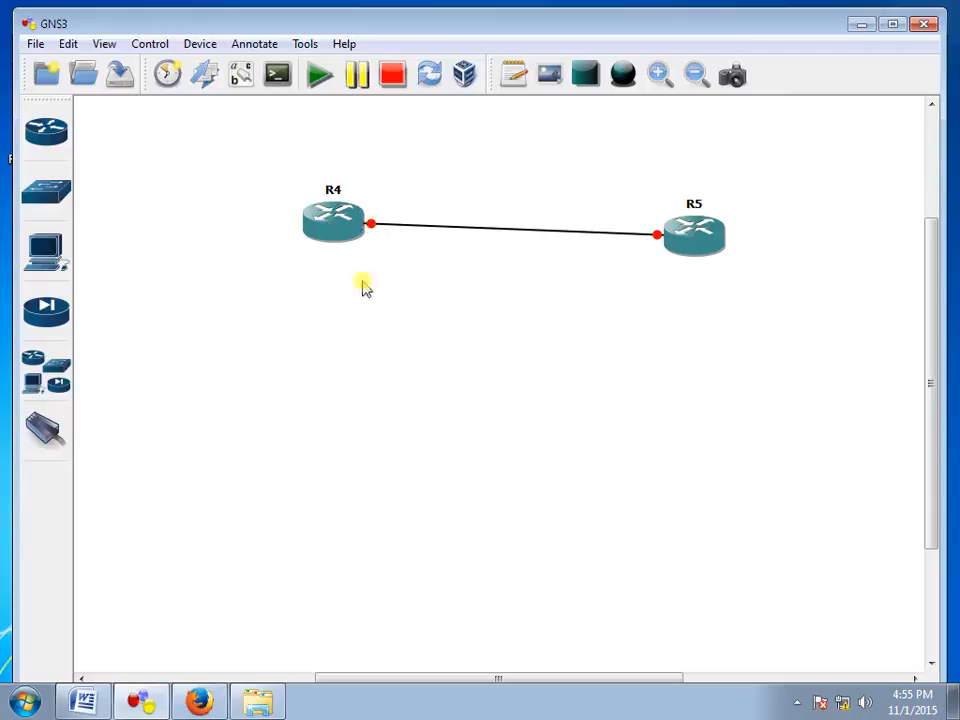
left_click_drag(335, 242, 328, 257)
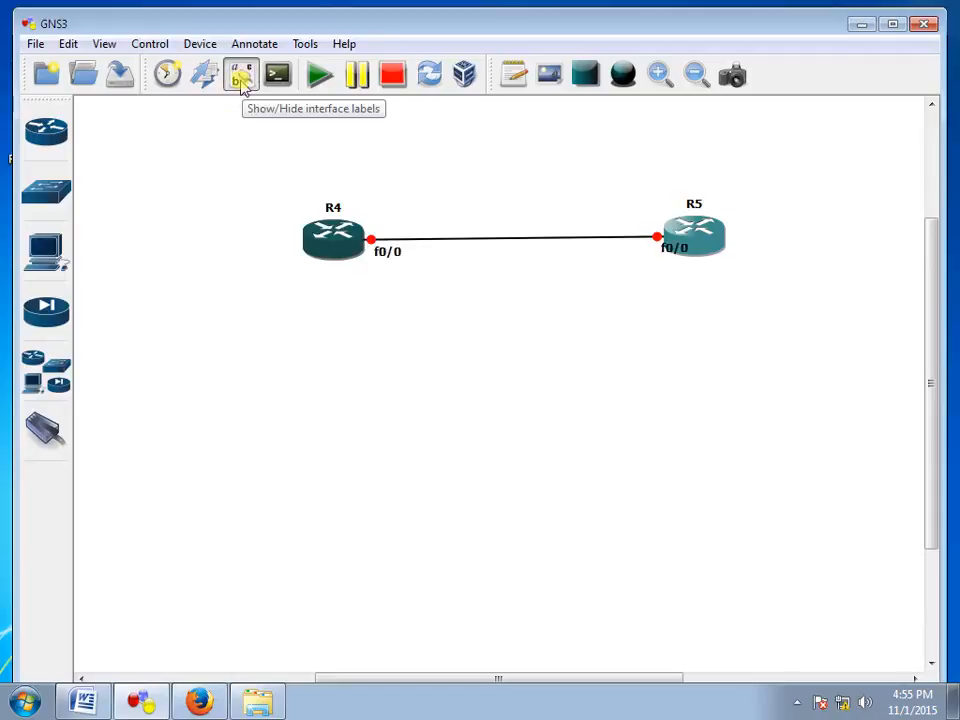
Reposition both f0/0 interface labels just below the ends of the link, clear of the routers.
left_click(383, 710)
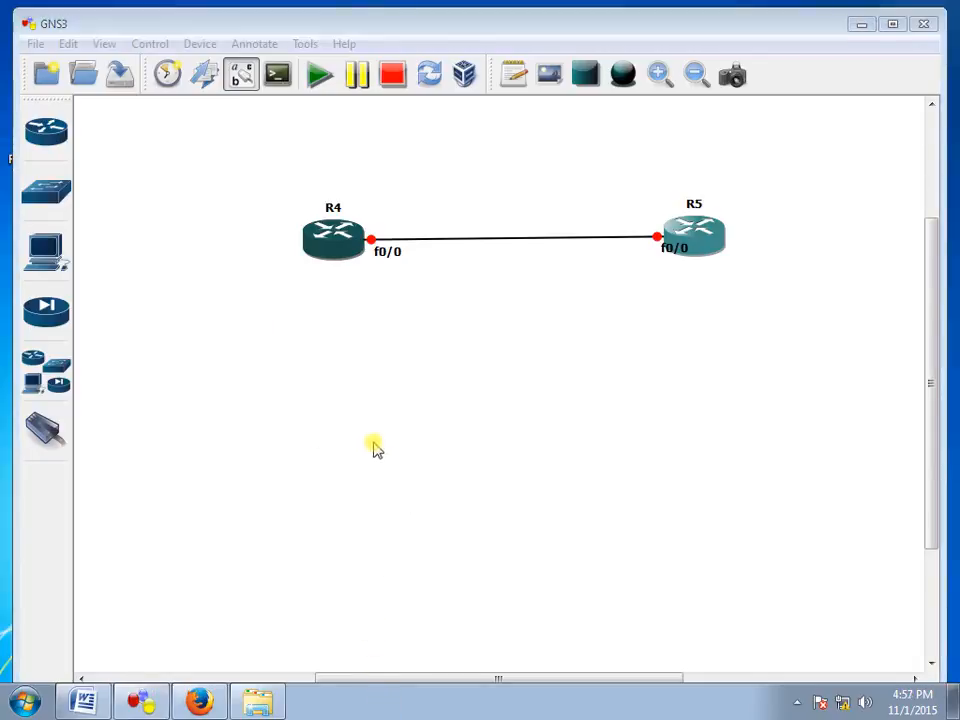
left_click(371, 463)
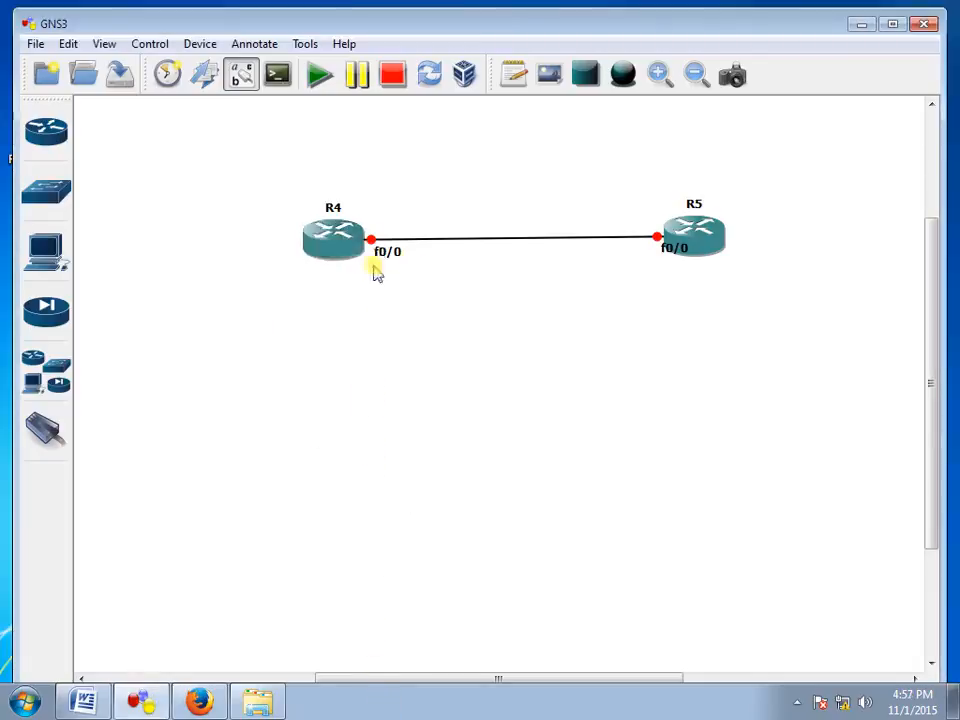
left_click(667, 254)
left_click_drag(667, 258, 651, 266)
left_click_drag(387, 259, 381, 272)
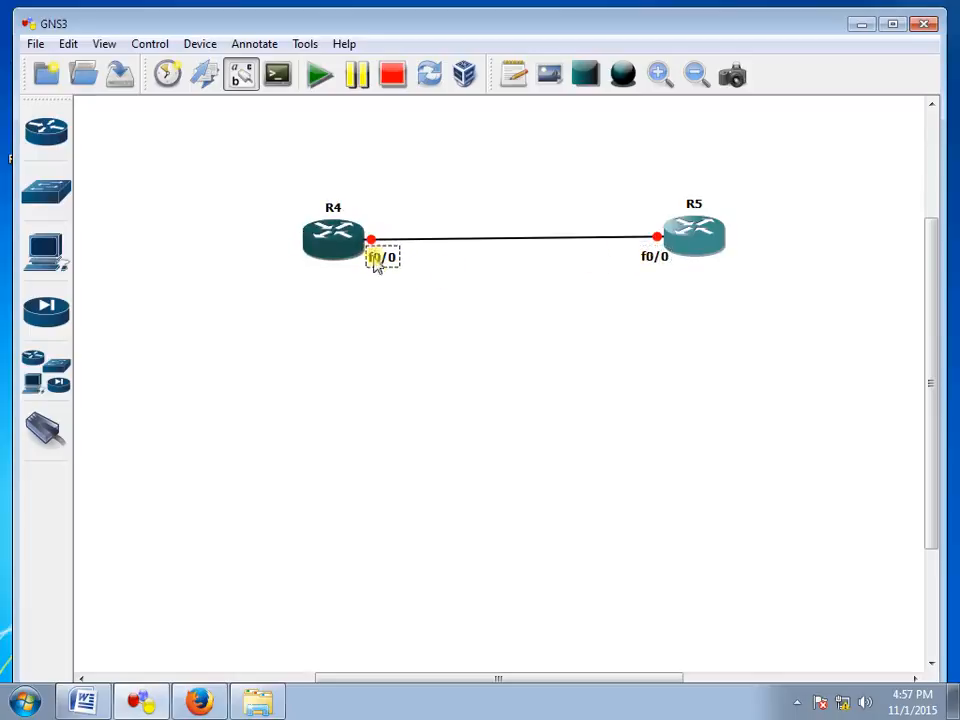
left_click_drag(382, 260, 383, 268)
left_click(397, 297)
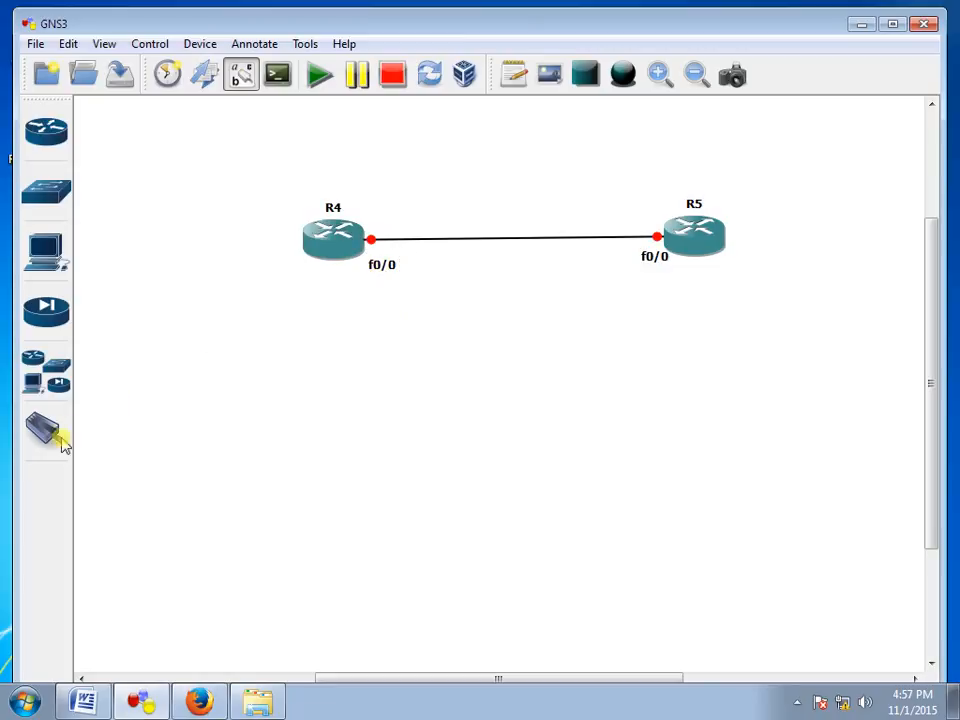
left_click(33, 420)
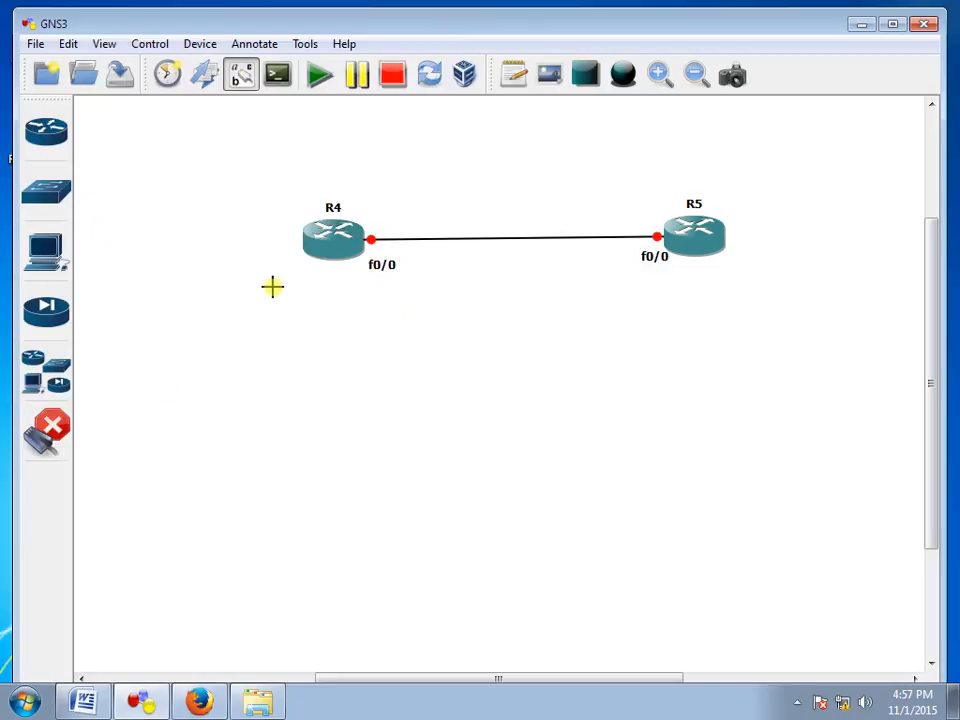
left_click(328, 243)
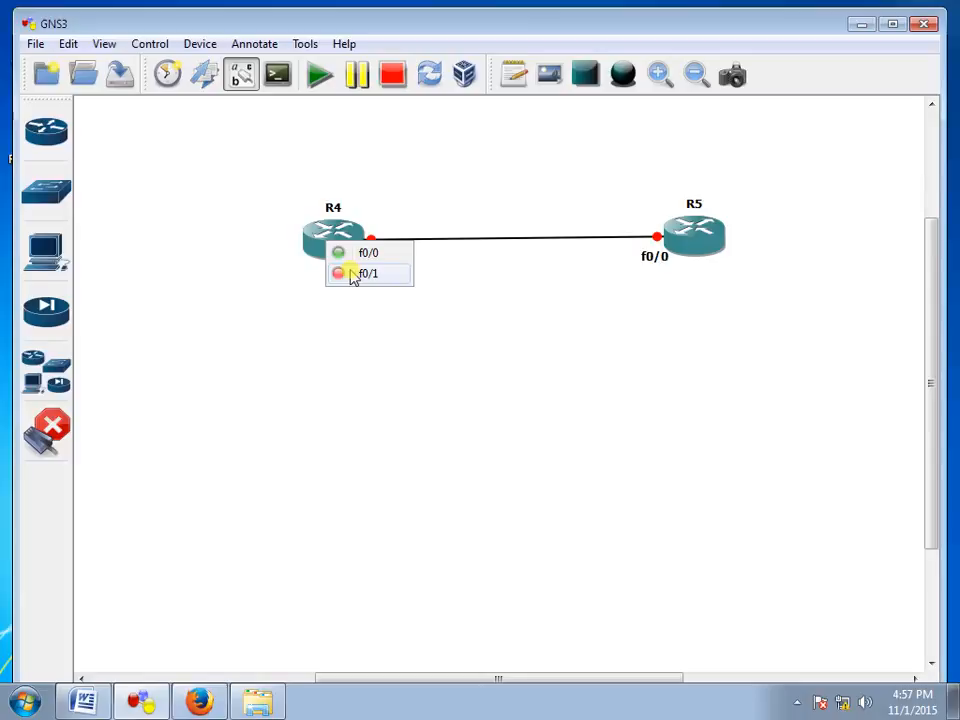
left_click(352, 274)
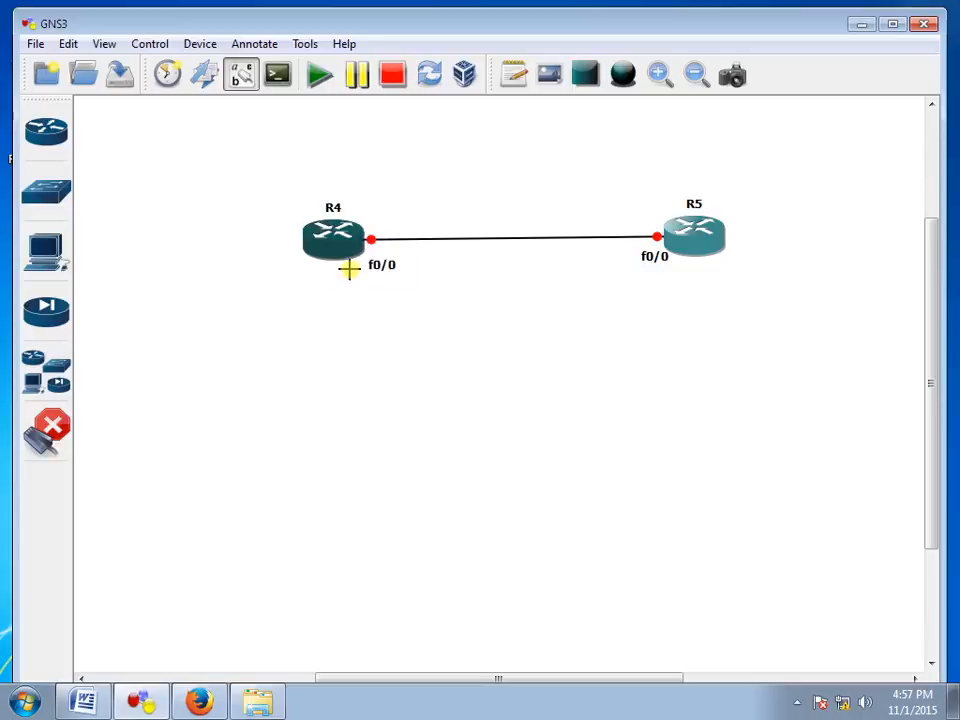
key("Escape")
left_click(333, 326)
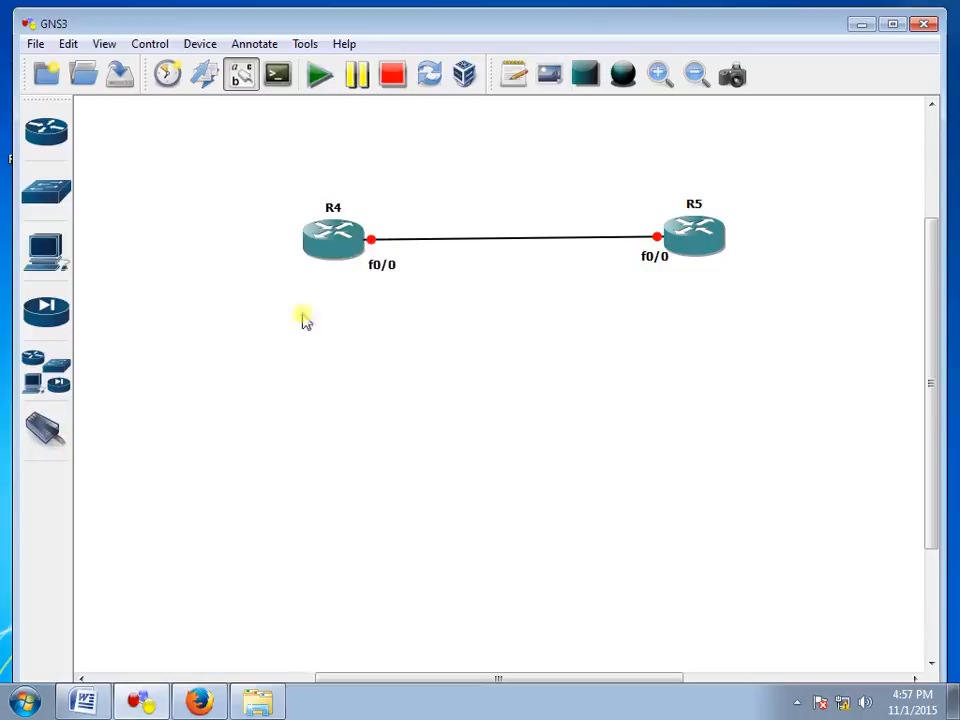
Configure R4's slots with an NM-1FE-TX adapter in slot 1 and a WIC-1T card in wic 0.
left_click(323, 255)
right_click(328, 249)
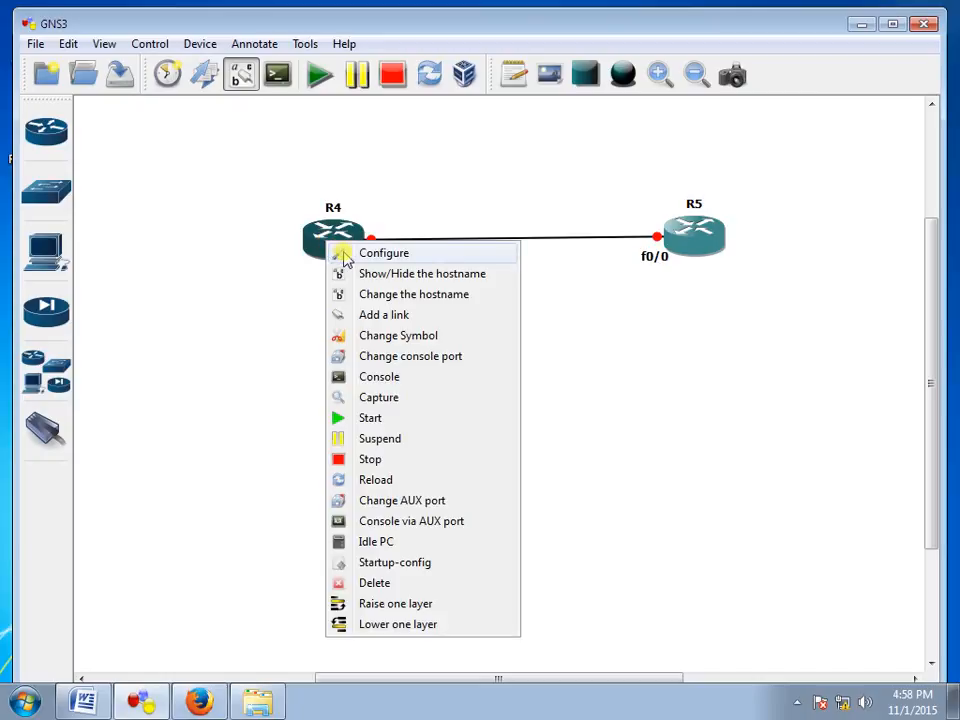
left_click(345, 256)
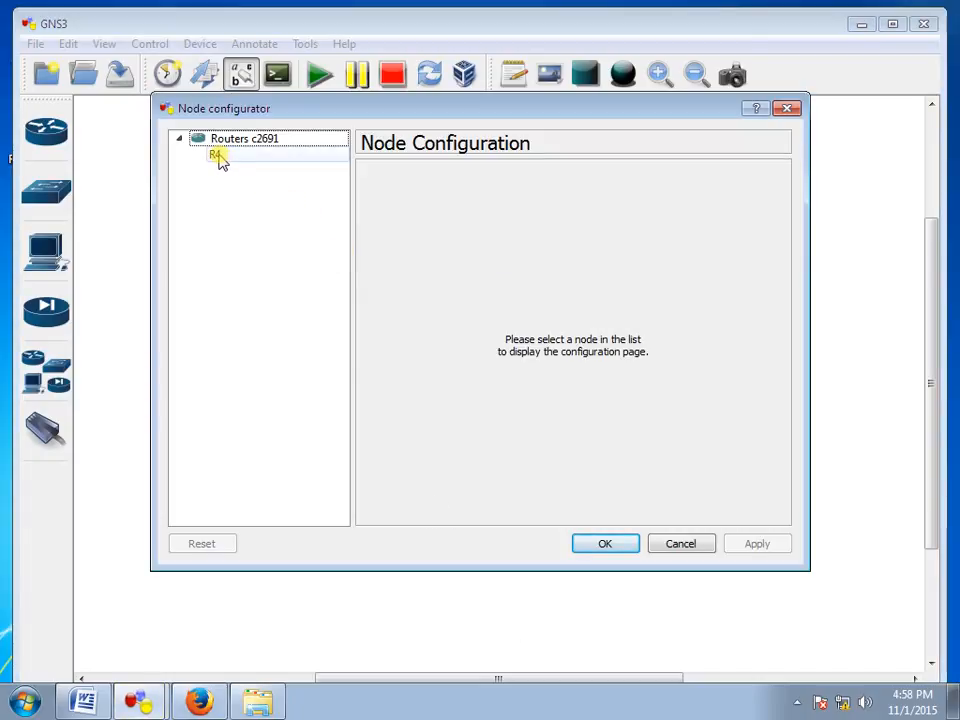
left_click(217, 156)
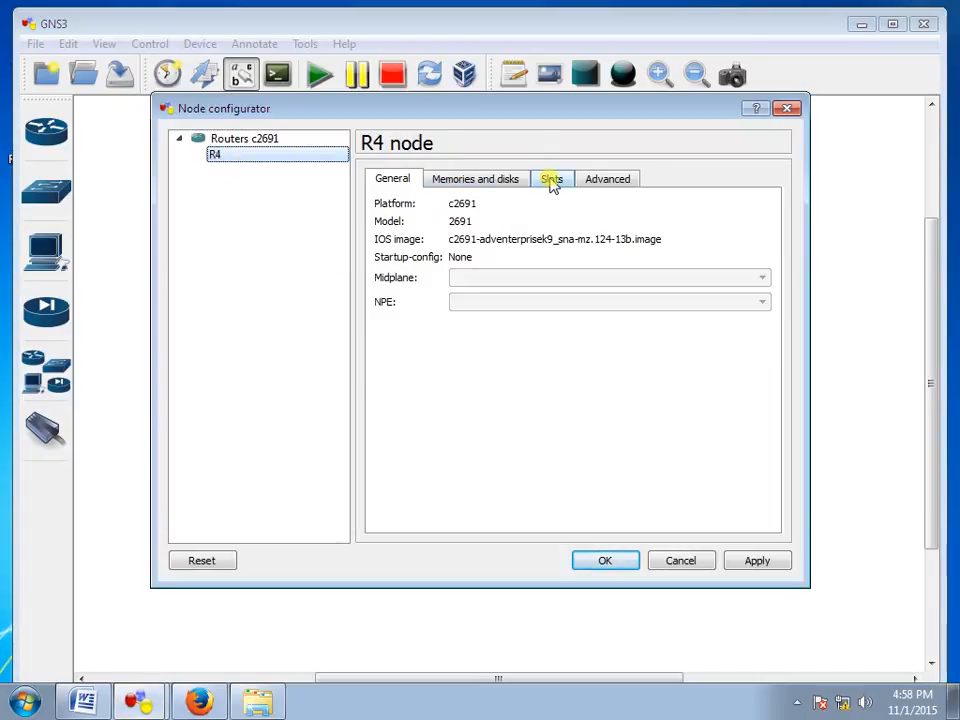
left_click(551, 180)
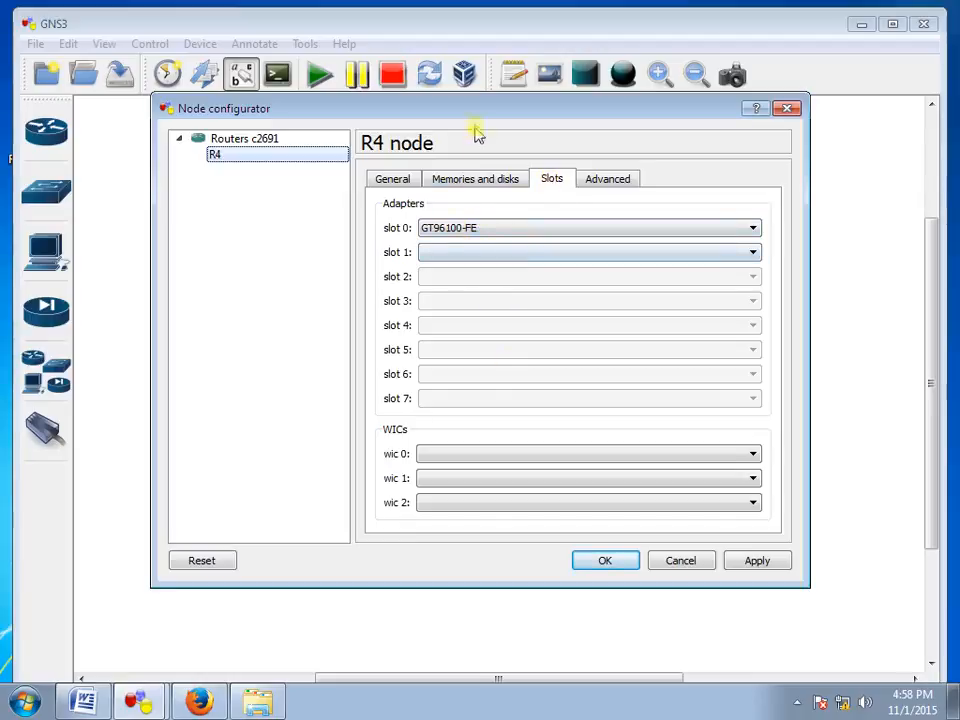
left_click(462, 253)
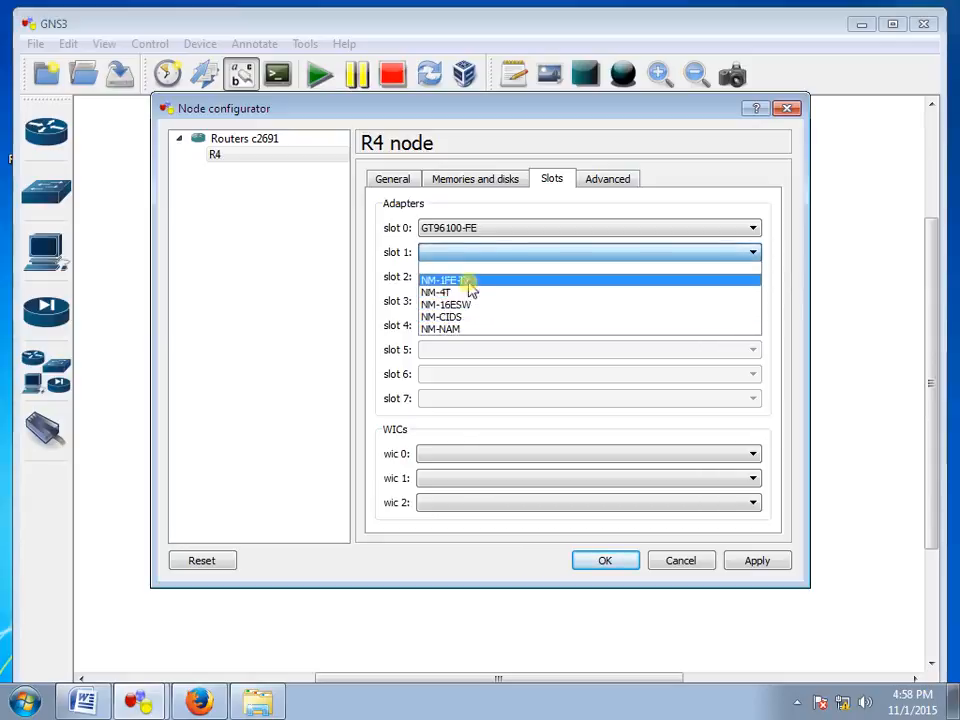
left_click(468, 281)
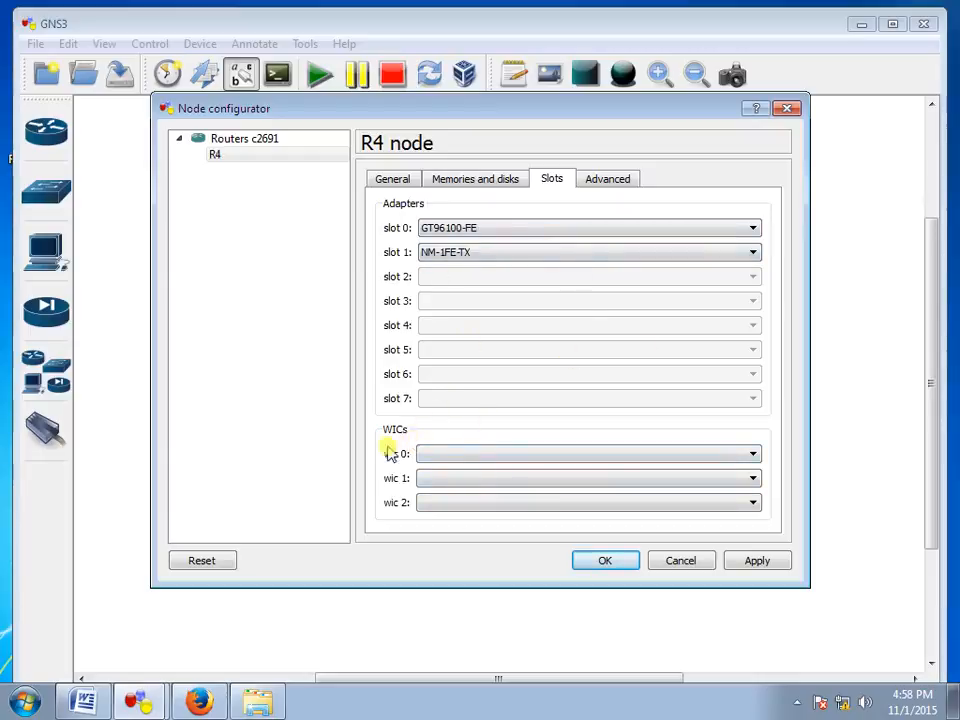
left_click(447, 456)
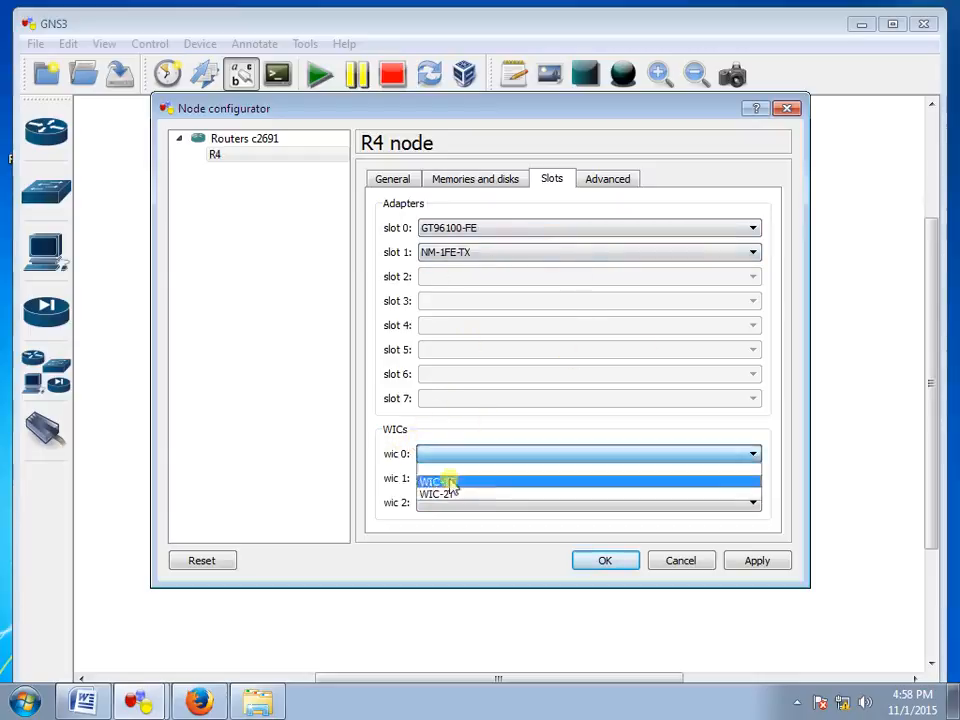
left_click(450, 481)
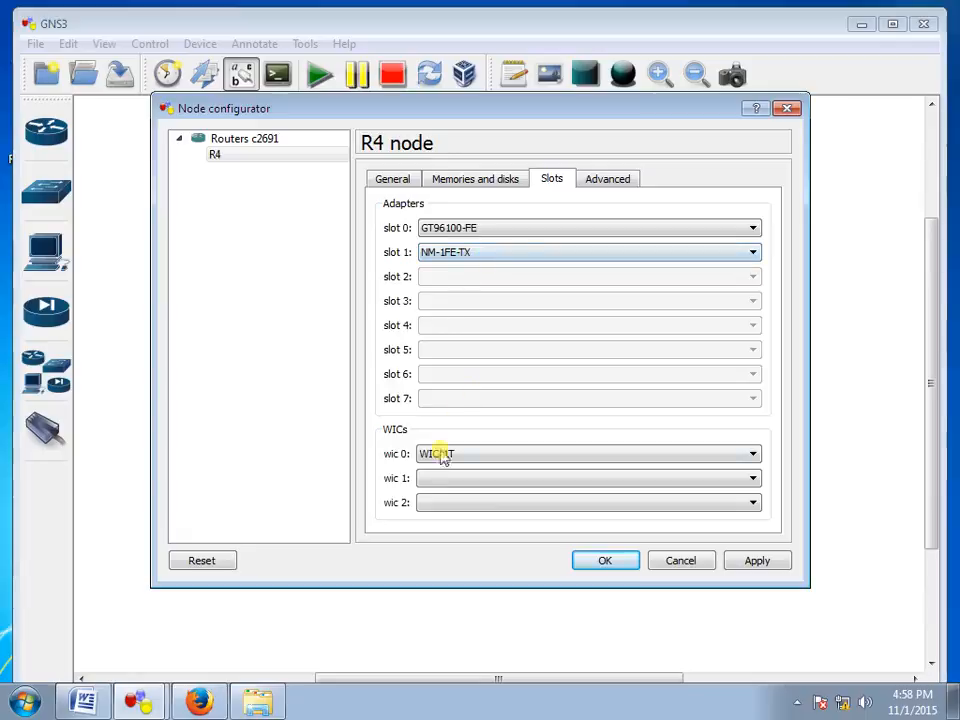
left_click(607, 561)
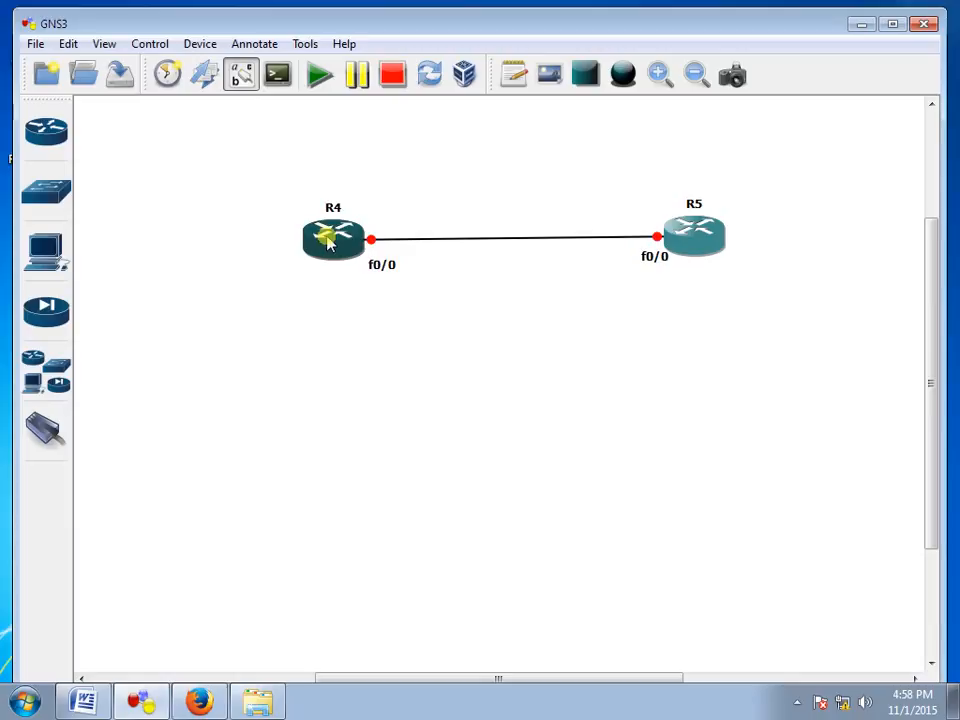
Check which interfaces R4 offers for linking, without adding a link.
left_click(45, 430)
left_click(324, 247)
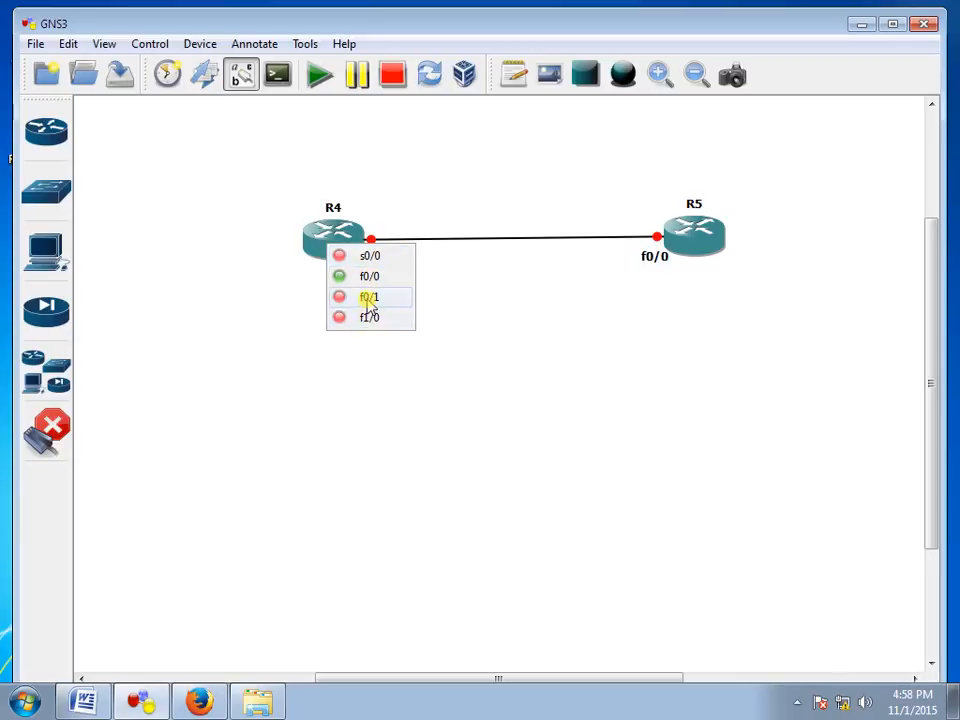
left_click(272, 303)
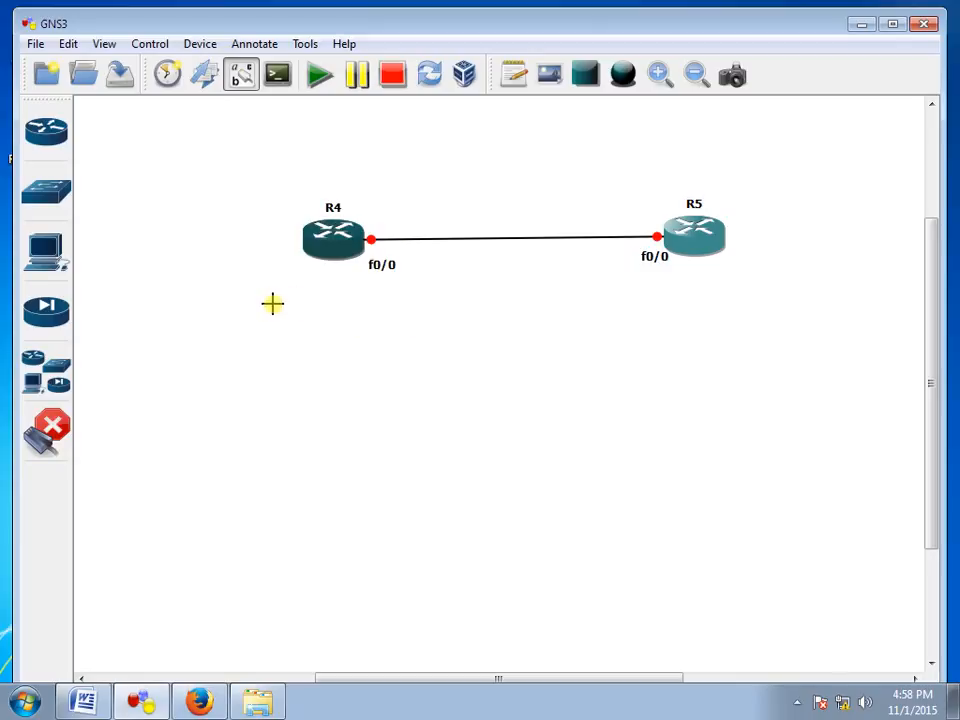
right_click(273, 303)
left_click_drag(311, 243, 310, 237)
left_click(48, 428)
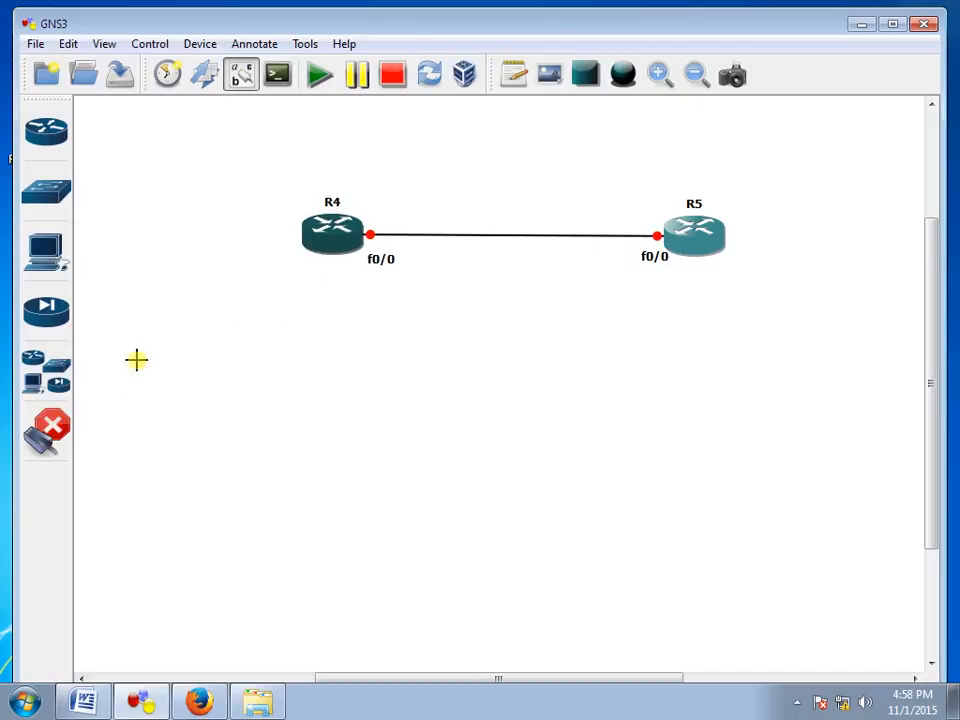
right_click(172, 383)
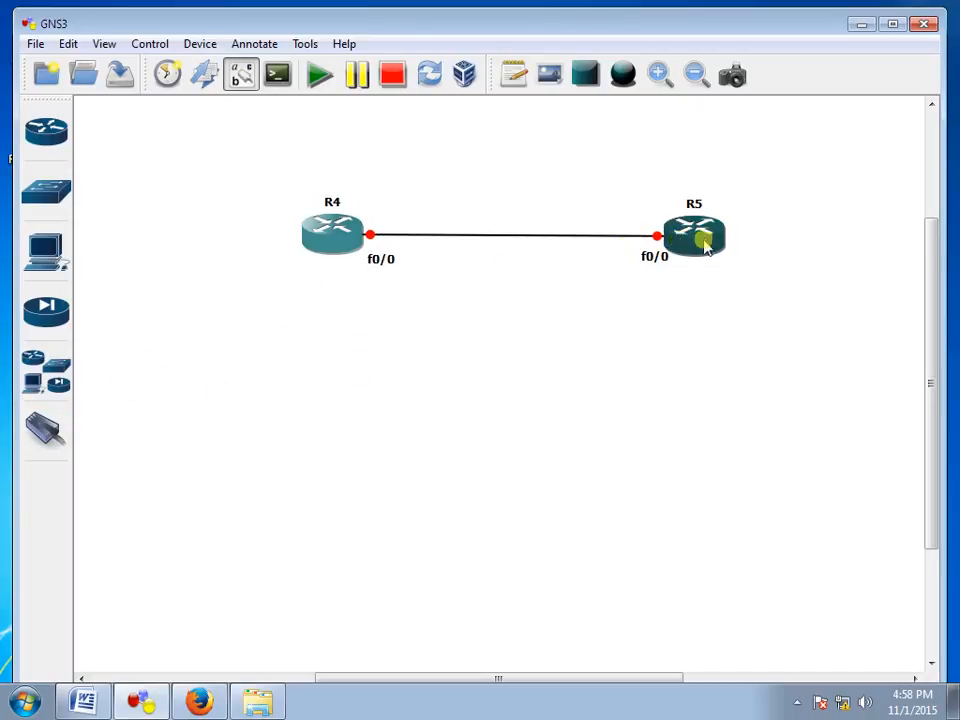
Configure R5's slots with a WIC-1T card in wic 0.
right_click(705, 240)
left_click(720, 250)
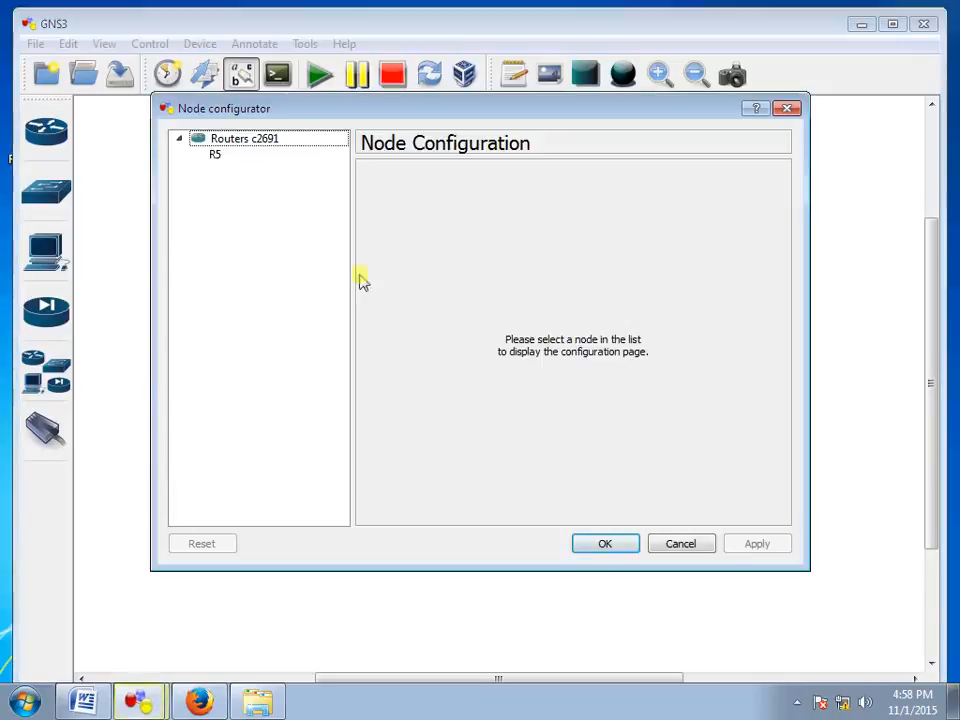
left_click(214, 155)
left_click(545, 181)
left_click(489, 455)
left_click(478, 483)
left_click(602, 560)
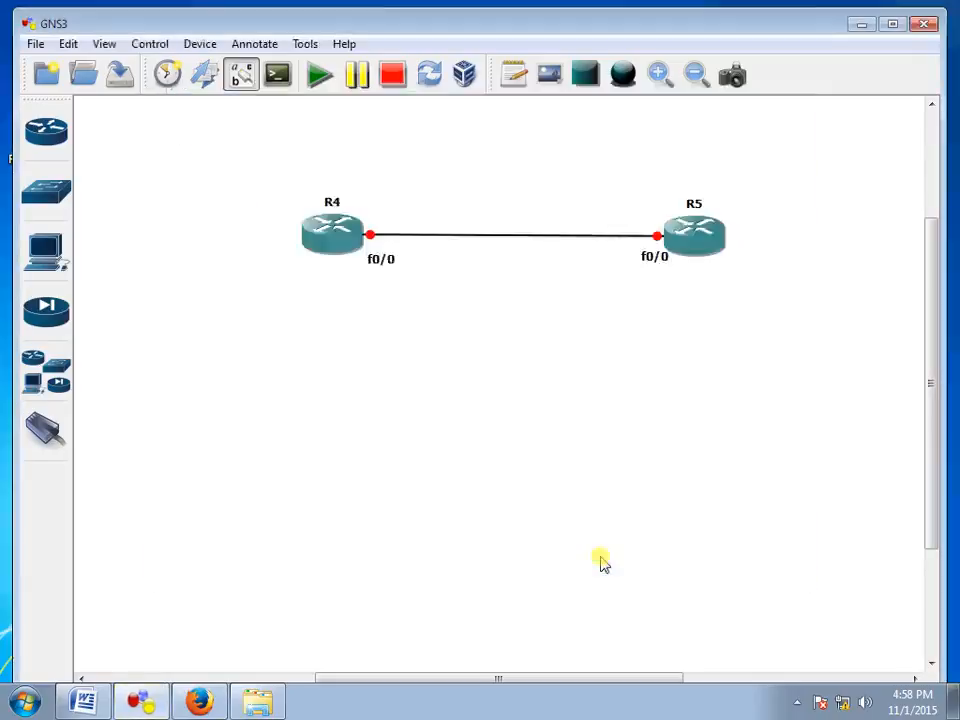
Link serial interface s0/0 of R4 to s0/0 of R5, and leave link mode.
left_click(45, 430)
left_click(332, 232)
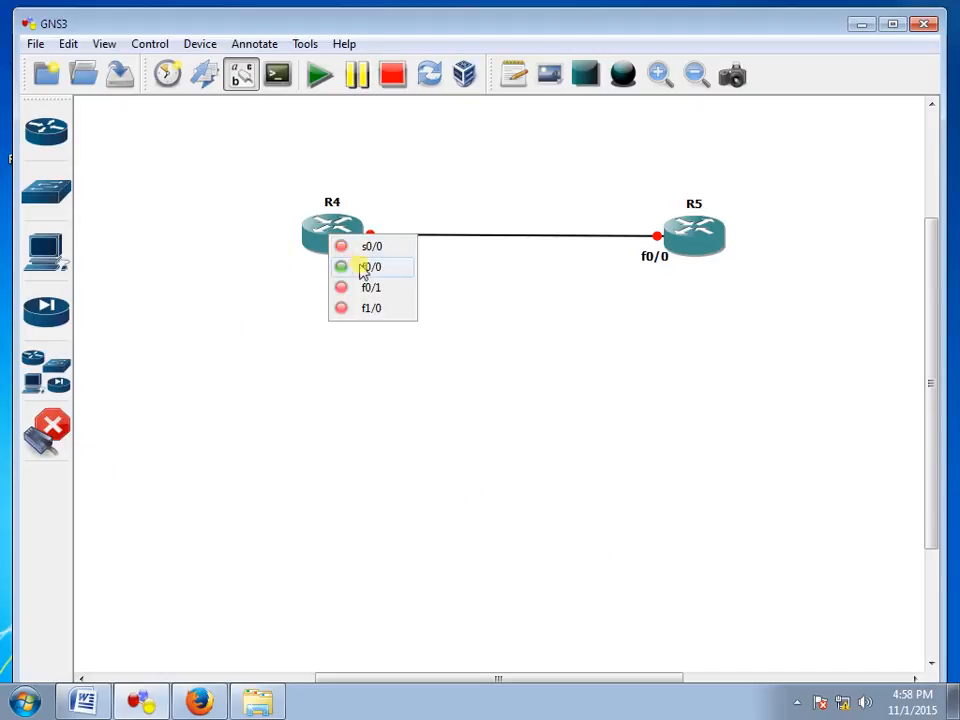
left_click(370, 246)
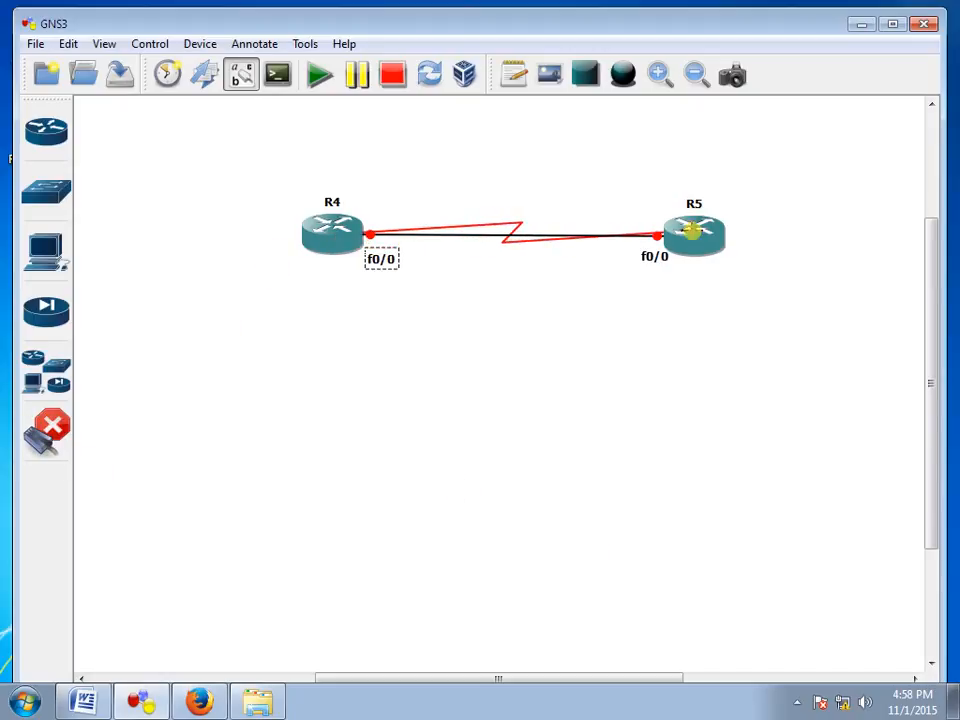
left_click(700, 234)
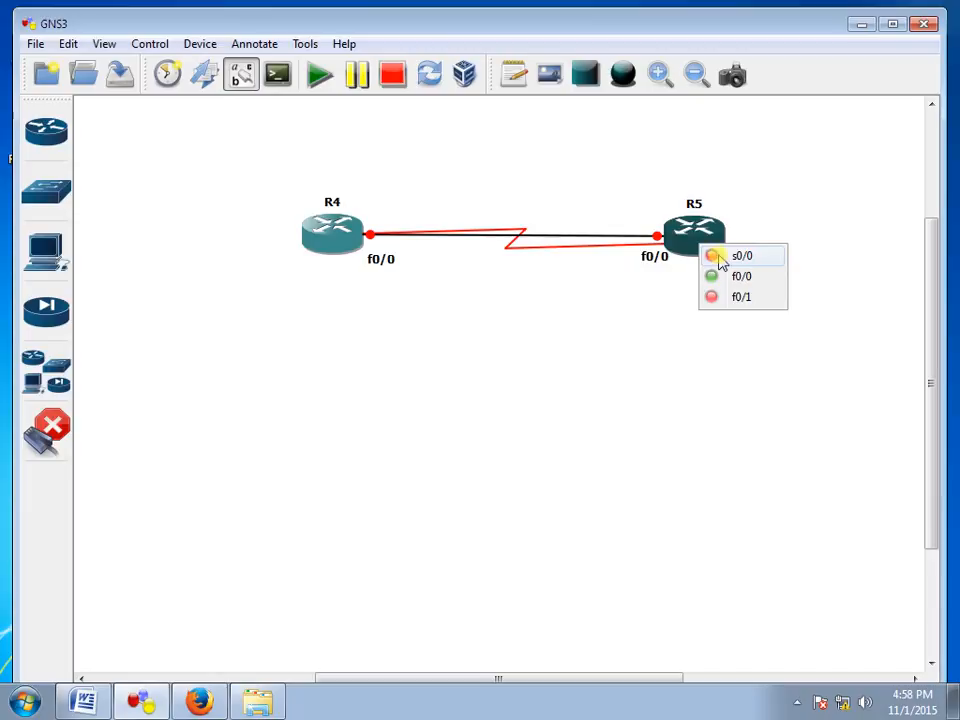
left_click(720, 259)
key("Escape")
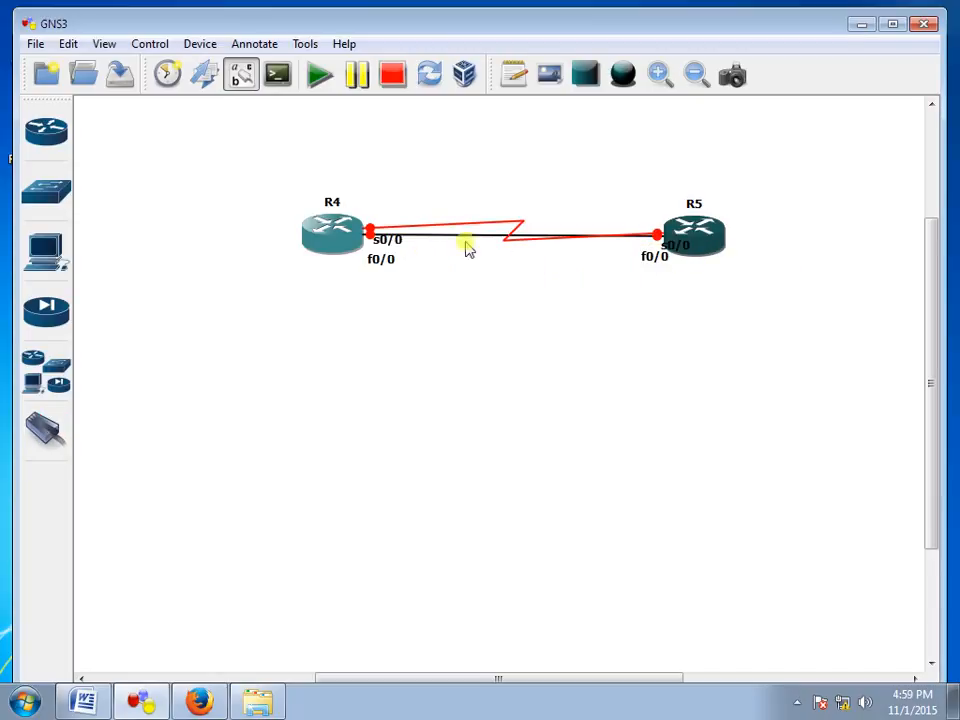
Delete the FastEthernet f0/0 link between R4 and R5, keeping the serial link, and space the two routers apart.
left_click_drag(350, 248, 318, 345)
right_click(336, 335)
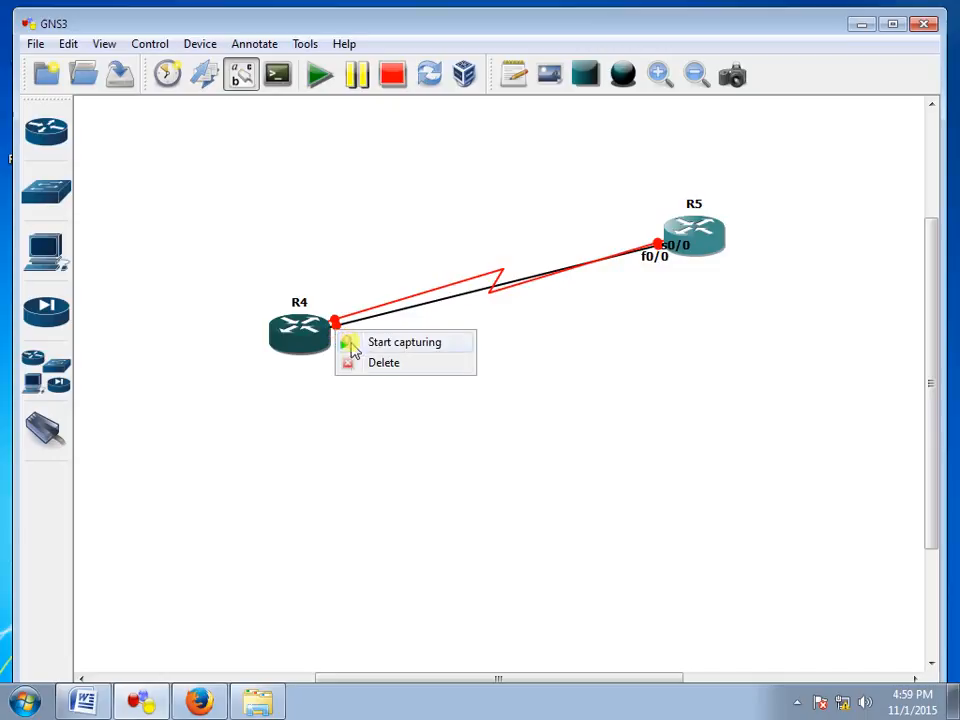
left_click(359, 363)
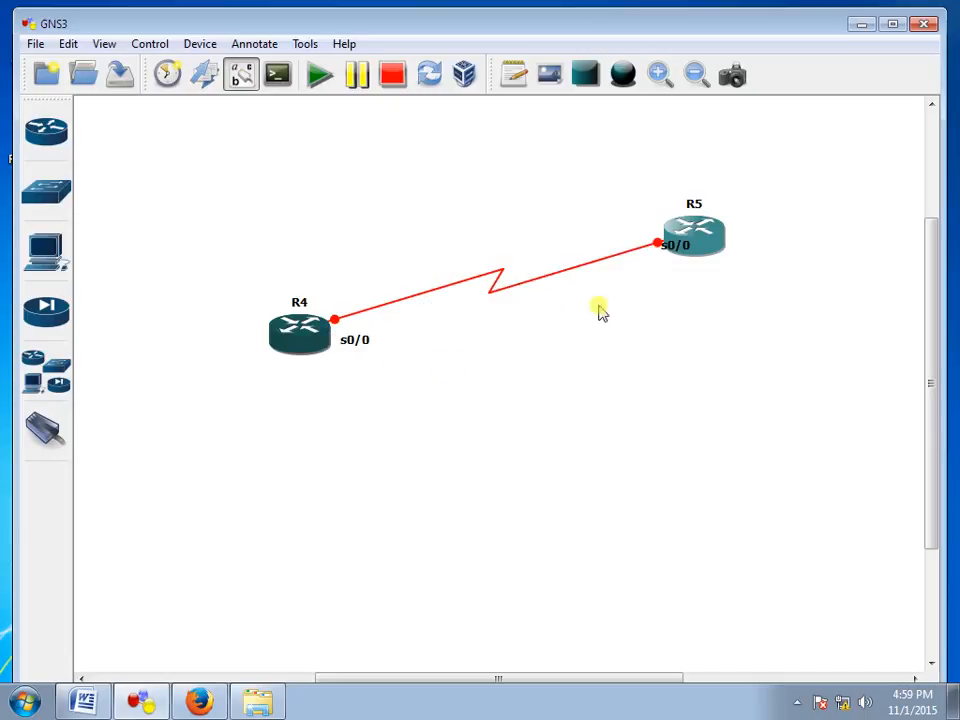
left_click_drag(299, 344, 270, 247)
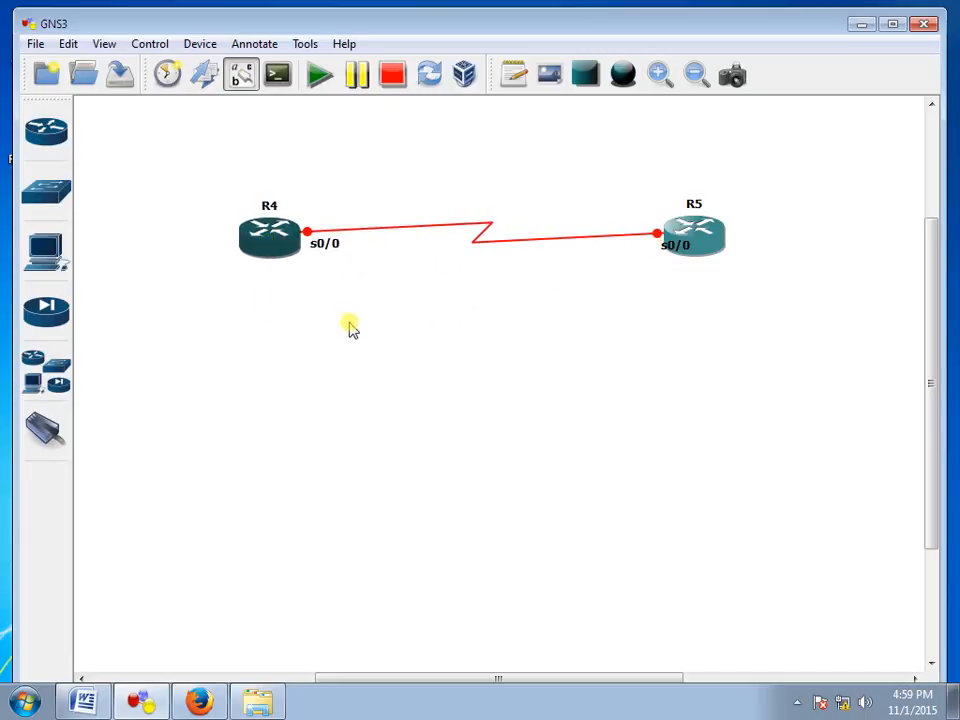
left_click_drag(699, 249, 742, 249)
left_click(626, 290)
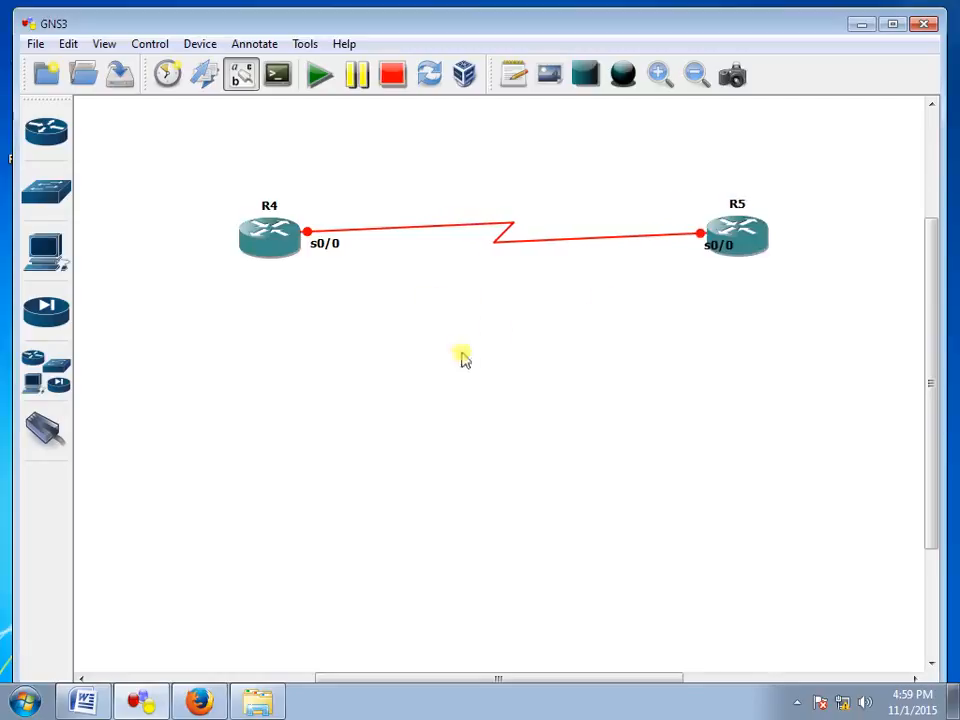
right_click(698, 239)
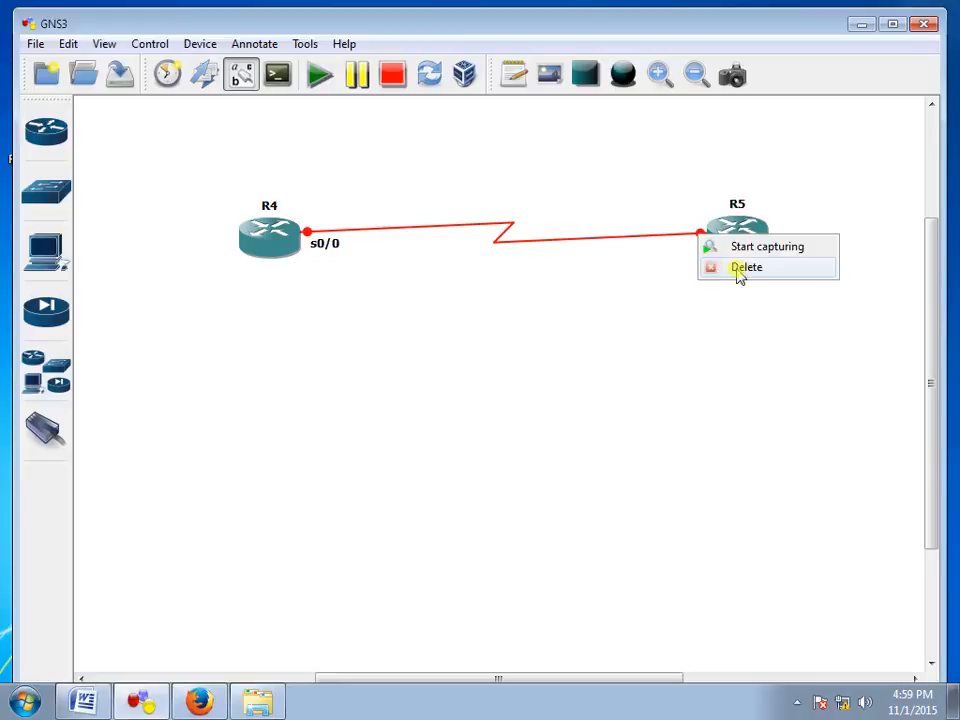
left_click(478, 195)
left_click_drag(478, 195, 556, 293)
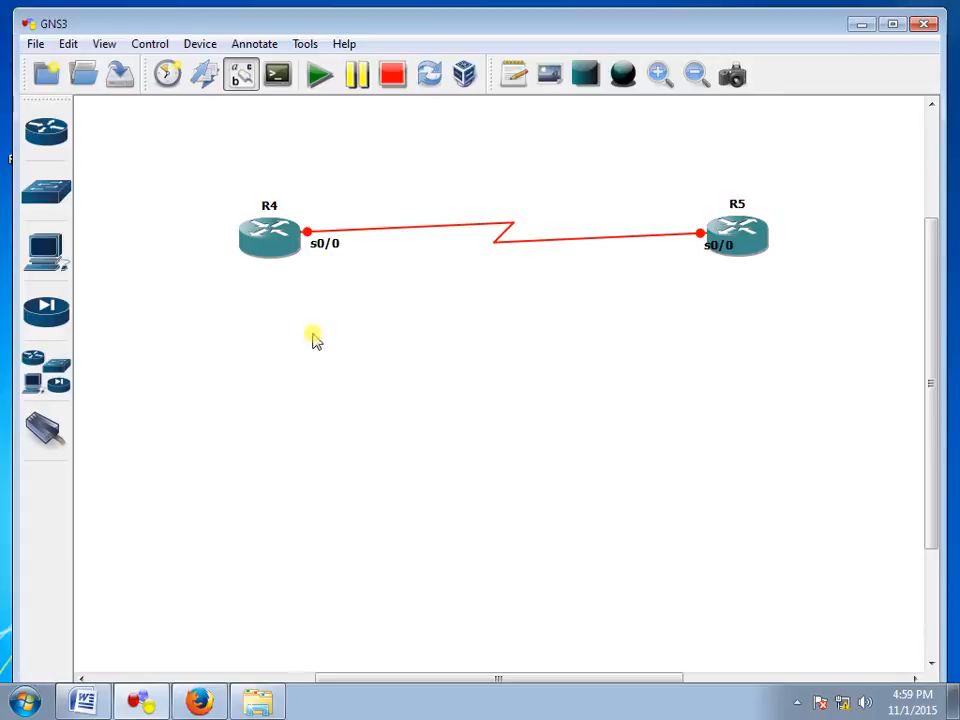
Shift router R4 slightly closer to R5 and start it.
left_click_drag(259, 251, 289, 244)
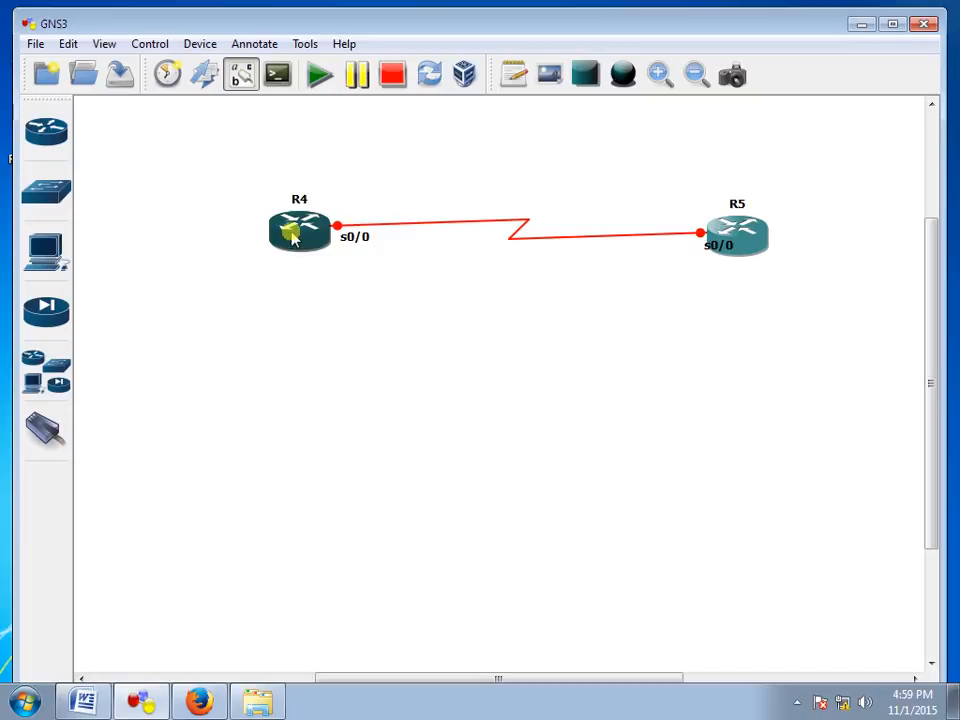
right_click(293, 234)
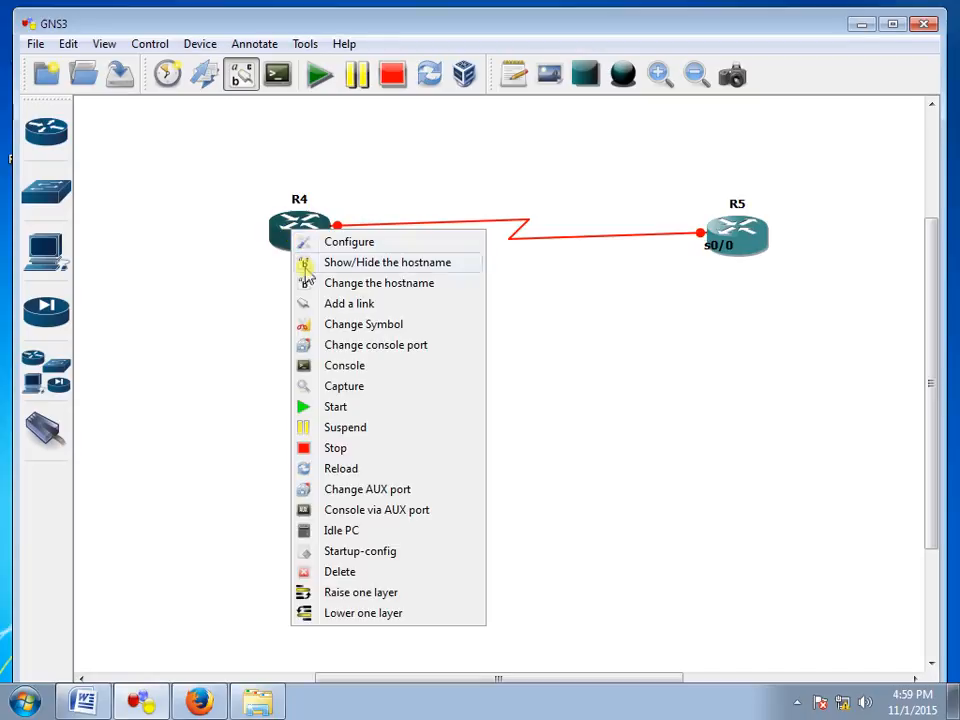
left_click(316, 410)
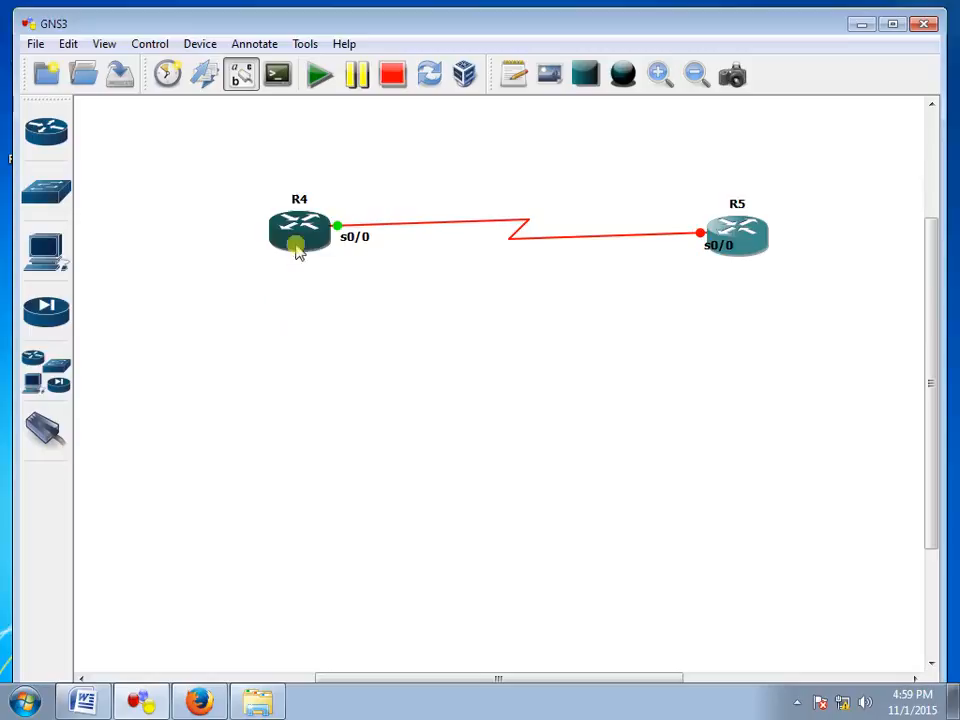
mouse_move(315, 236)
left_mouse_down()
mouse_move(284, 234)
mouse_move(302, 235)
left_mouse_up()
right_click(296, 236)
left_click(259, 287)
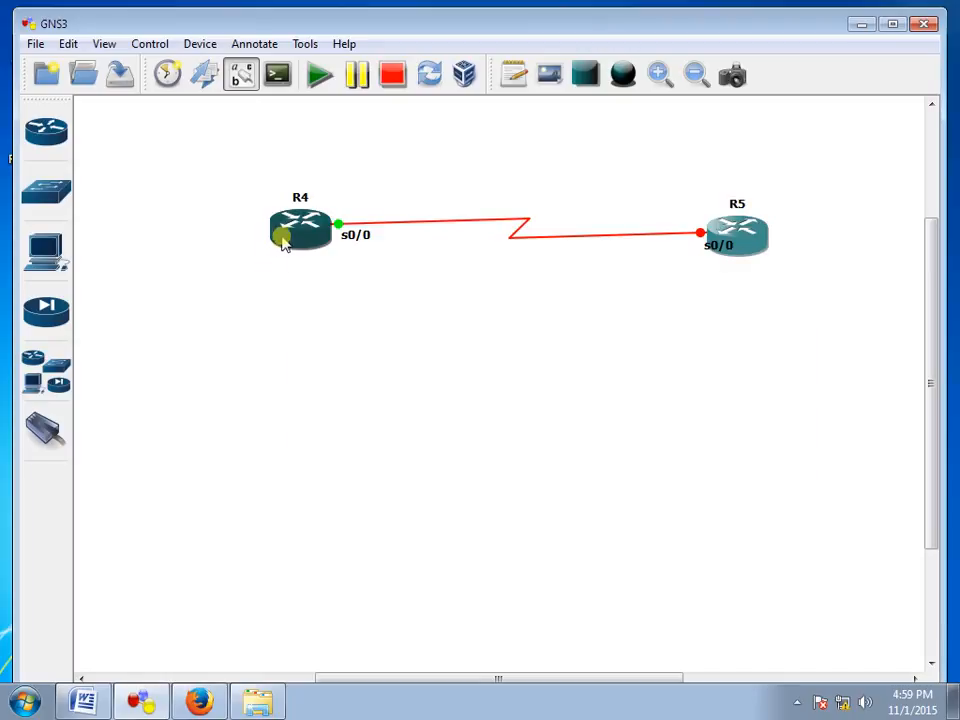
Open a console session to R4, test its prompt with several empty commands, and minimize the console window.
right_click(286, 236)
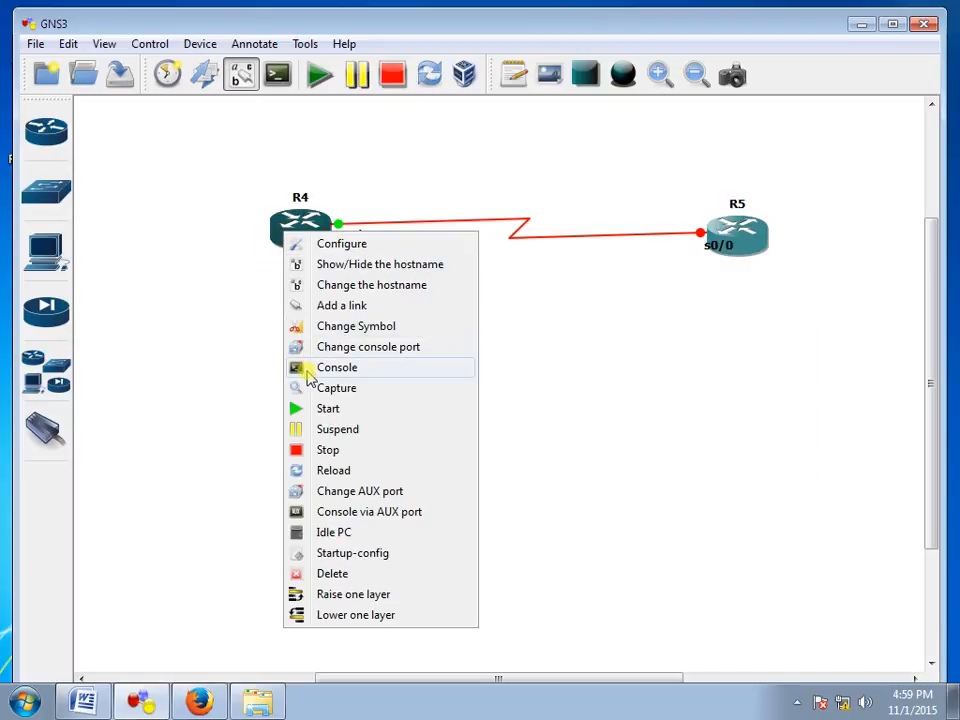
left_click(336, 367)
key("Return")
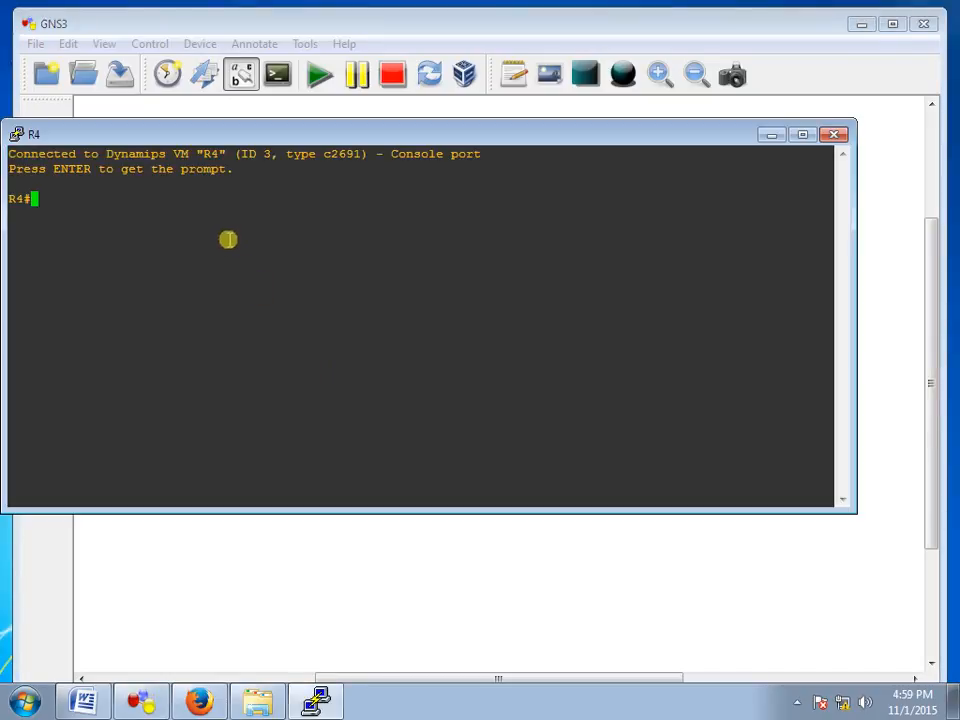
key("Return")
key("Return")
key("Return")
key("Return")
key("Return")
key("Return")
key("Return")
key("Return")
key("Return")
key("Return")
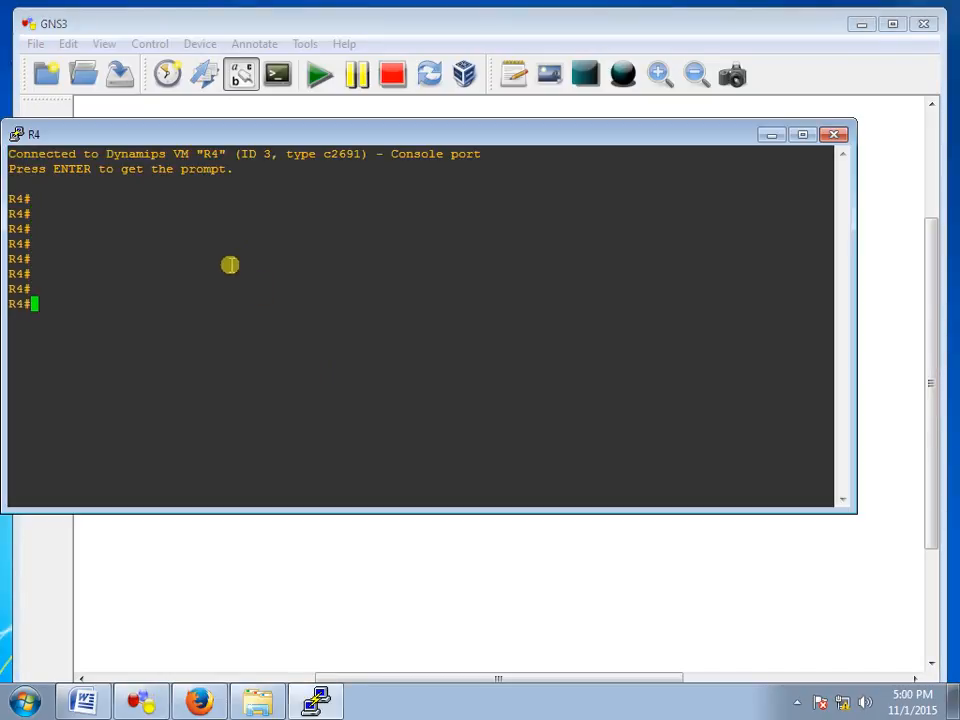
left_click(769, 136)
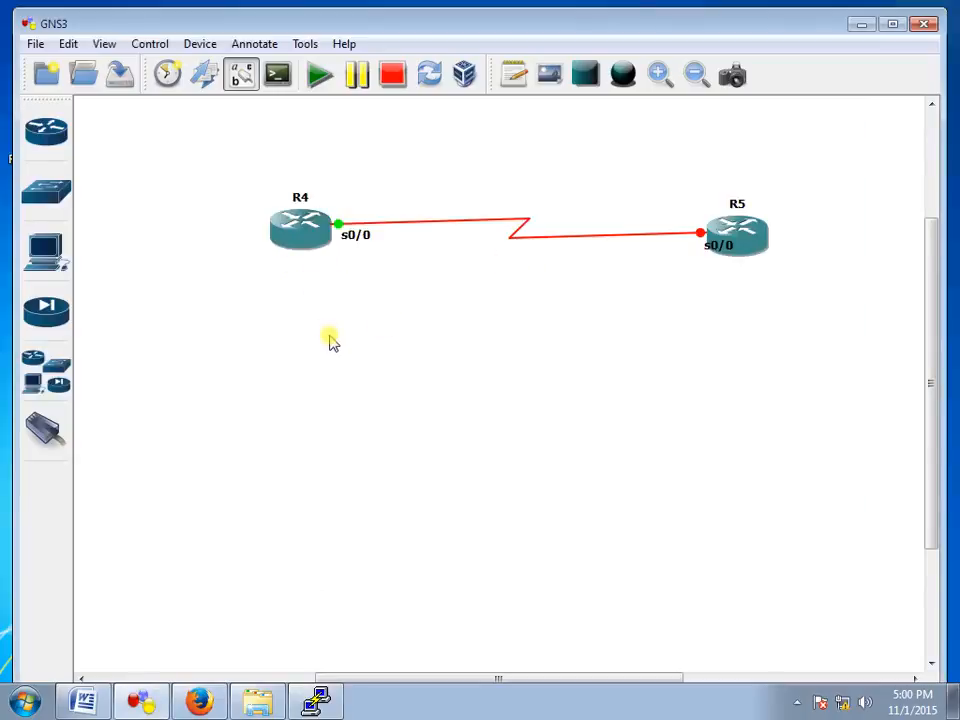
Calculate Idle PC values for R4 and apply 0x60b70574.
right_click(295, 231)
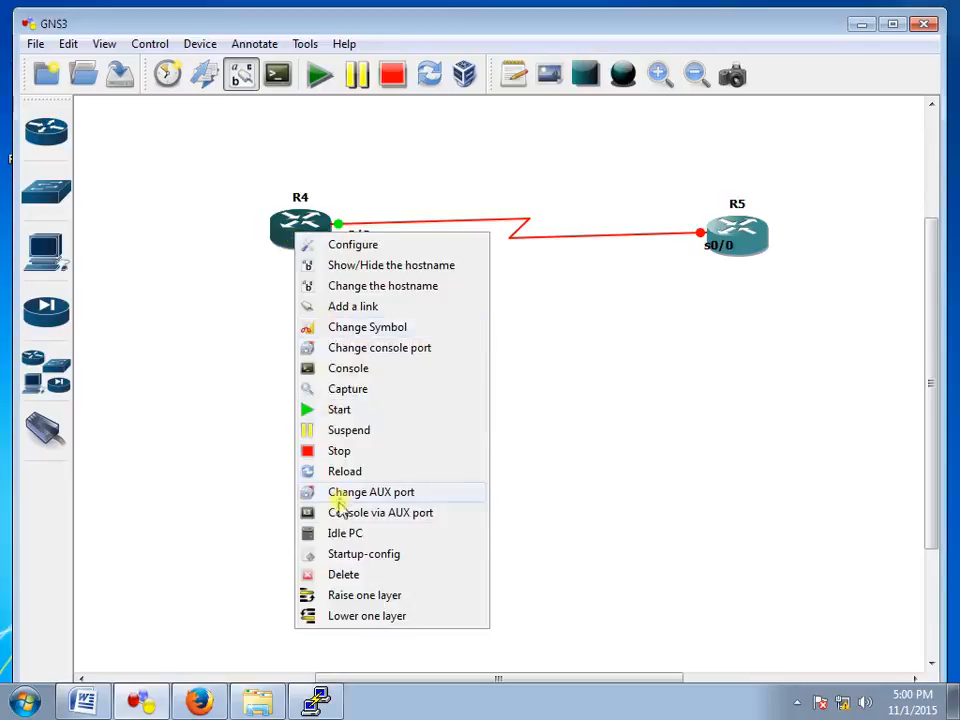
left_click(340, 535)
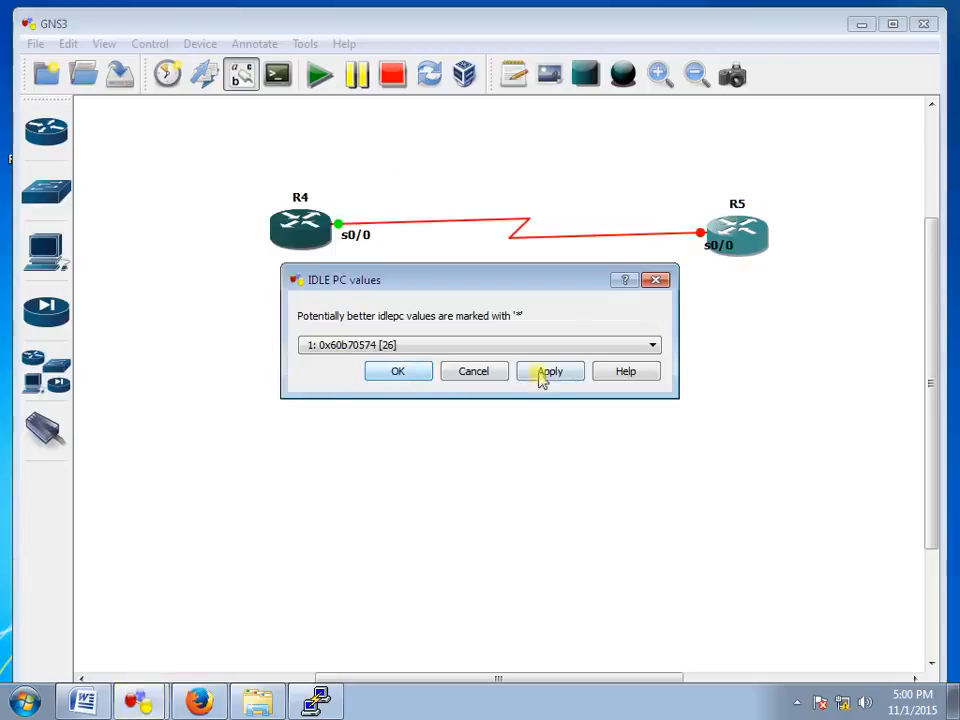
left_click(394, 375)
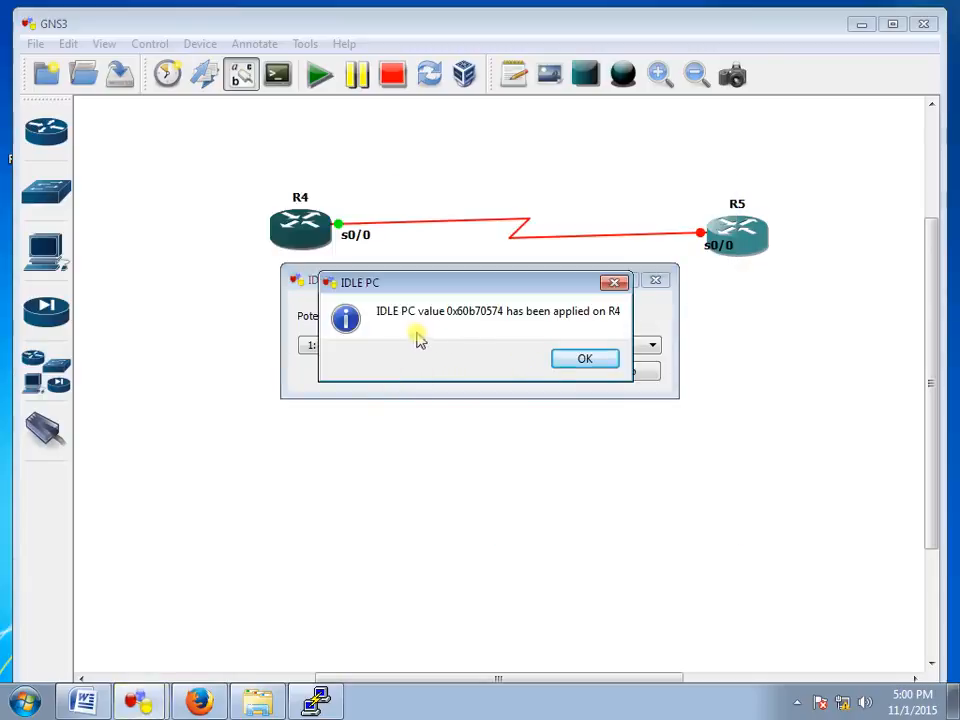
left_click(572, 361)
left_click(325, 300)
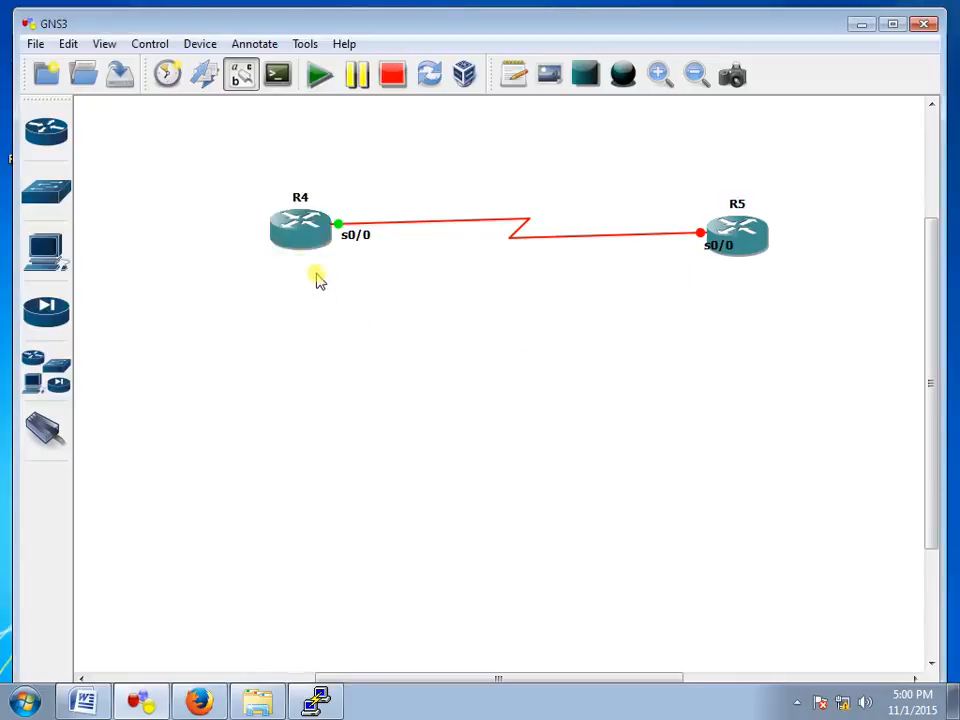
left_click(48, 132)
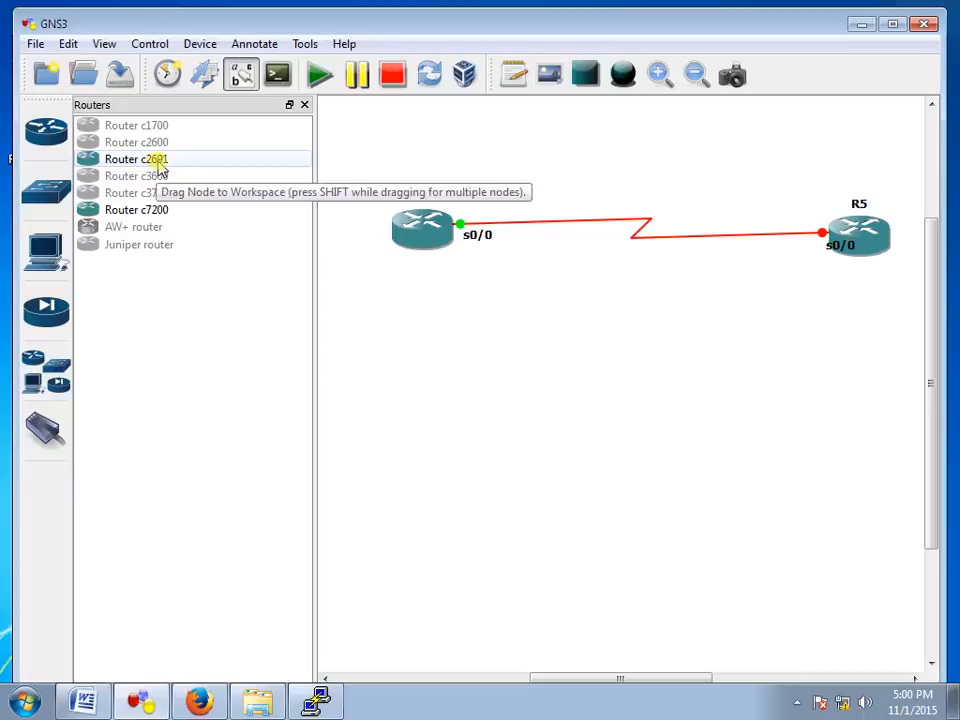
left_click(305, 105)
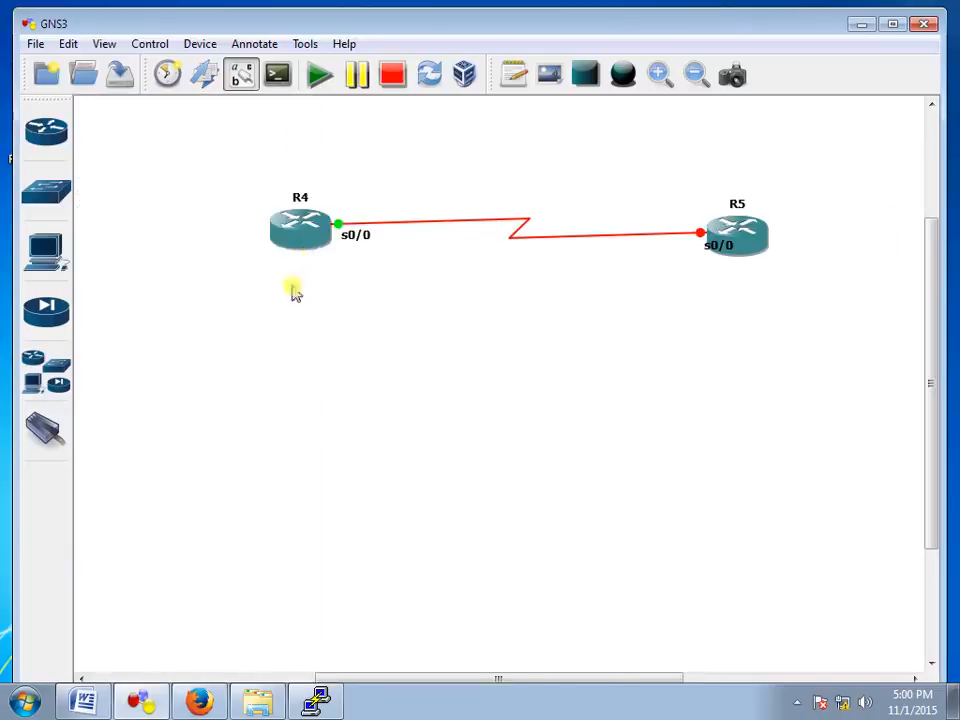
Move R4 a little farther from R5 and start all devices in the topology.
left_click_drag(289, 230, 257, 227)
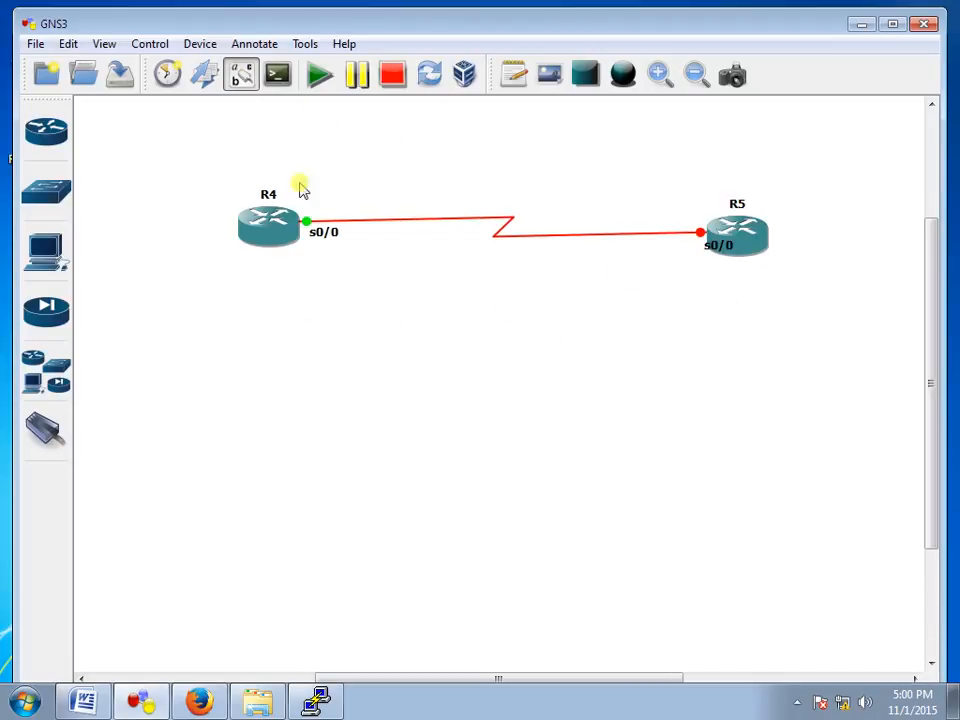
left_click_drag(221, 171, 827, 592)
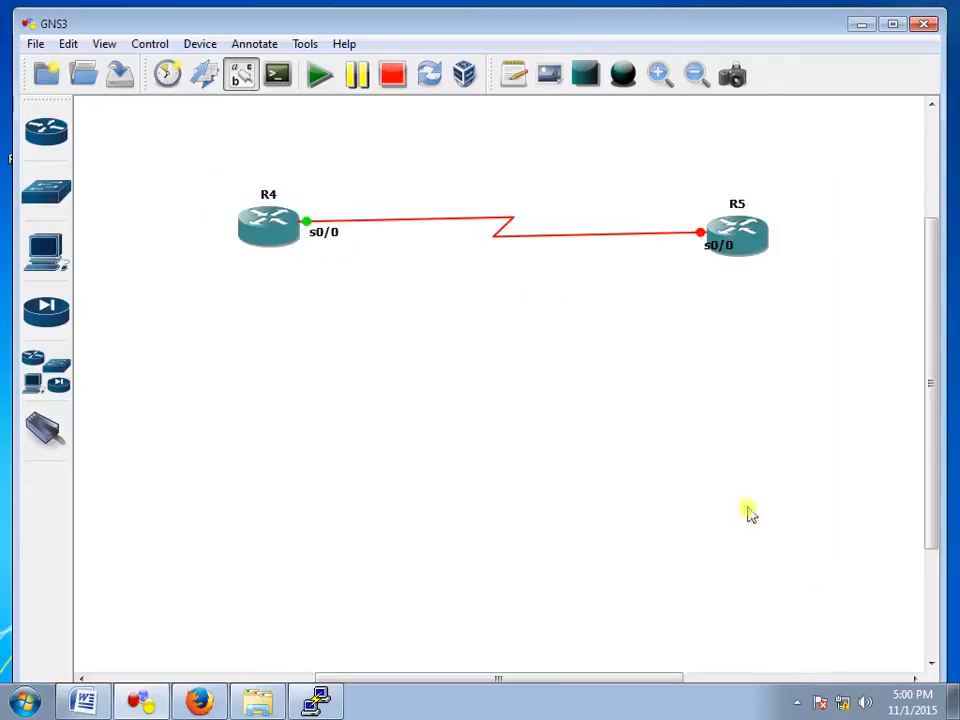
left_click(318, 88)
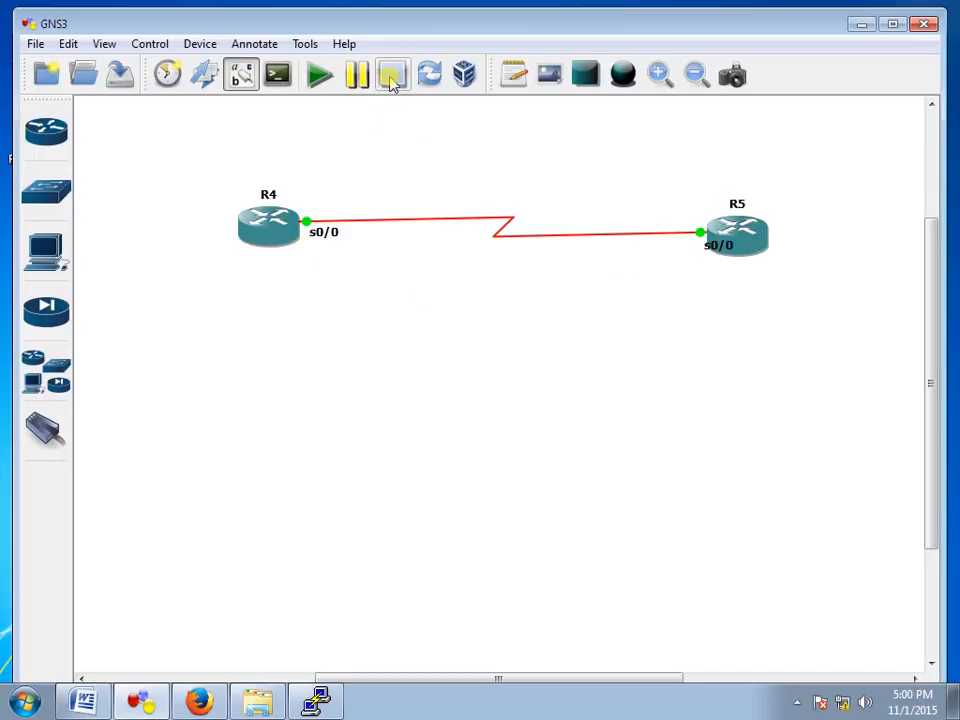
Open console connections to all devices, separate the R4 and R5 console windows, and return to the topology.
left_click(279, 82)
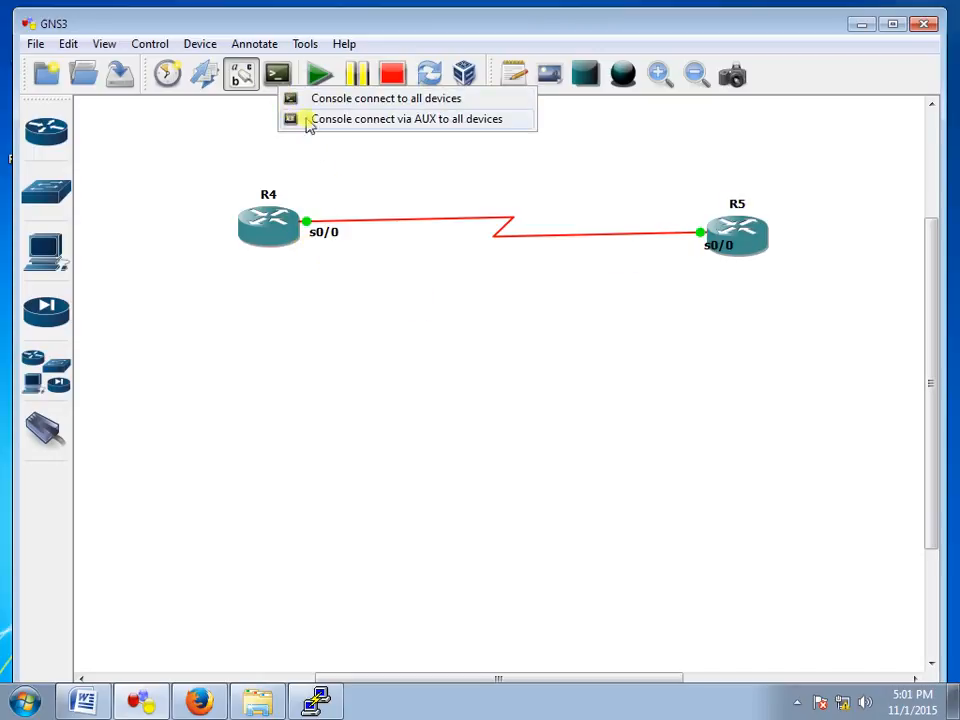
left_click(329, 100)
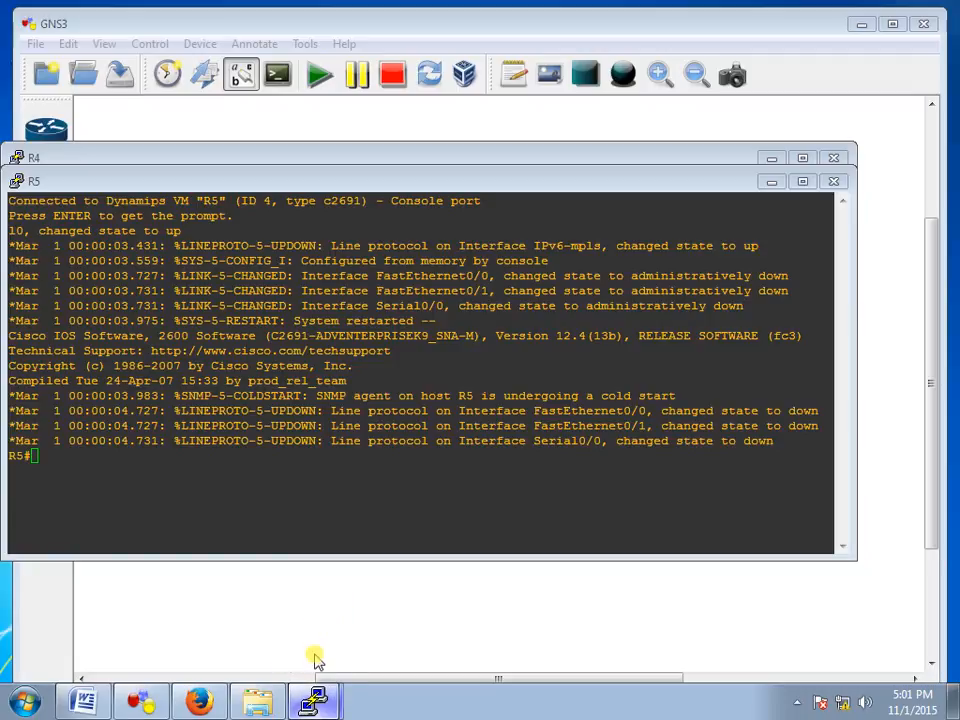
left_click(317, 558)
left_click_drag(218, 188, 338, 285)
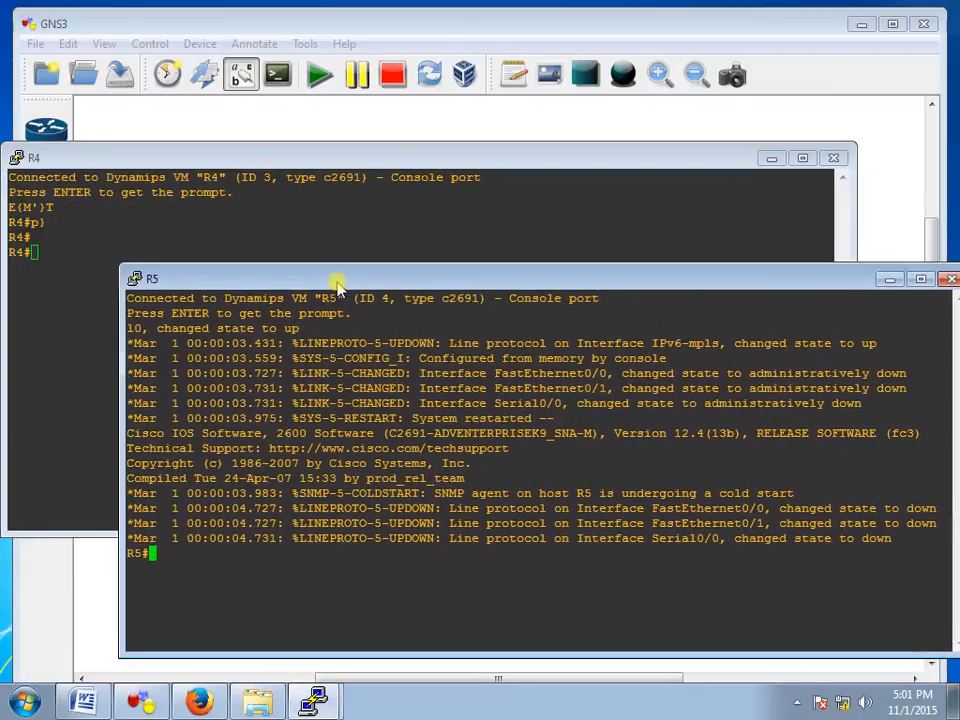
left_click(180, 230)
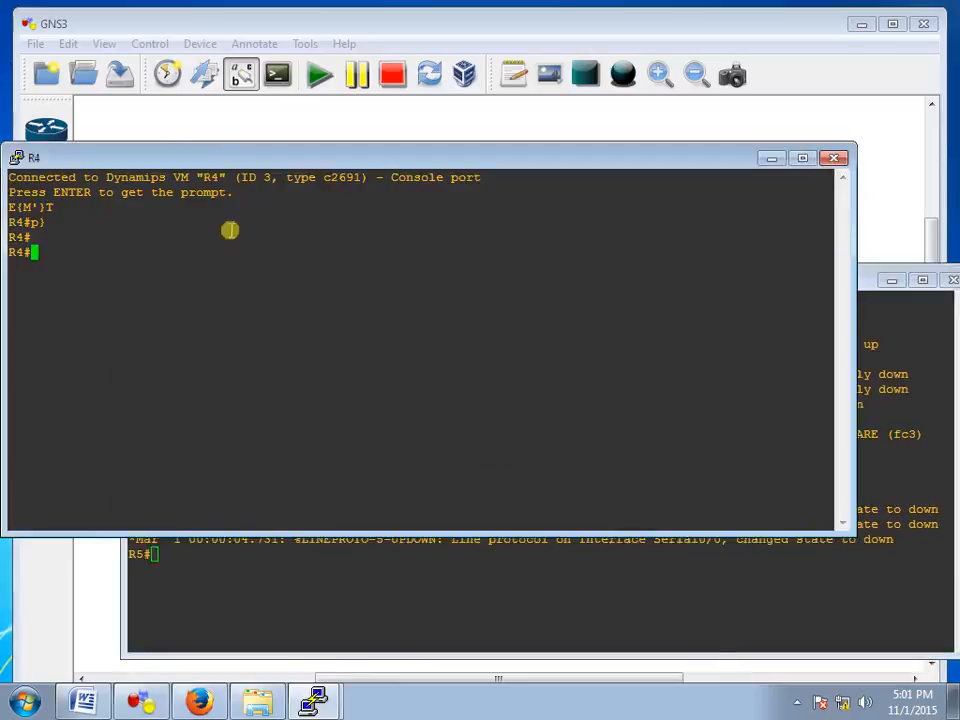
left_click(193, 133)
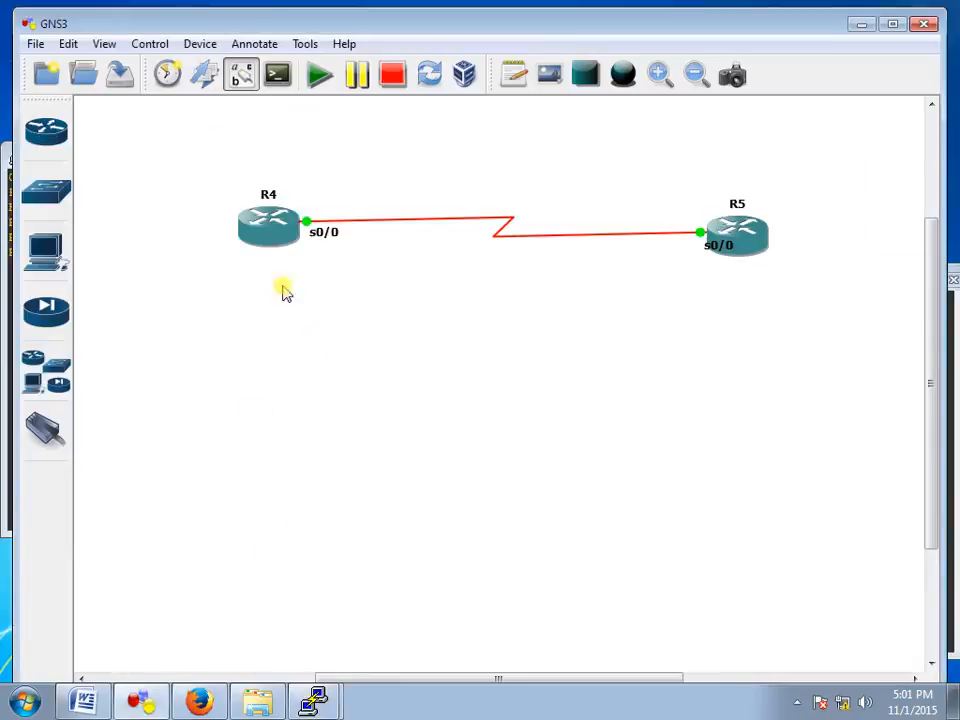
Reposition R4 slightly, and save the topology as a project named Basic config, agreeing to stop all devices and captures.
left_click_drag(258, 234, 316, 250)
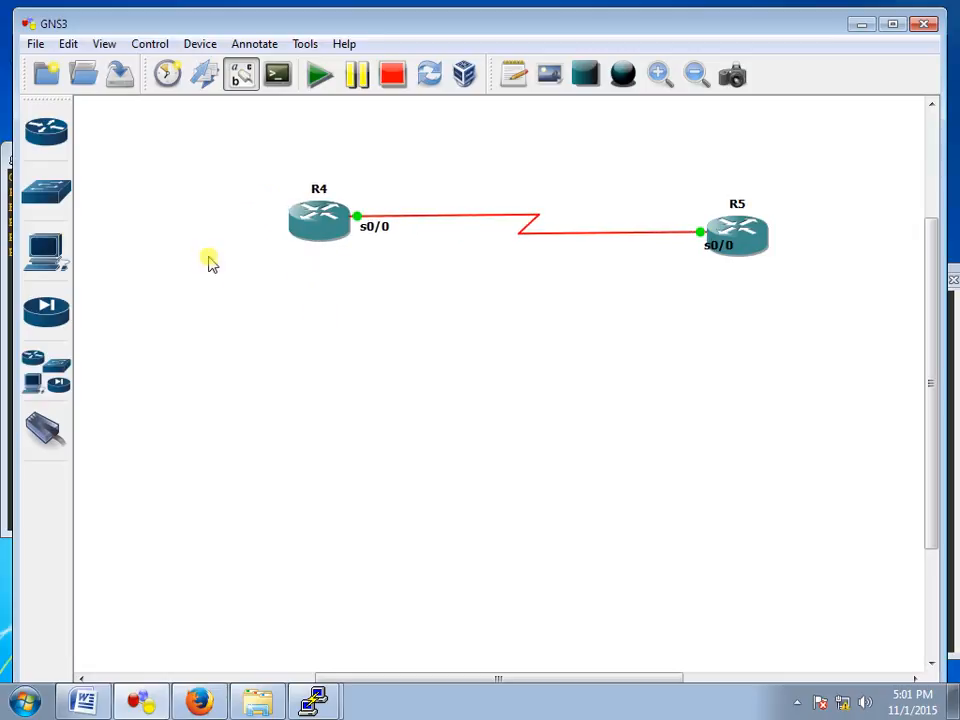
left_click(35, 44)
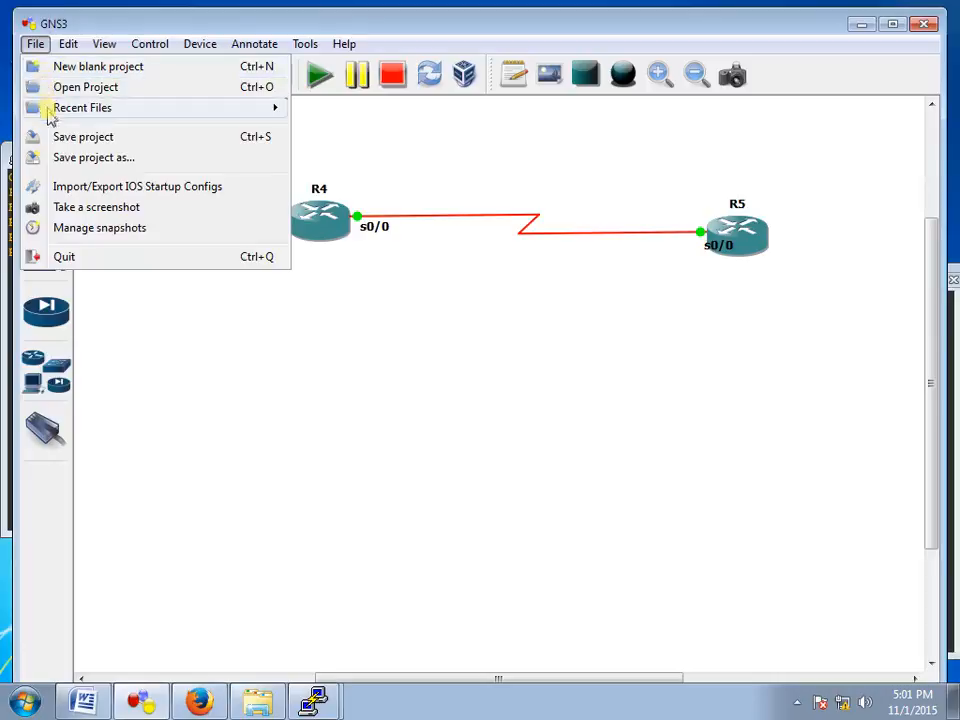
left_click(50, 138)
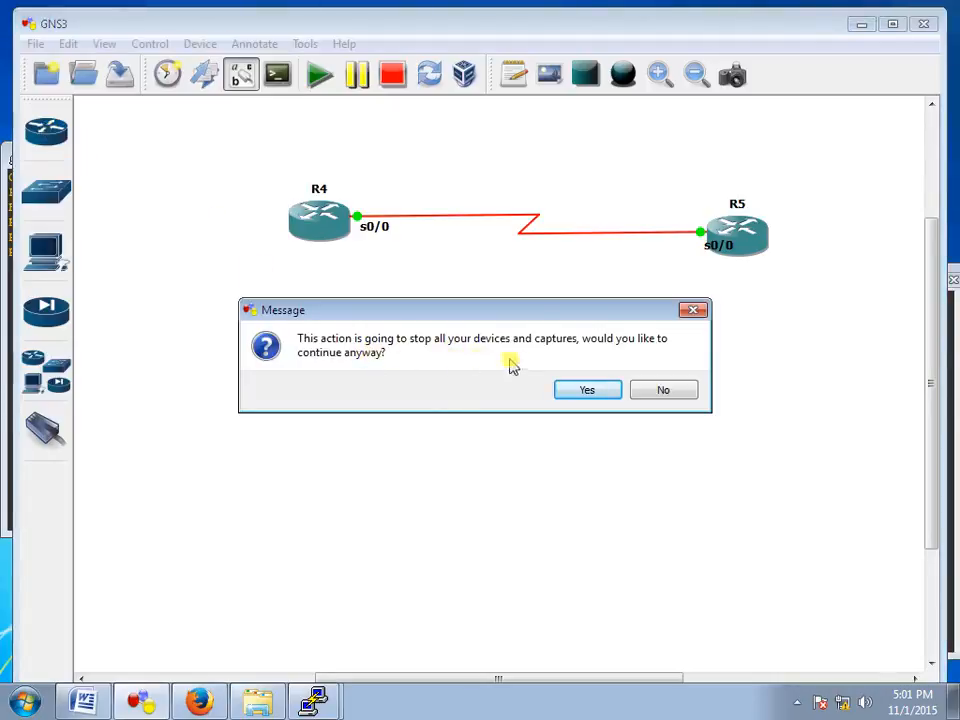
left_click(602, 392)
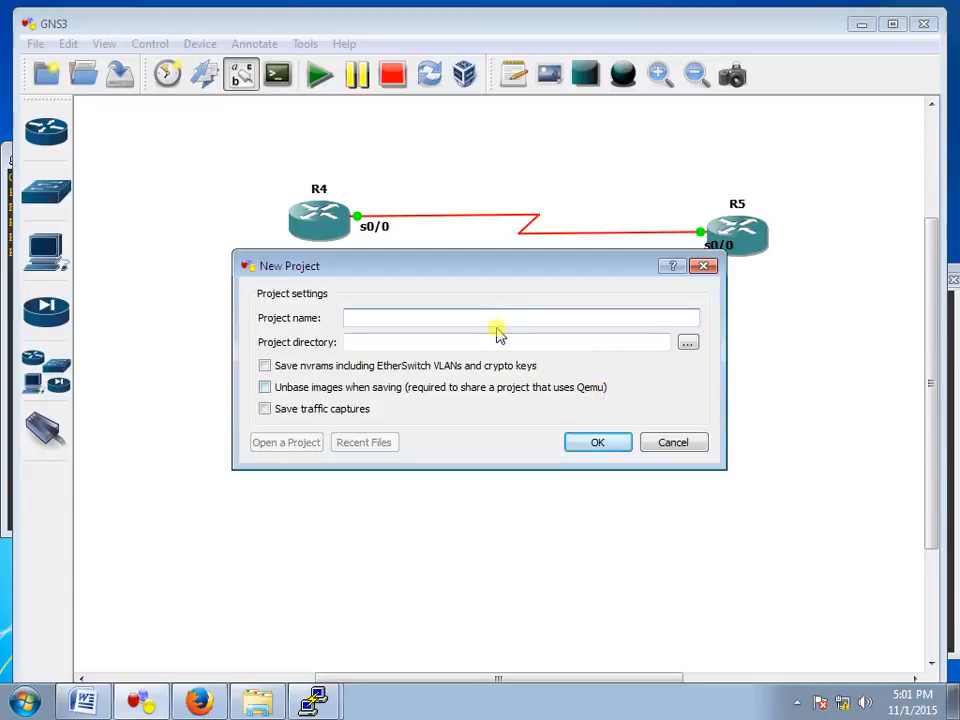
type("Basic config")
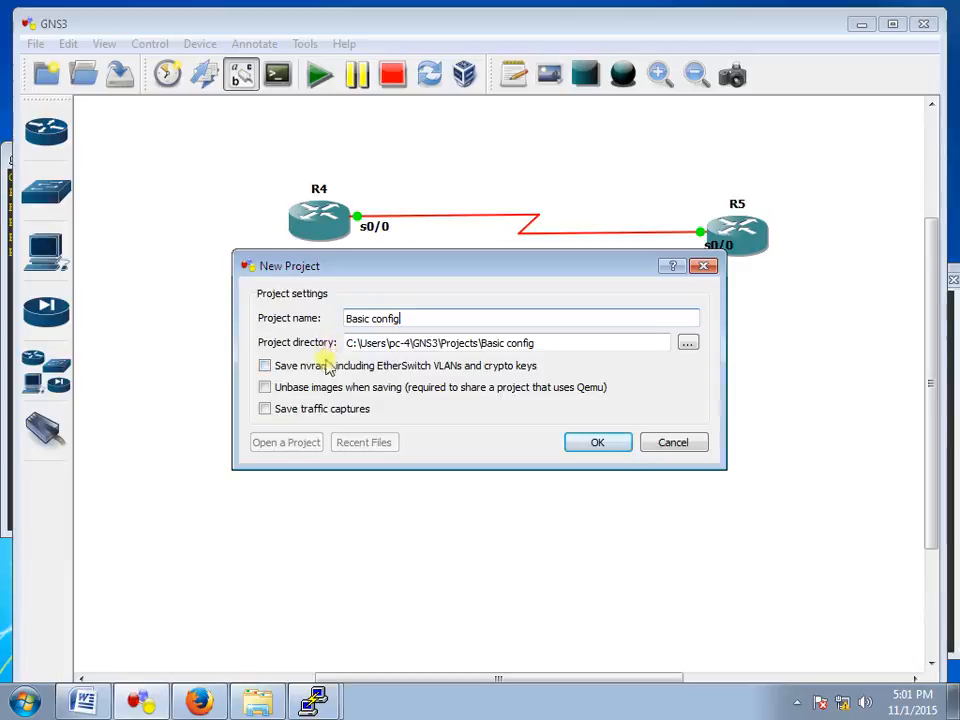
left_click(606, 450)
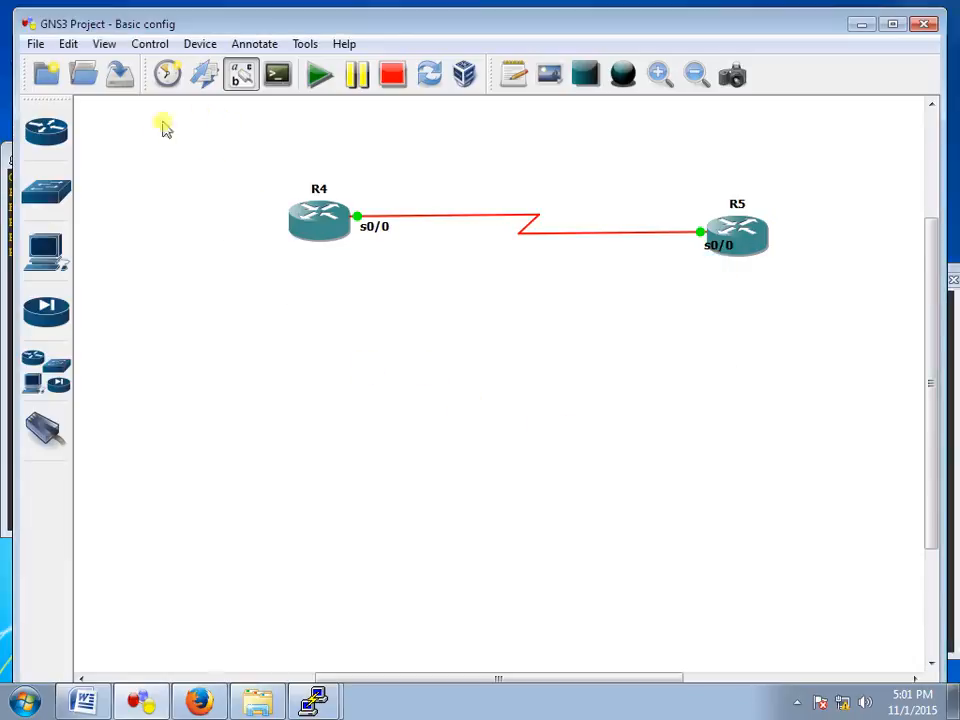
Bring the R4 console window back in front of the topology and move it aside.
left_click(320, 700)
left_click_drag(257, 157, 360, 162)
left_click(303, 640)
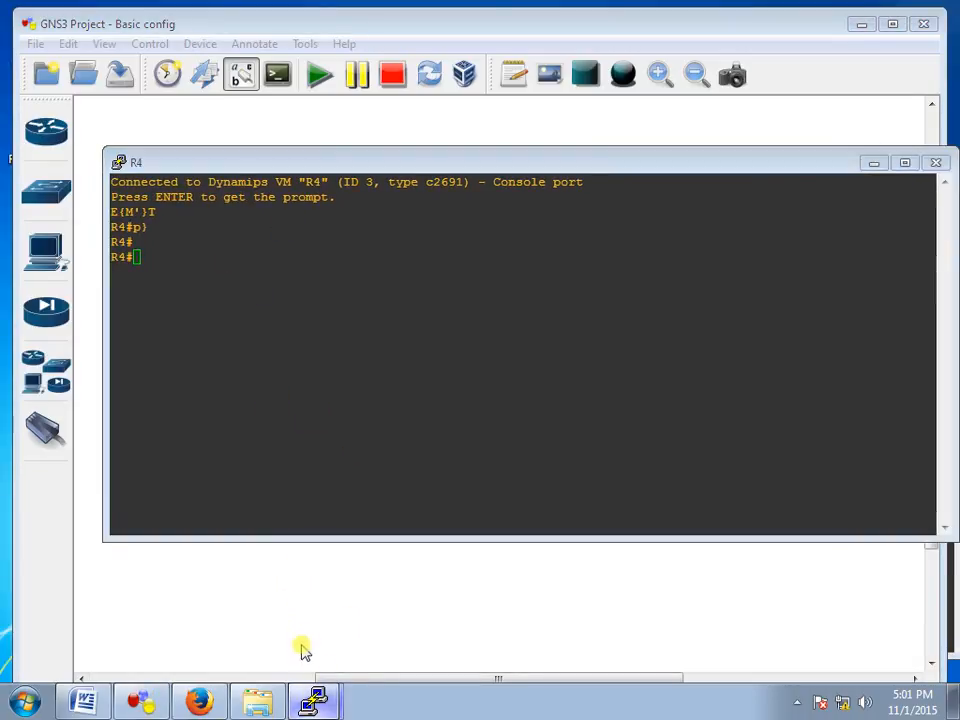
Bring the topology to the front, and switch back to the R4 and R5 console windows with R4 foremost.
left_click_drag(270, 280, 326, 298)
left_click(176, 126)
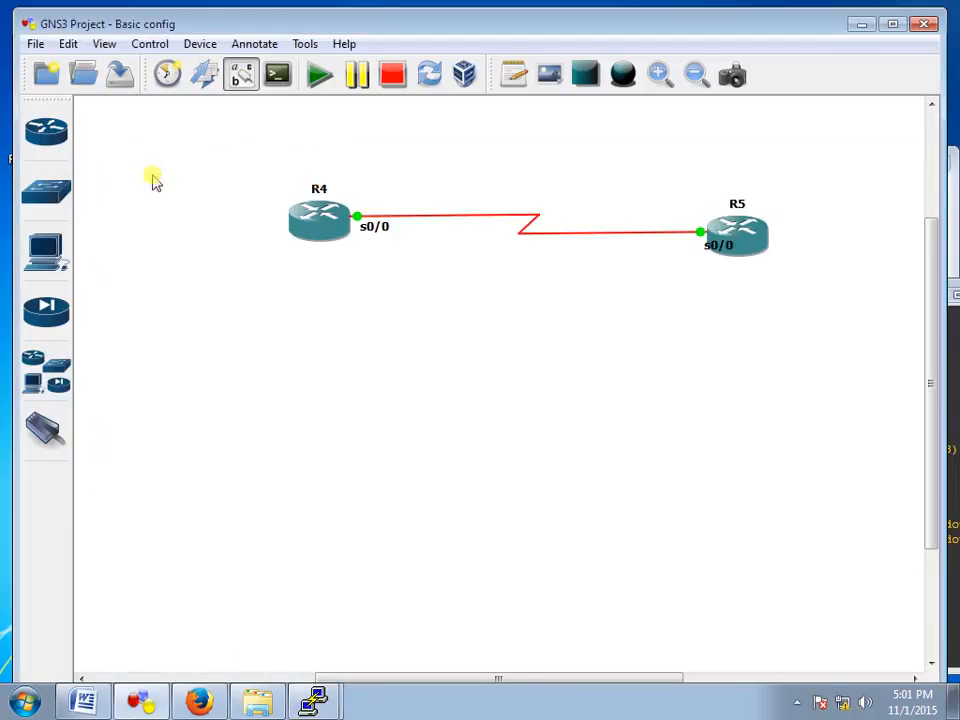
left_click_drag(165, 158, 825, 553)
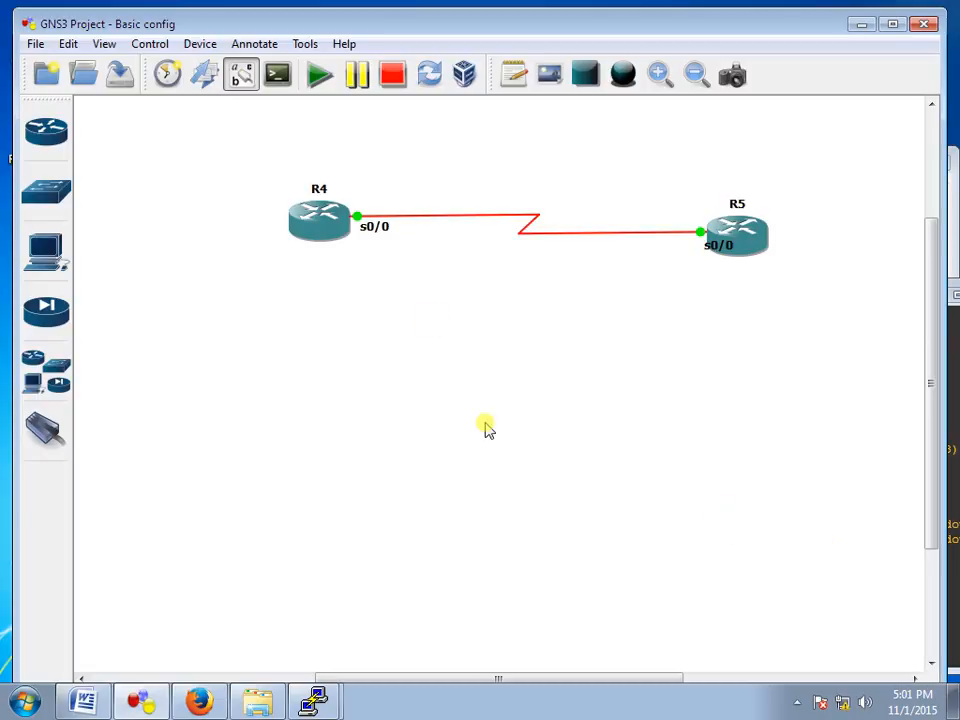
left_click(313, 703)
left_click(311, 634)
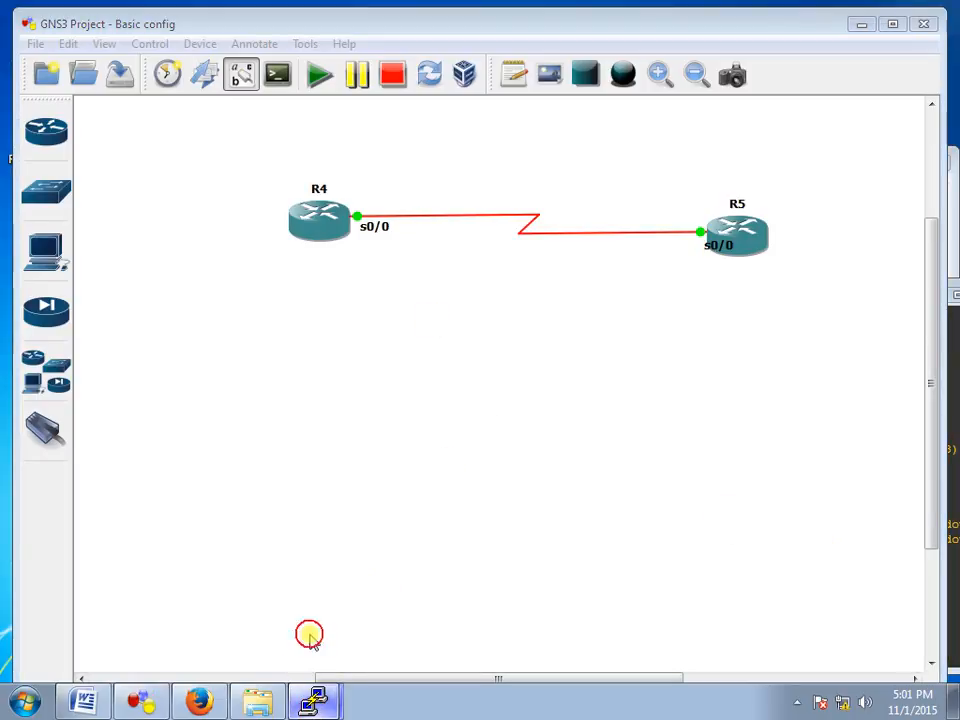
left_click(318, 709)
left_click(311, 674)
left_click(315, 702)
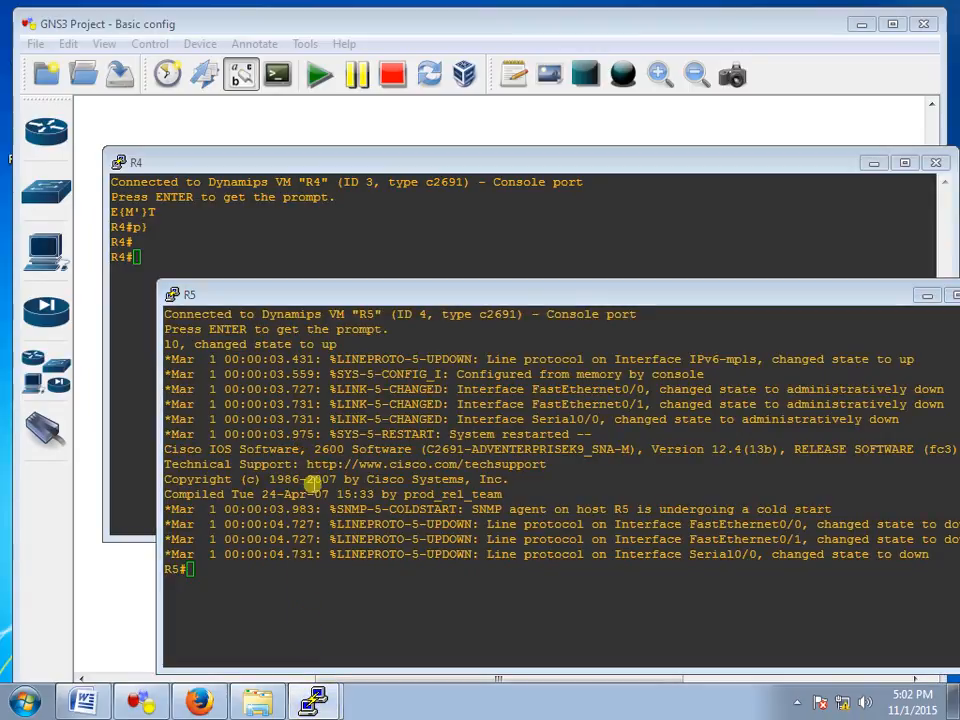
left_click(150, 553)
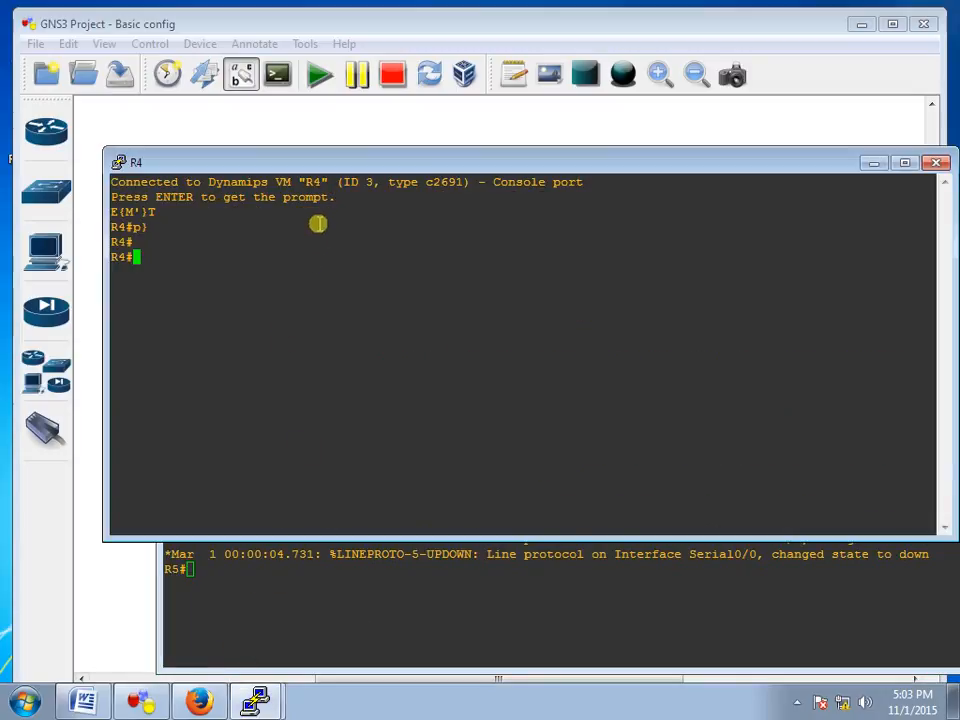
Shift the R4 console slightly, and minimize the topology and both router consoles to expose the desktop.
mouse_move(332, 162)
left_mouse_down()
mouse_move(332, 197)
mouse_move(316, 162)
left_mouse_up()
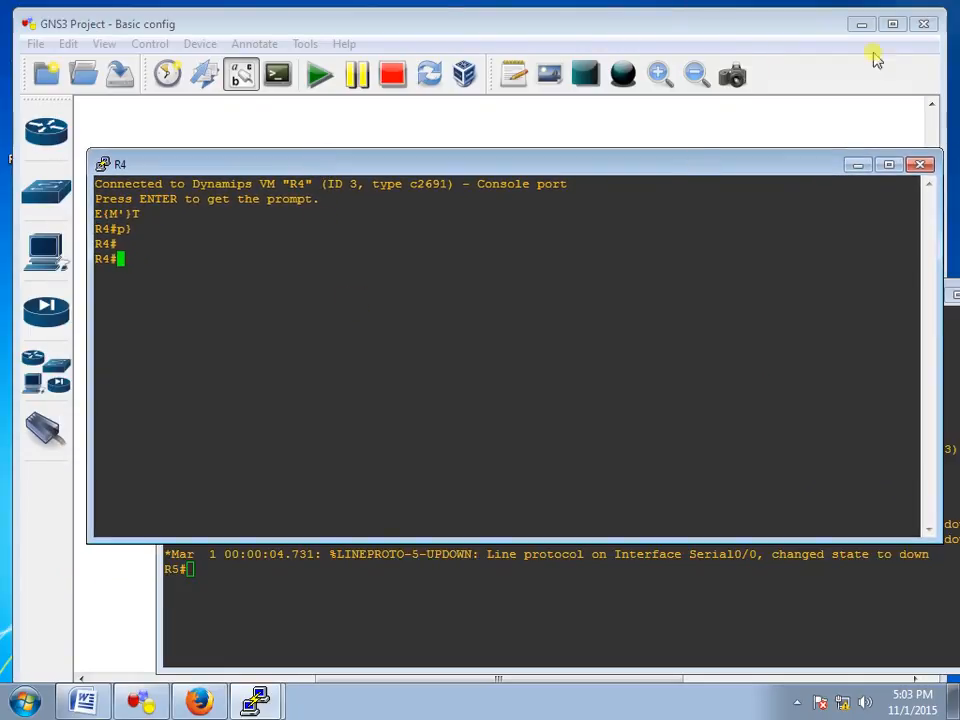
left_click(861, 23)
left_click(857, 164)
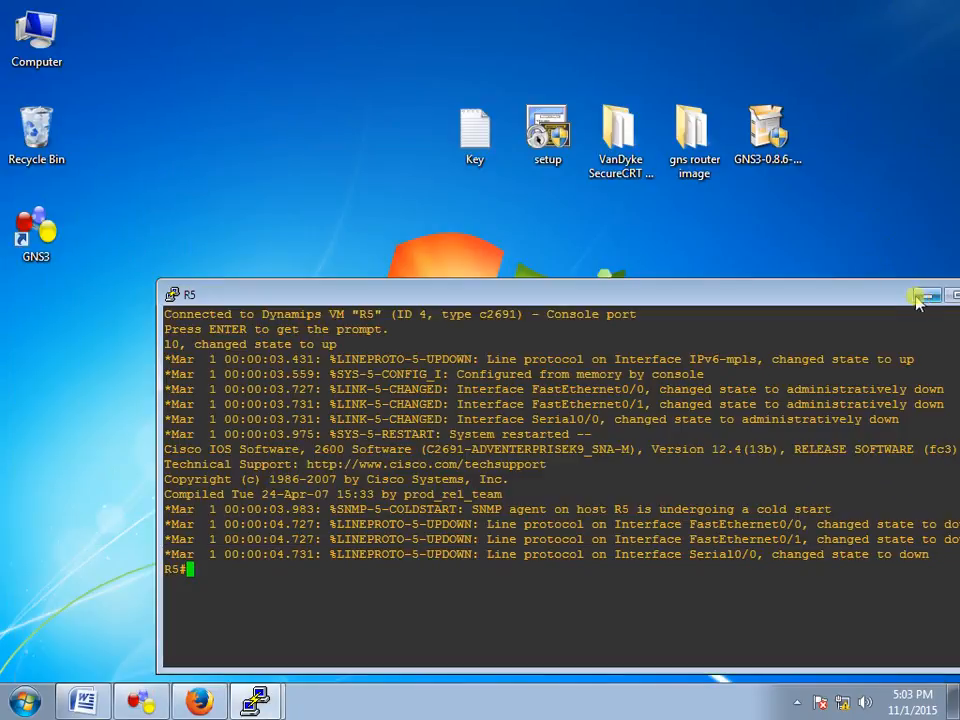
left_click(925, 298)
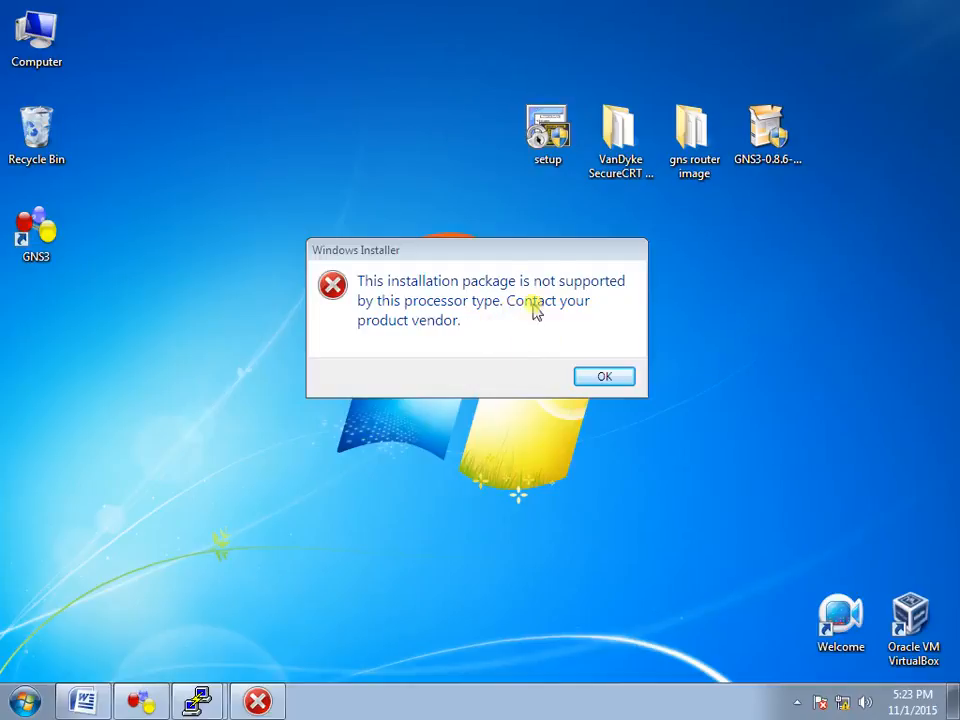
Check the system type in the computer's properties, and dismiss the Windows Installer error.
left_click(620, 140)
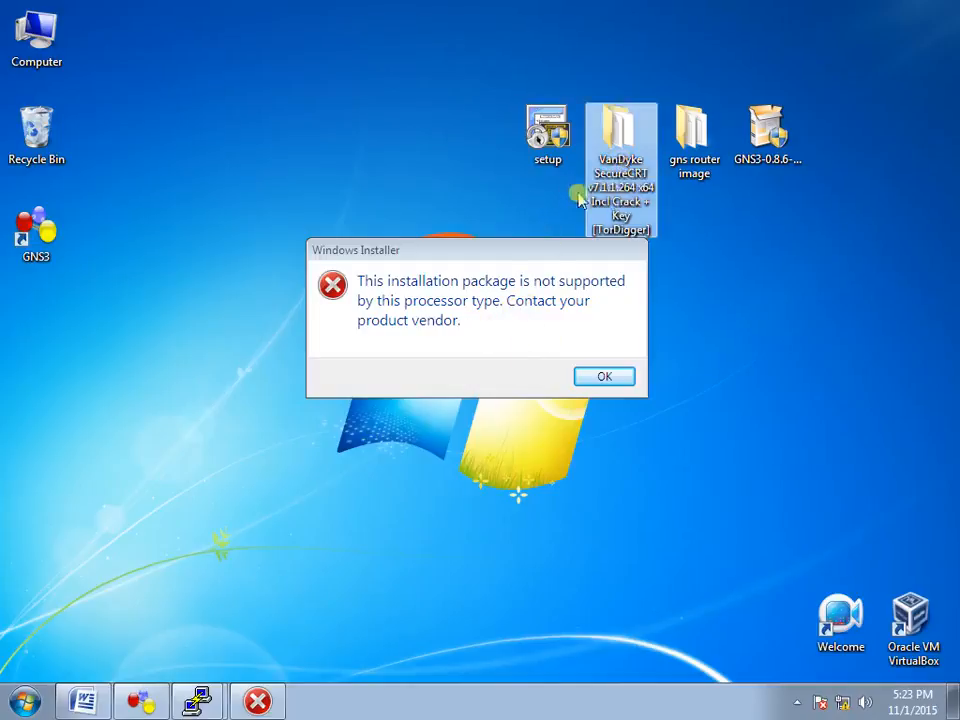
left_click(540, 200)
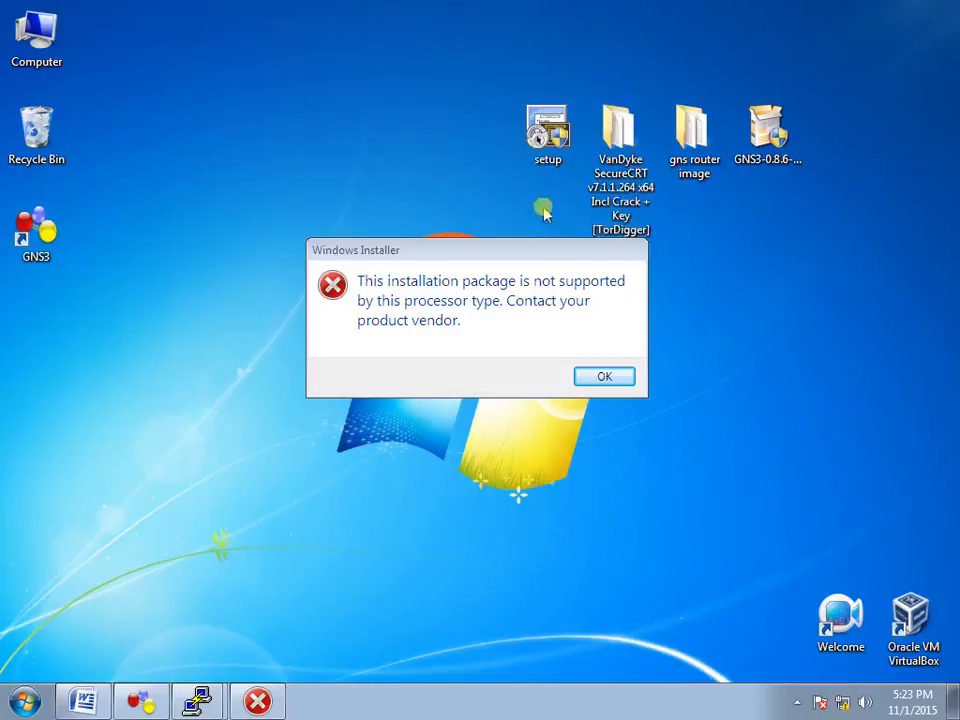
right_click(43, 44)
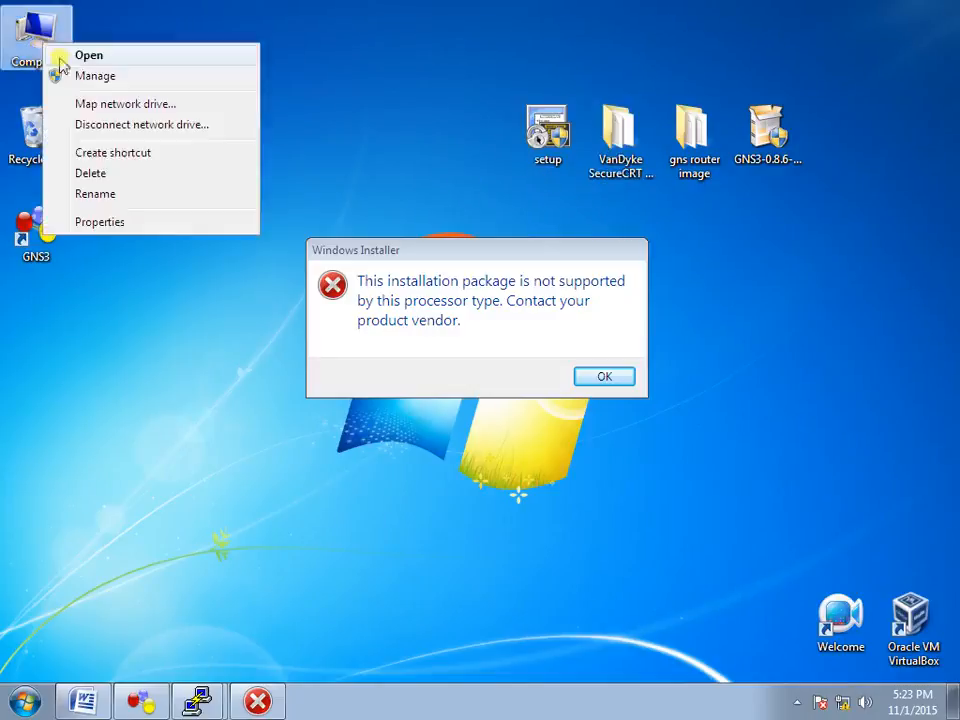
left_click(100, 222)
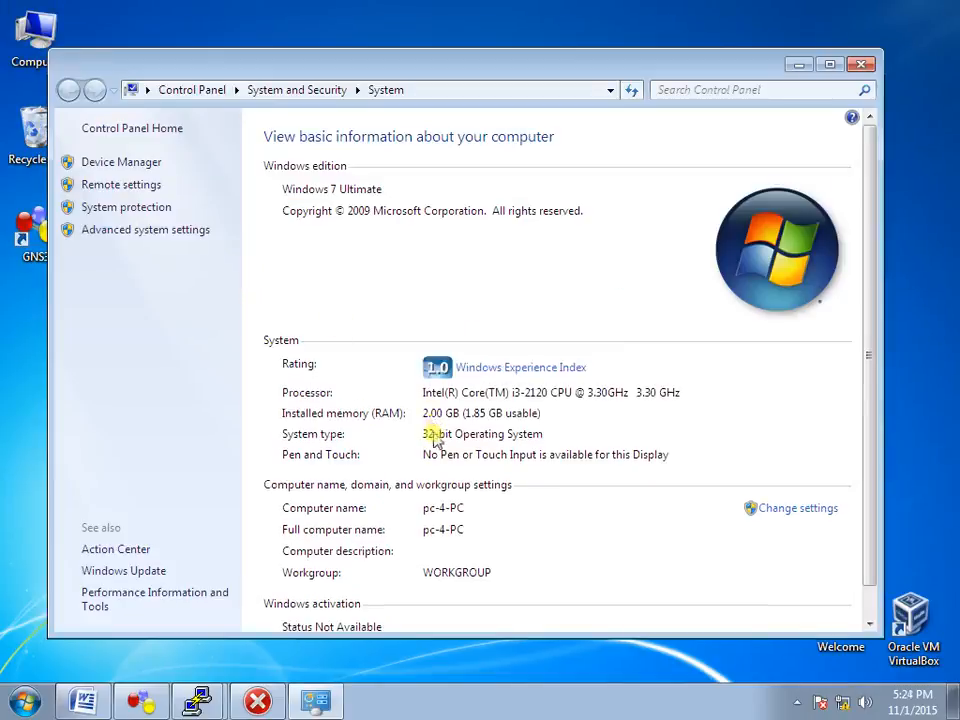
left_click(858, 66)
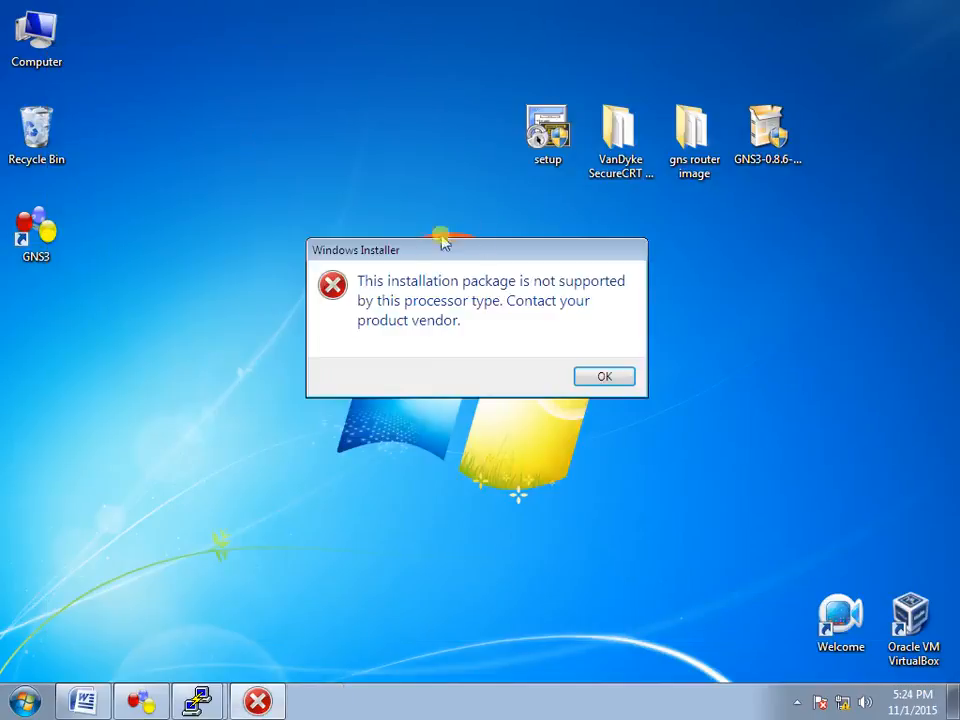
left_click(602, 378)
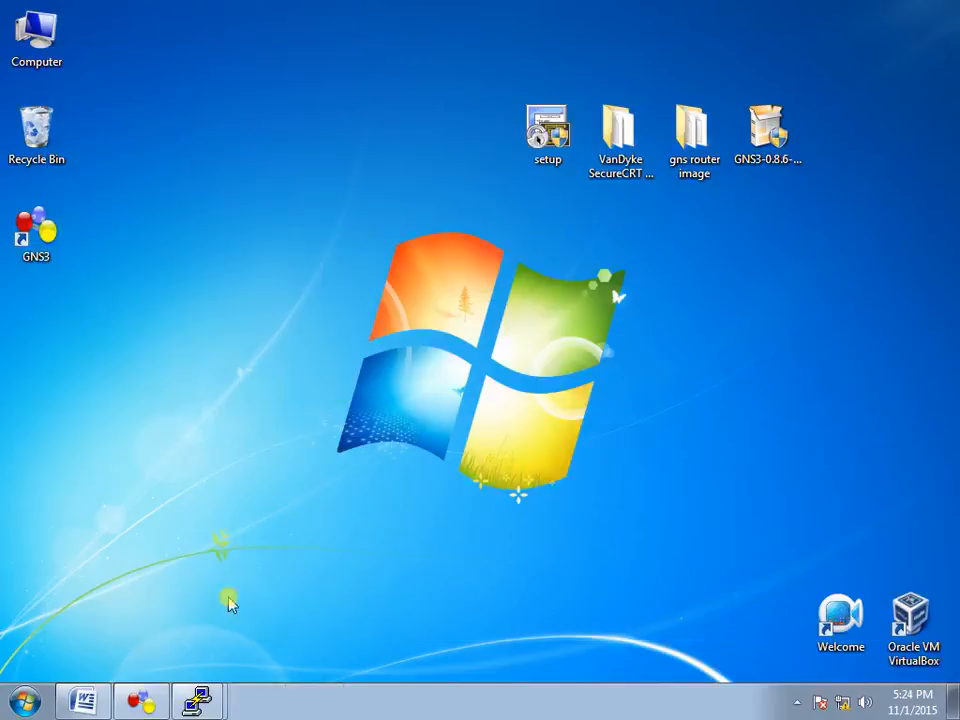
Switch back to the GNS3 topology and raise R5 slightly to line it up better with R4.
left_click(158, 708)
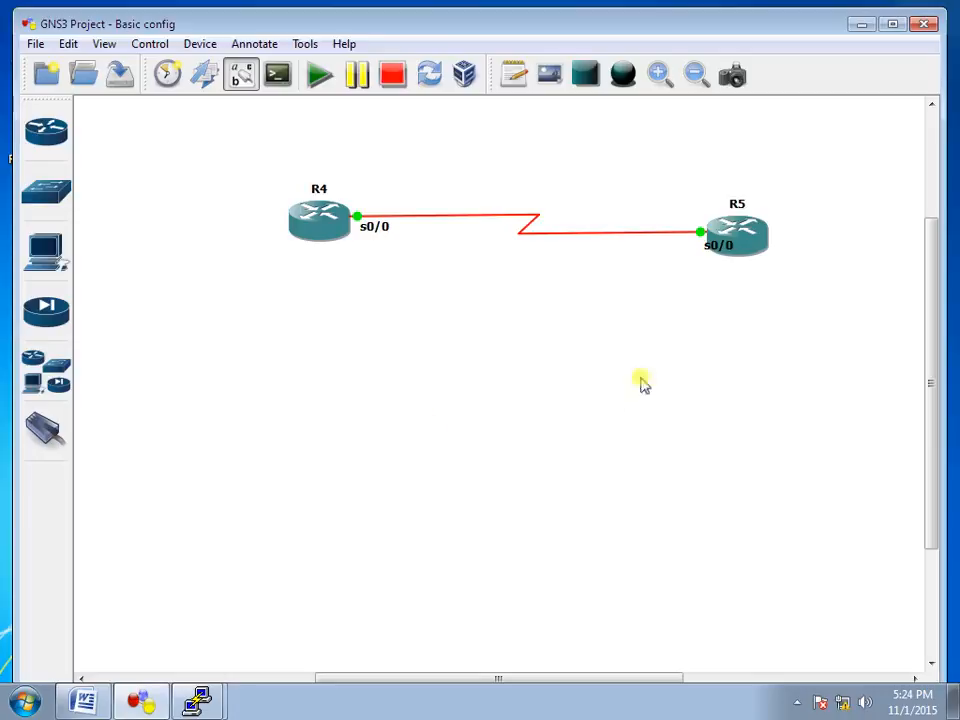
mouse_move(735, 247)
left_mouse_down()
mouse_move(736, 226)
mouse_move(736, 235)
left_mouse_up()
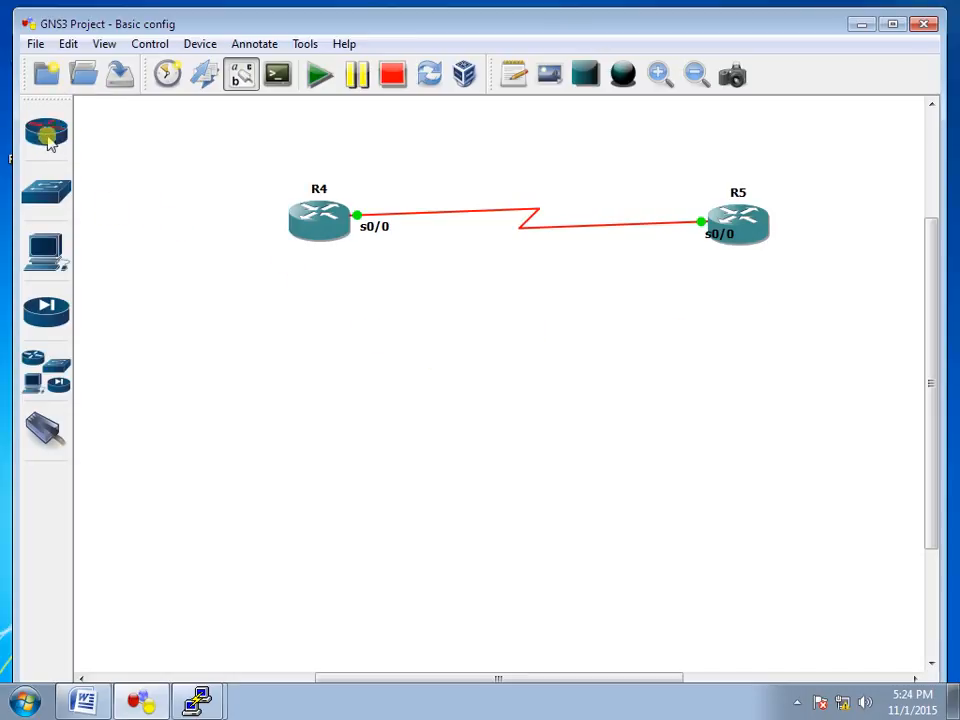
left_click(68, 45)
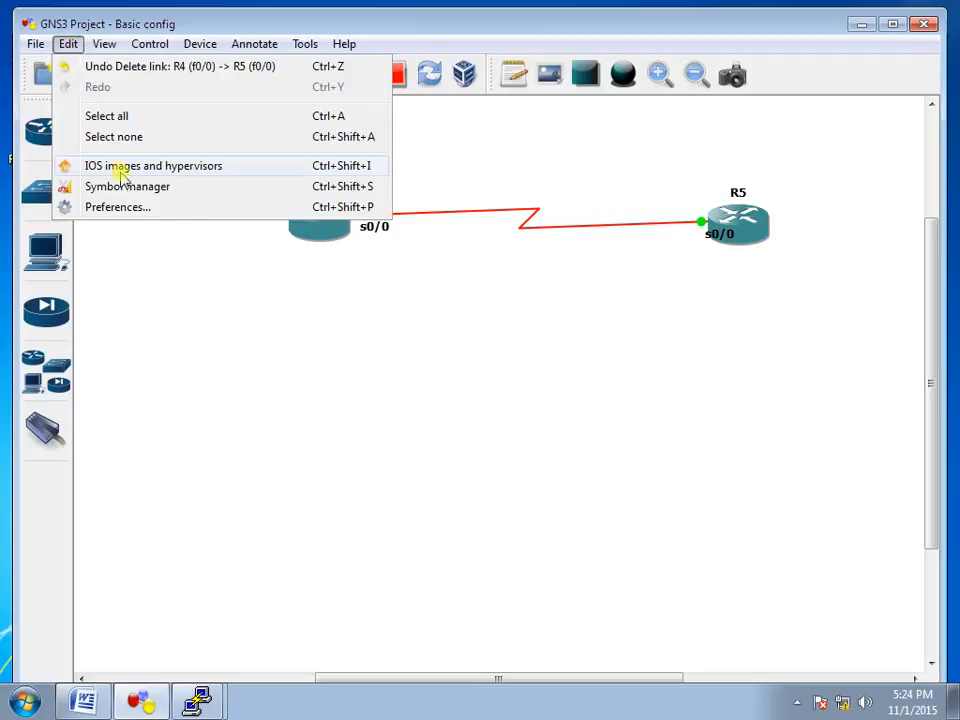
left_click(98, 203)
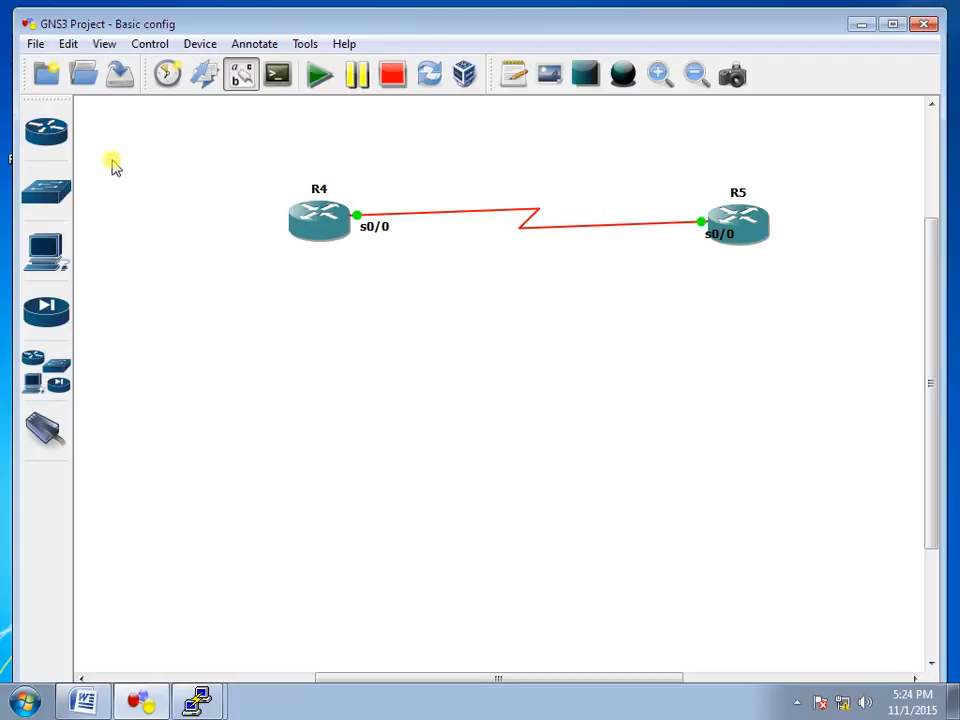
Add an Ethernet switch below the serial link between R4 and R5, and adjust its position.
left_click(46, 191)
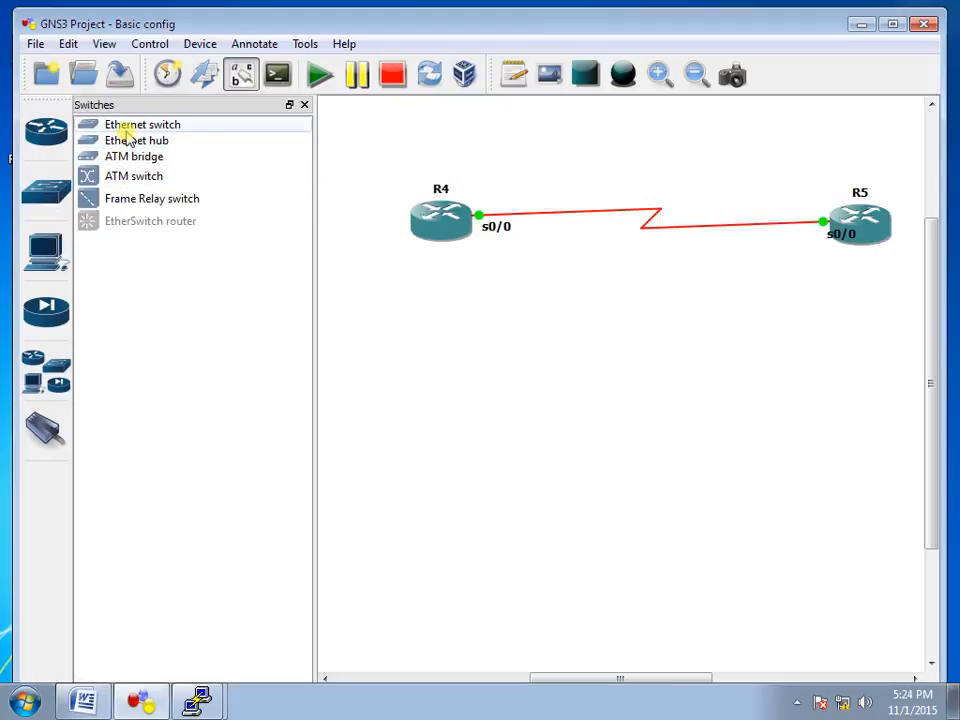
left_click_drag(130, 130, 536, 380)
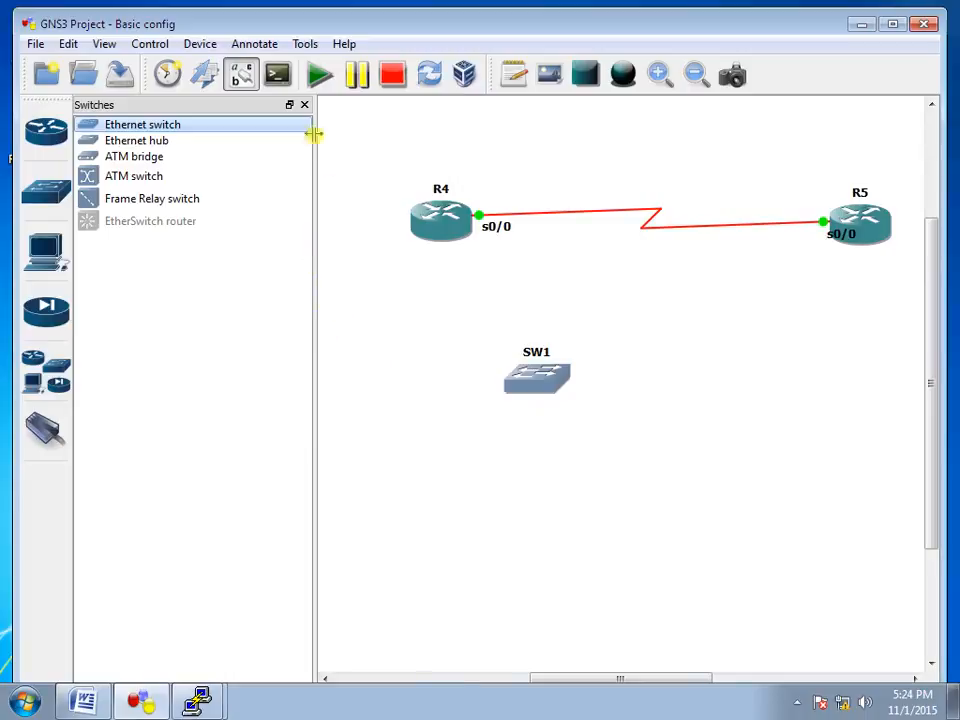
left_click(304, 104)
left_click_drag(417, 396, 468, 378)
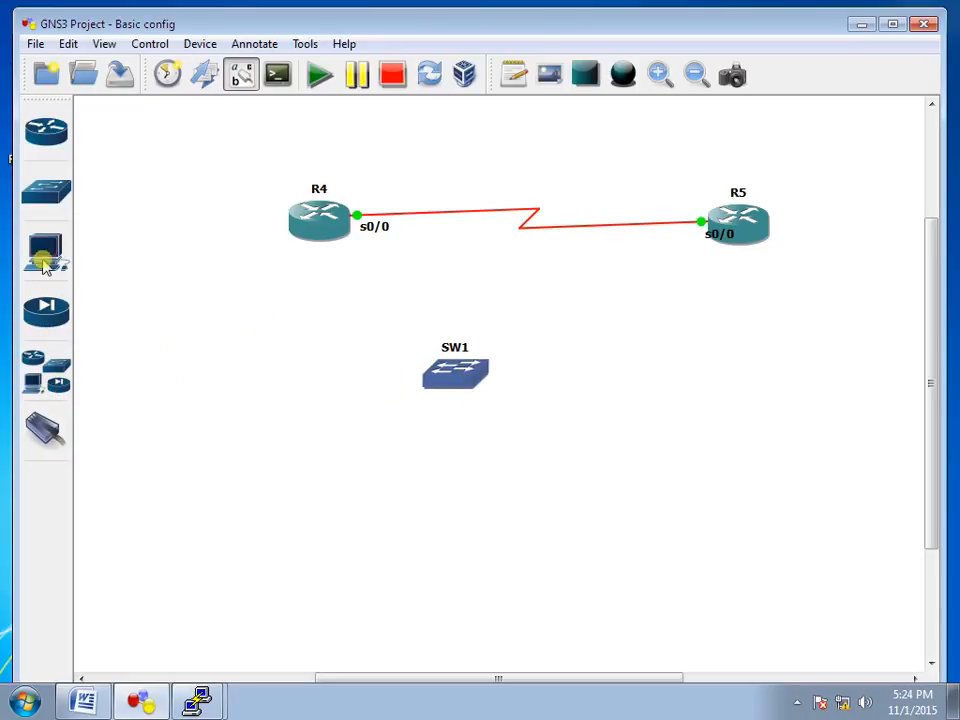
Add two c2691 routers to the topology, one on each side of the Ethernet switch.
left_click(46, 130)
left_click_drag(136, 159, 392, 360)
left_click_drag(159, 157, 730, 368)
Link R6's f0/0 interface to port 1 of the Ethernet switch.
left_click(46, 430)
left_click(393, 374)
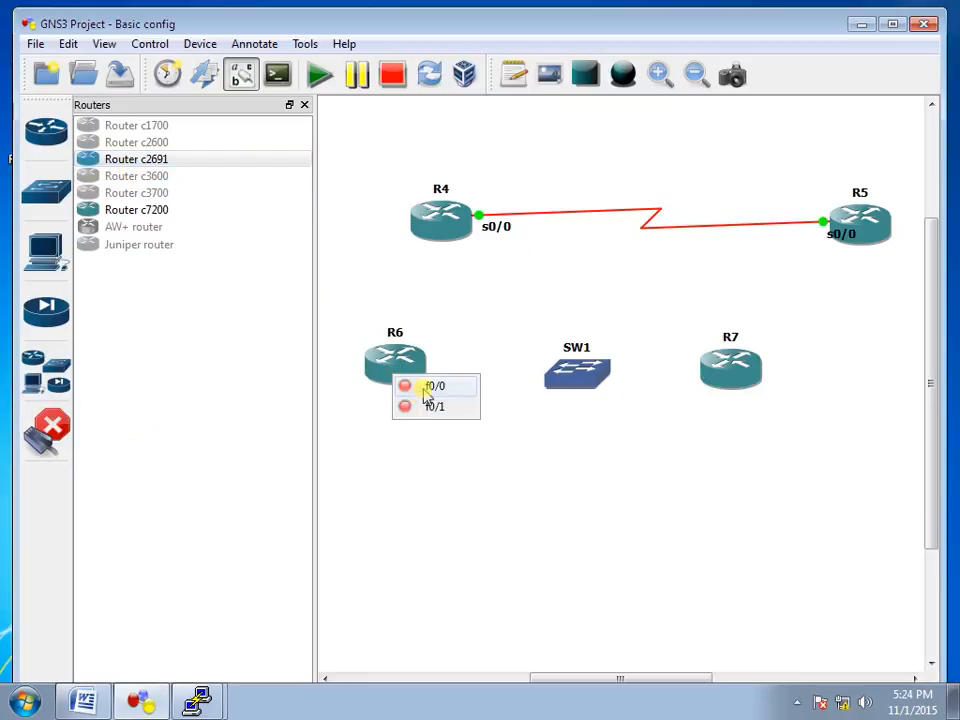
left_click(424, 388)
left_click(578, 378)
left_click(595, 392)
Link port 2 of the Ethernet switch to R7's f0/0 interface and leave link mode.
left_click(590, 380)
left_click(610, 406)
left_click(711, 381)
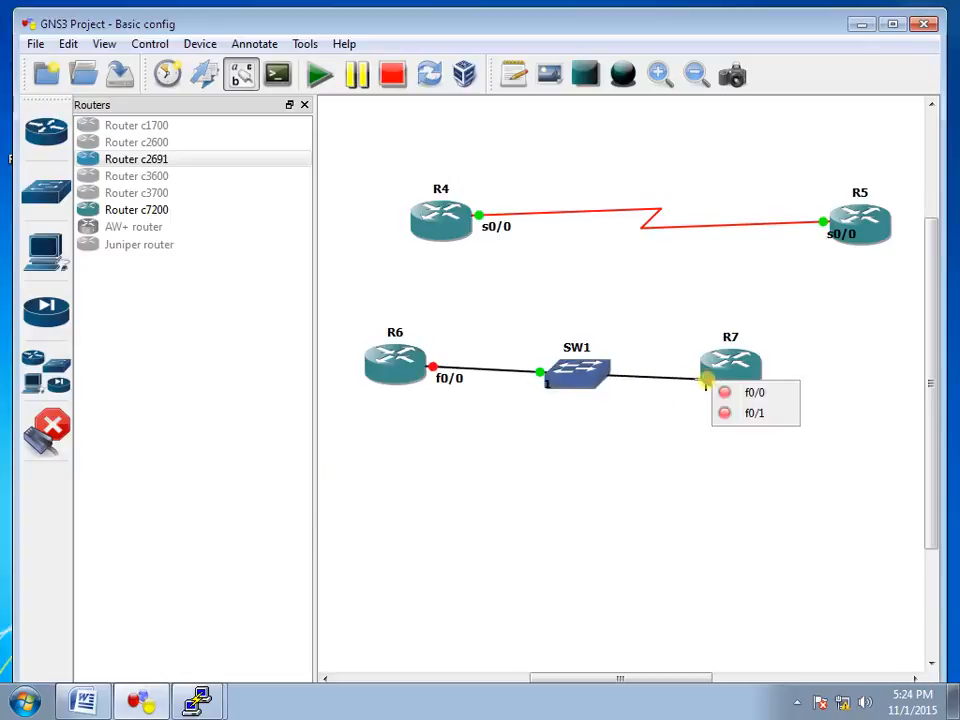
left_click(569, 710)
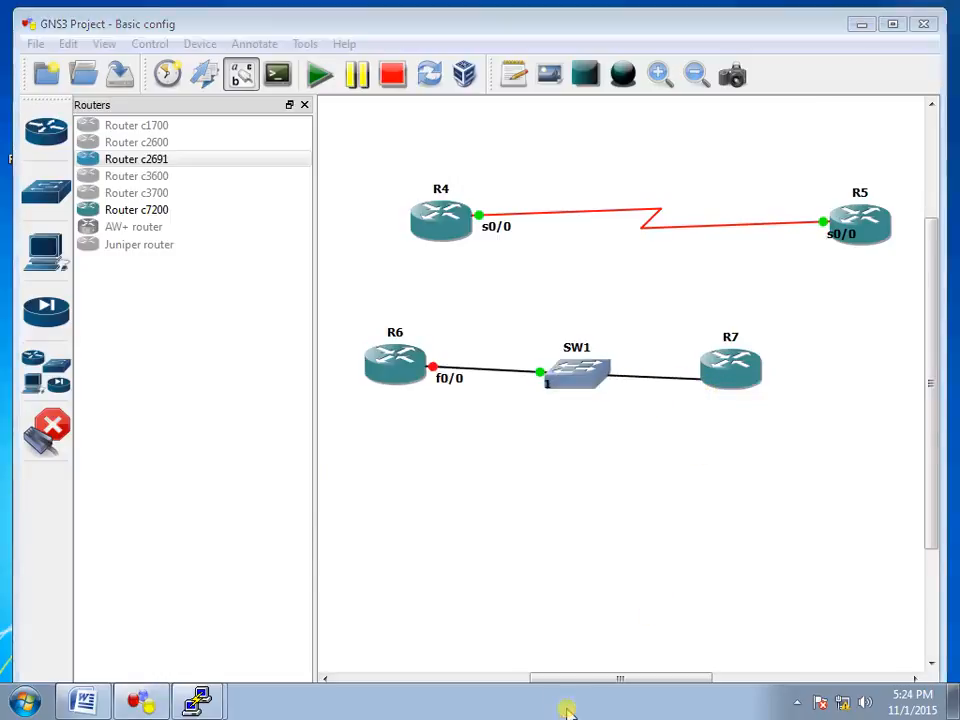
left_click(733, 386)
left_click(772, 390)
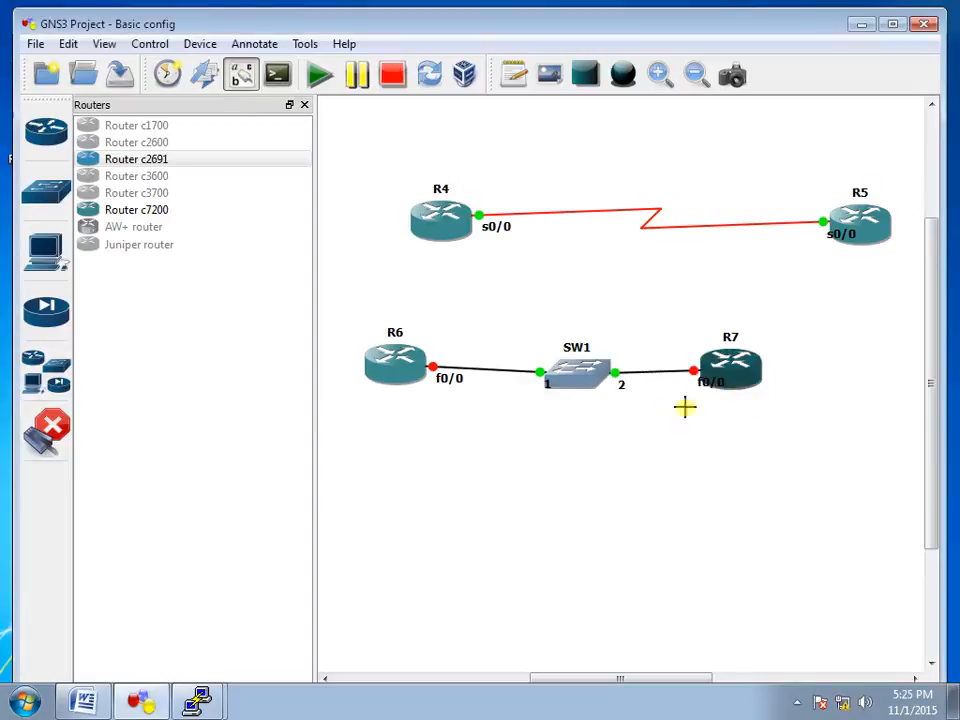
right_click(556, 474)
Nudge the Ethernet switch slightly between R6 and R7.
mouse_move(579, 386)
left_mouse_down()
mouse_move(566, 434)
mouse_move(572, 373)
mouse_move(579, 426)
mouse_move(573, 388)
left_mouse_up()
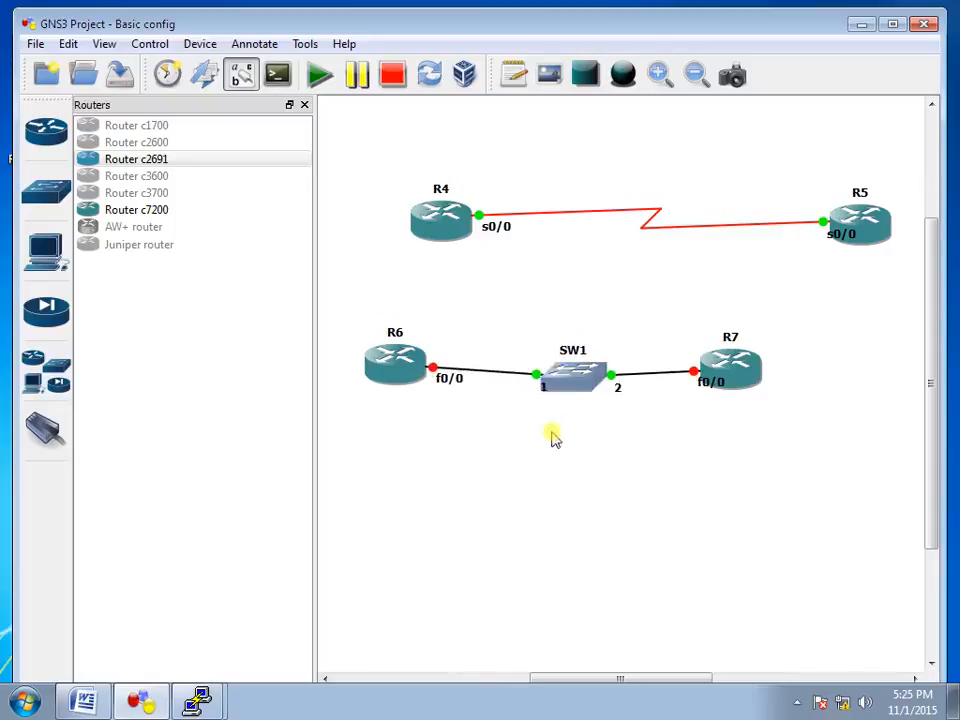
left_click_drag(525, 328, 637, 432)
left_click(637, 432)
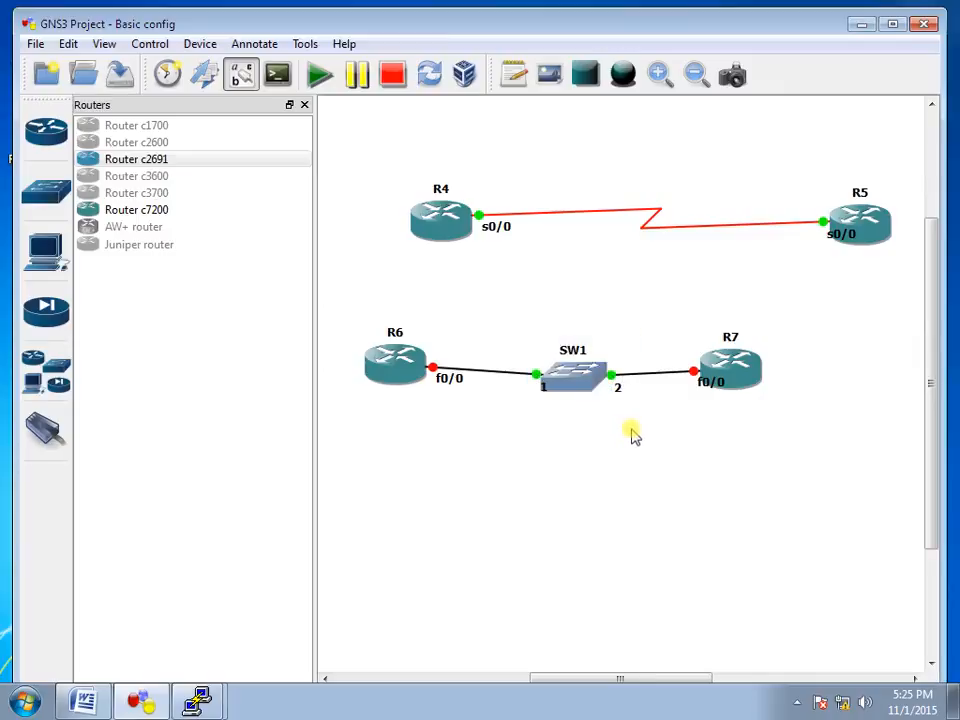
left_click(124, 162)
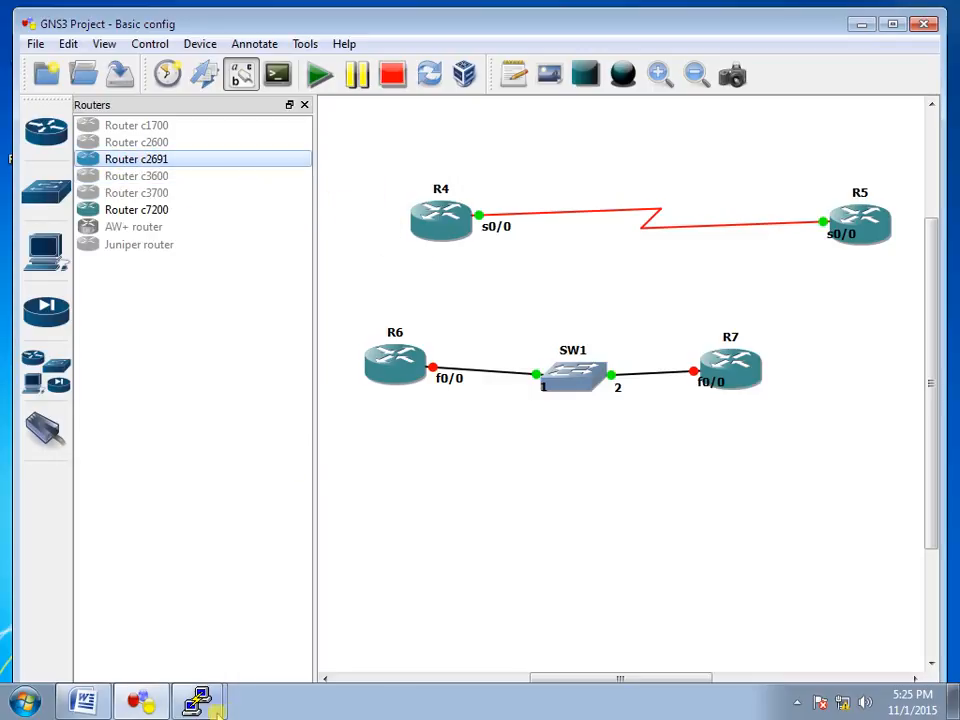
In the R4 console, enter configuration mode and assign IP address 10.0.0.1 with mask 255.0.0.0 to interface fa0/0.
left_click(193, 698)
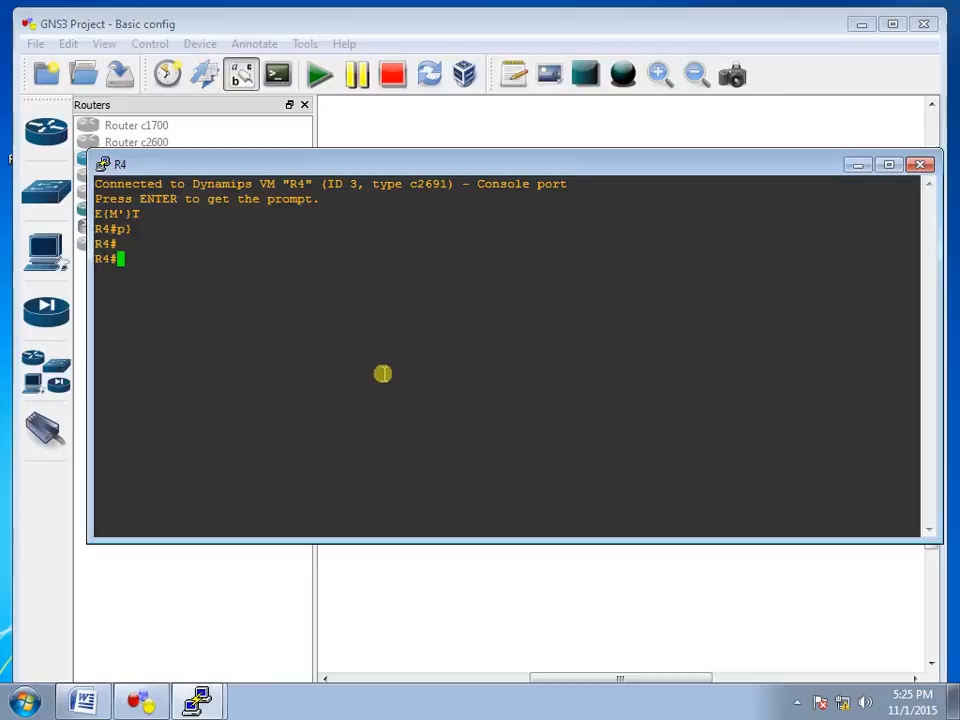
key("Return")
key("Return")
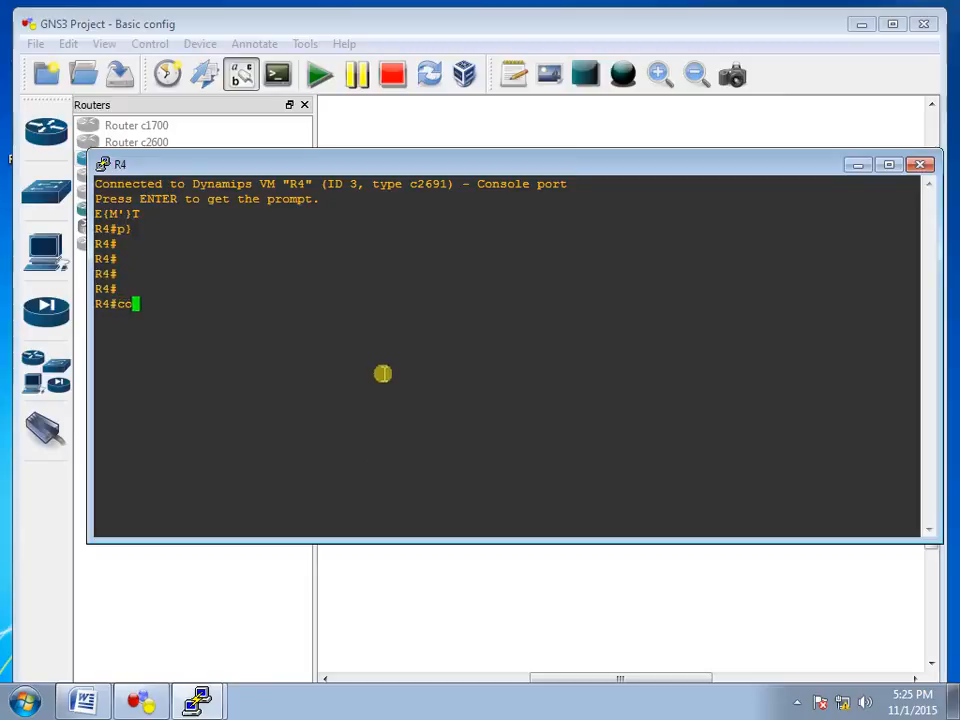
key("Return")
key("Return")
type("int fa0/0")
key("Return")
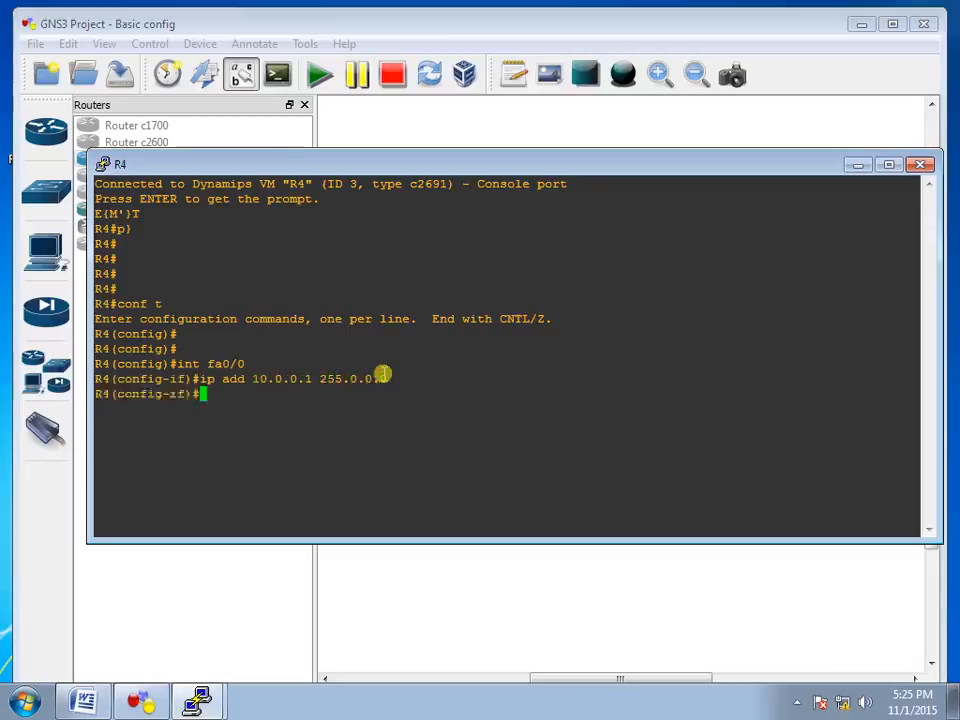
Enable R4's fa0/0 interface with the no shutdown command, and minimize the console window.
type("h")
key("Tab")
key("Return")
key("Return")
key("Return")
key("Return")
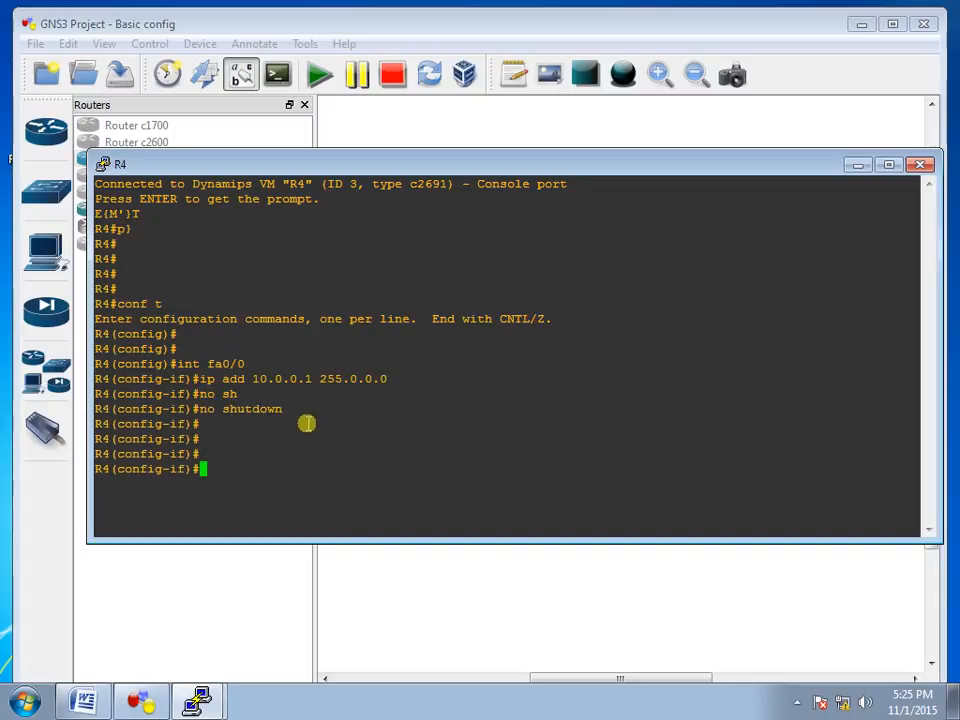
key("alt+space")
key("n")
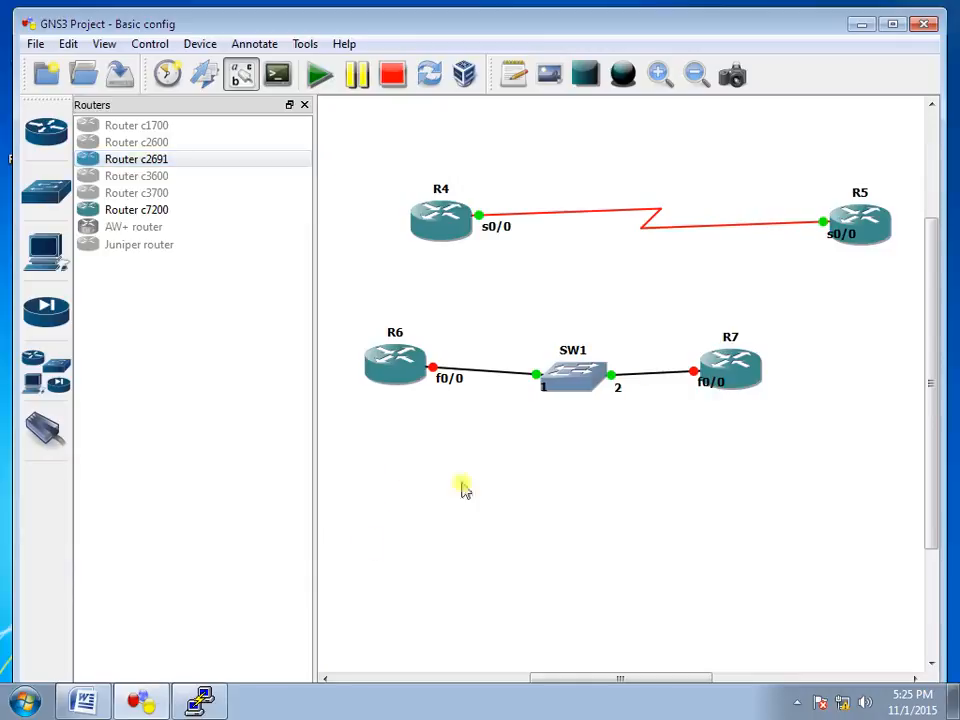
left_click_drag(357, 170, 820, 468)
left_click(821, 467)
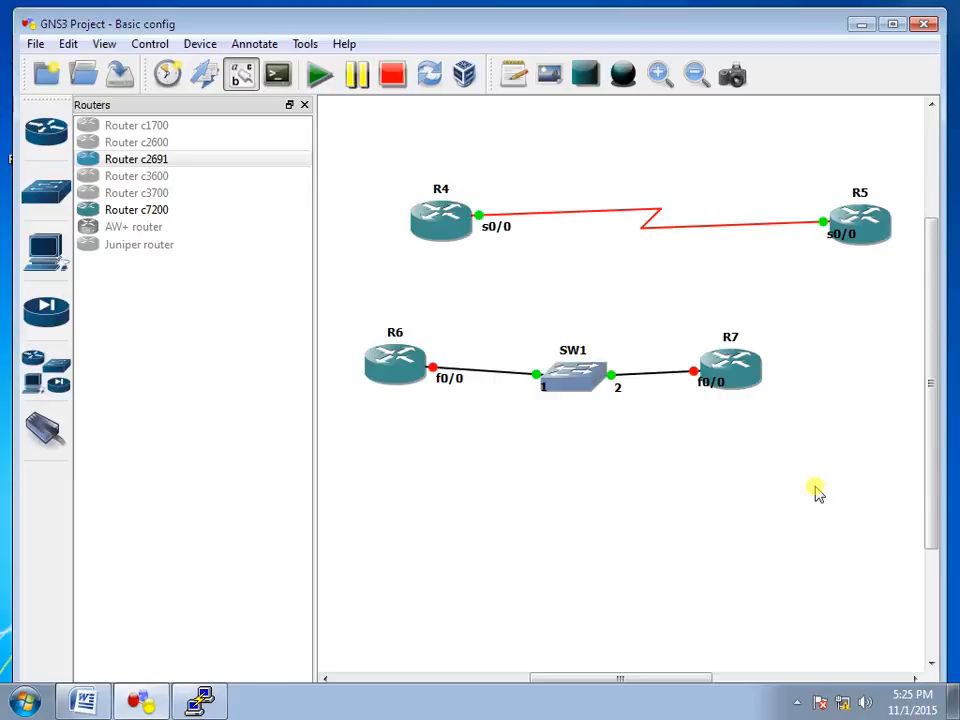
left_click(395, 717)
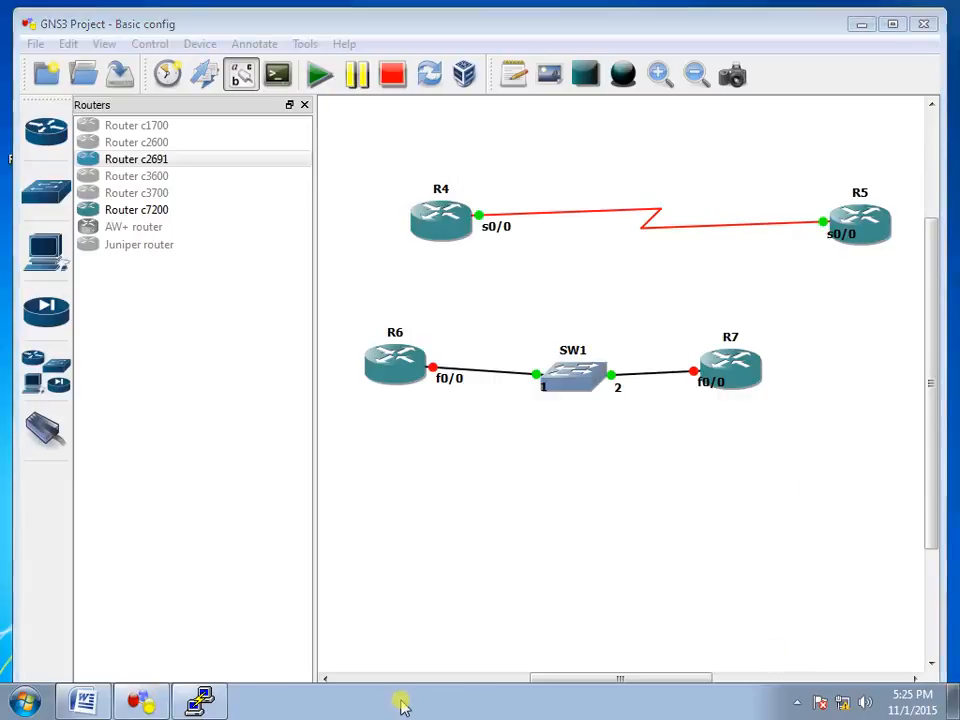